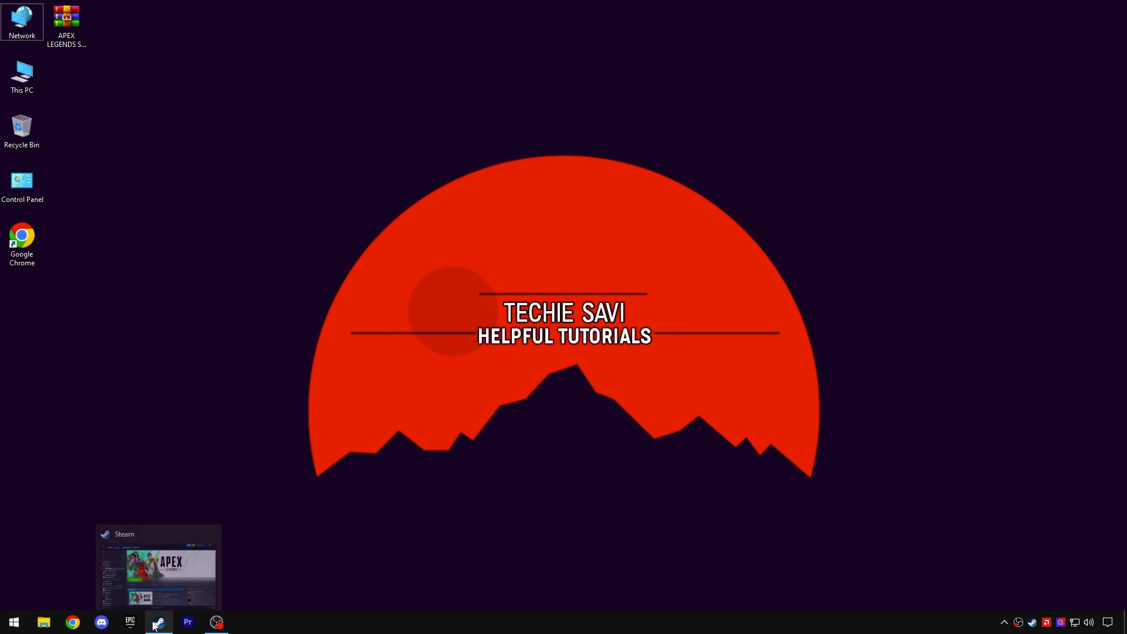
Switch to Steam and open the Apex Legends installation folder from the game's installed-files properties
click(158, 621)
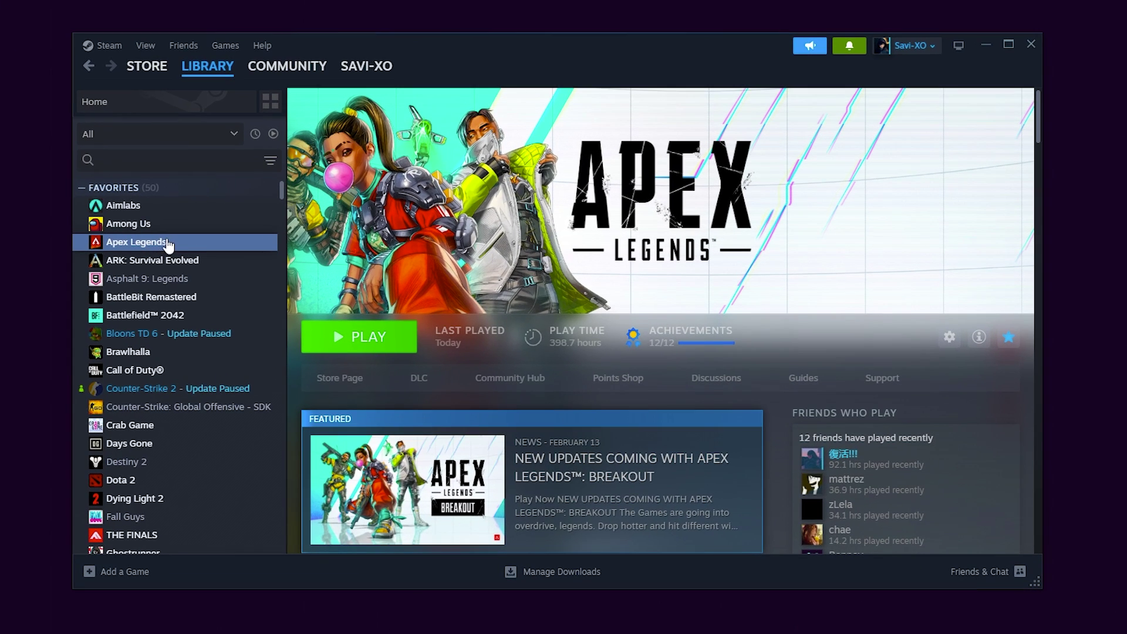
right_click(234, 225)
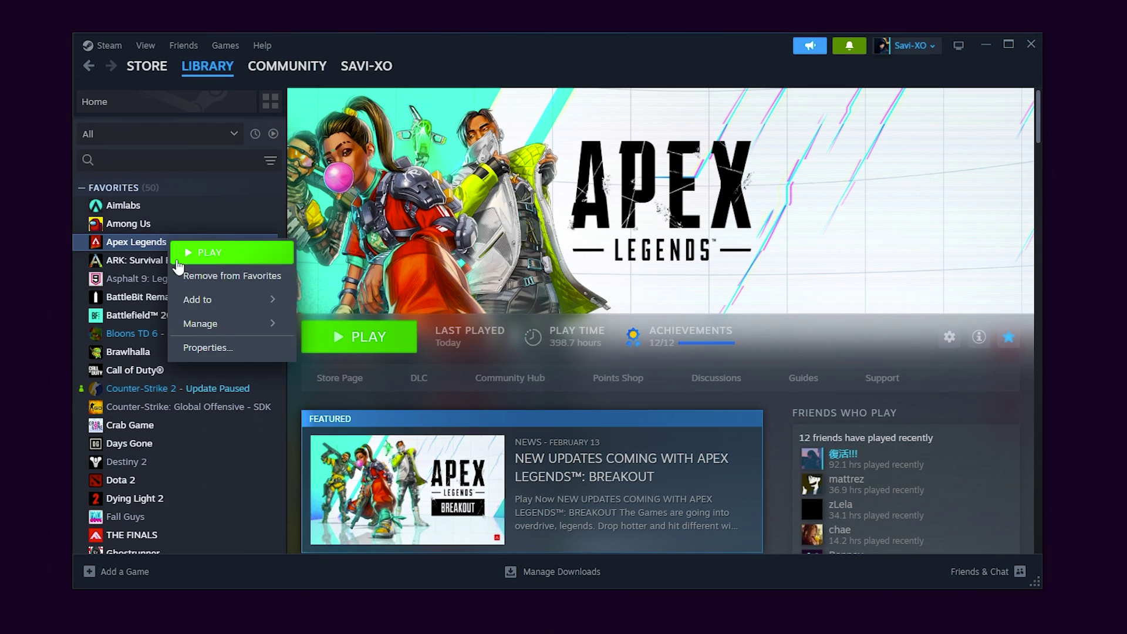
click(229, 355)
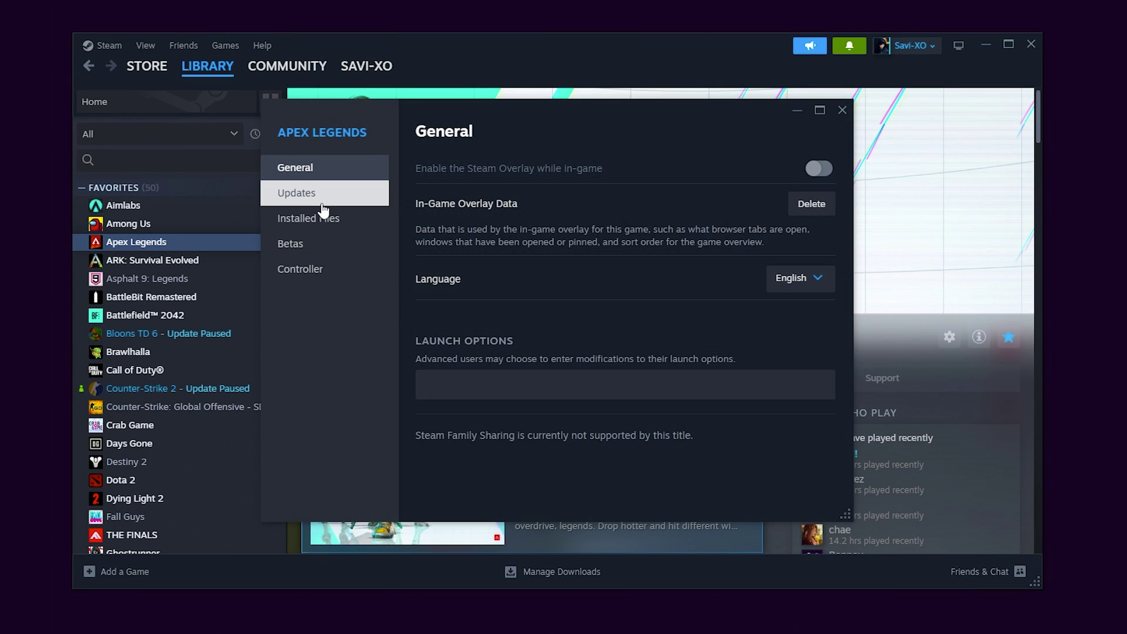
click(281, 220)
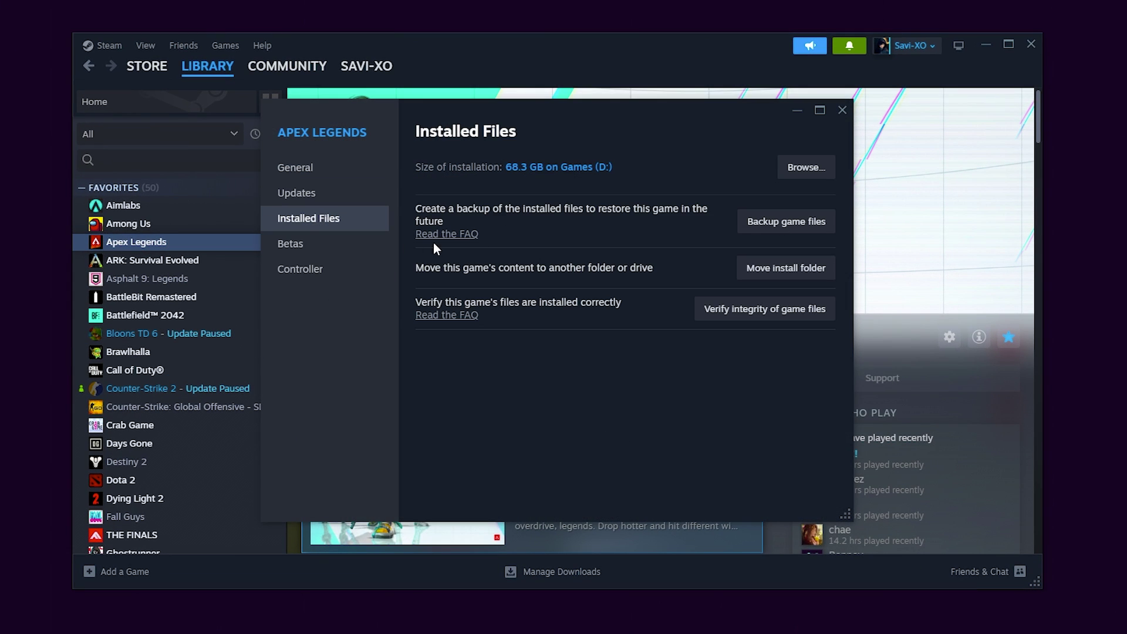
click(814, 170)
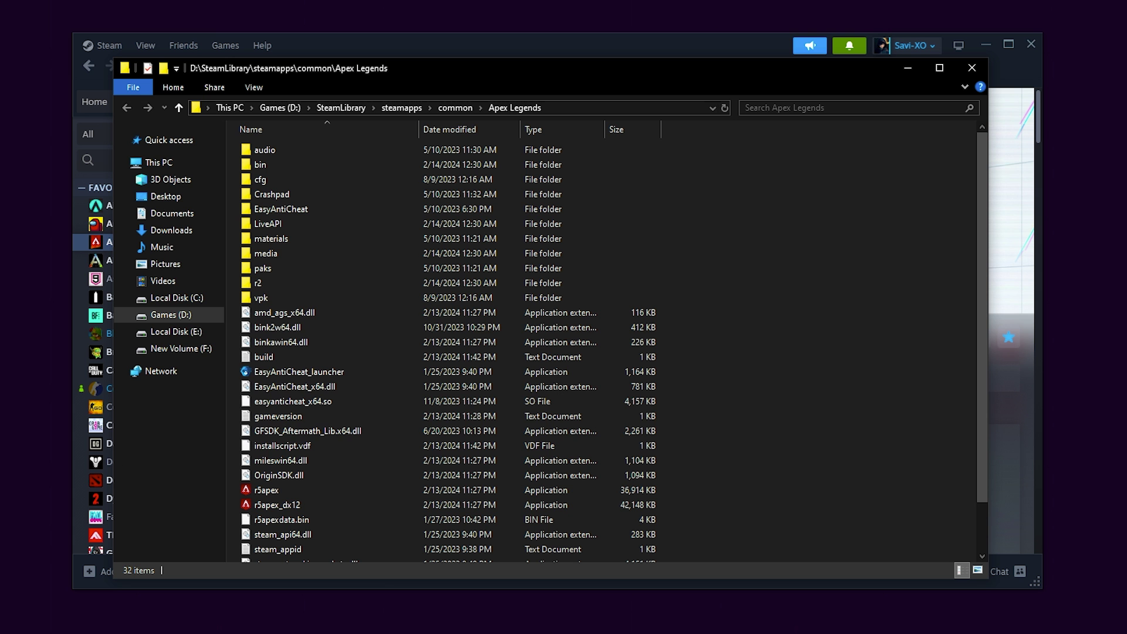
Open the compatibility properties of the r5apex application and disable fullscreen optimizations
scroll(973, 316, down, 2)
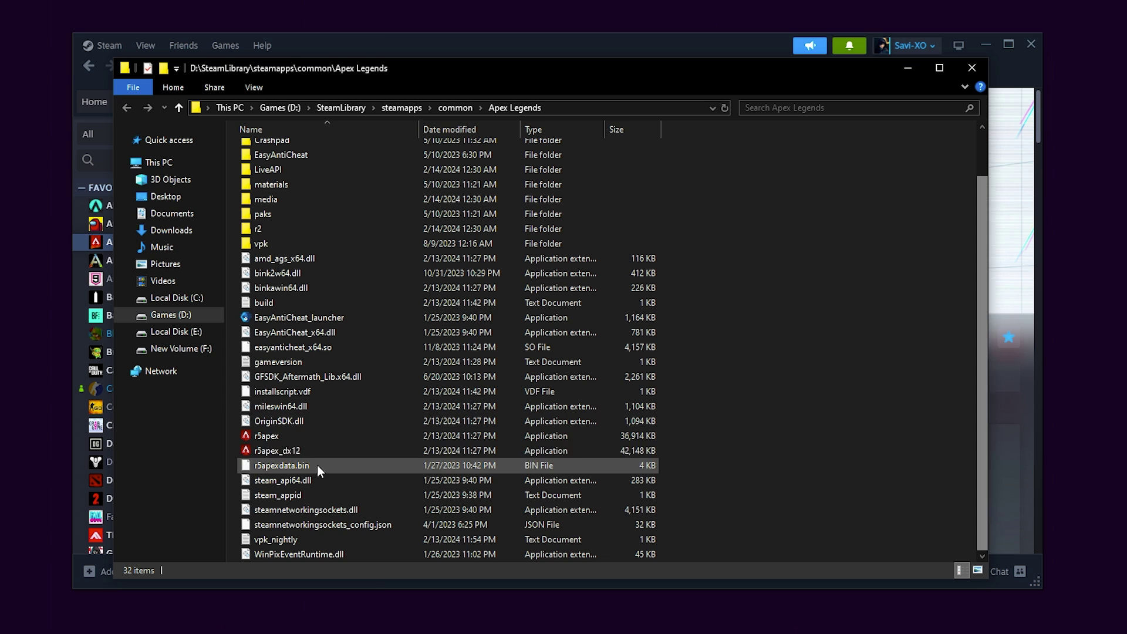
click(290, 440)
right_click(260, 435)
click(301, 432)
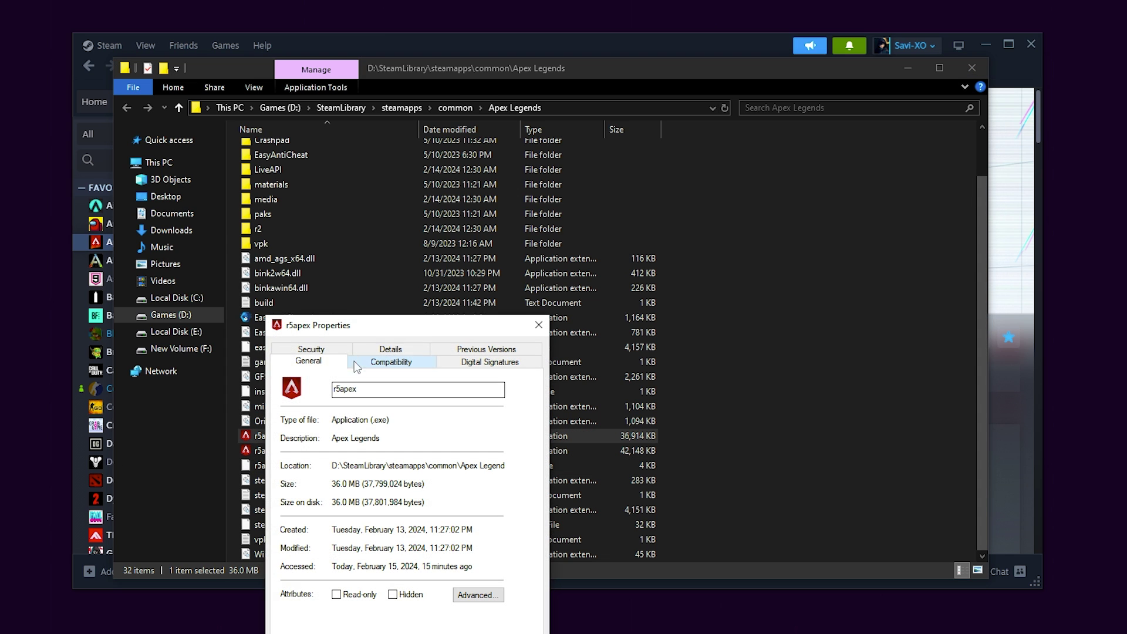
drag(376, 251, 453, 131)
click(470, 168)
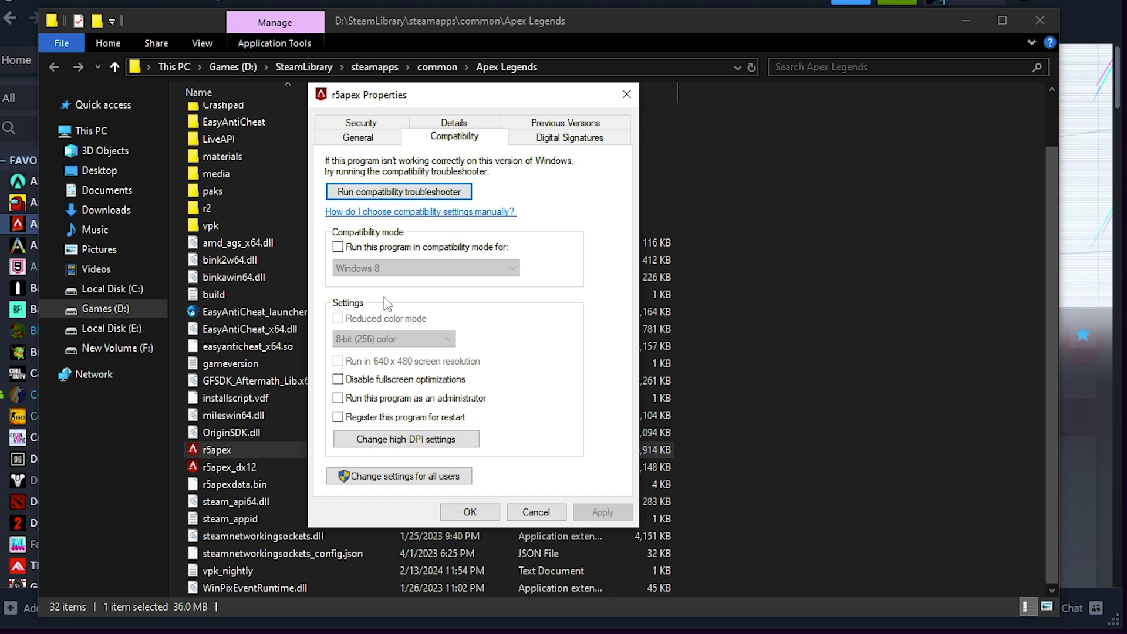
click(357, 381)
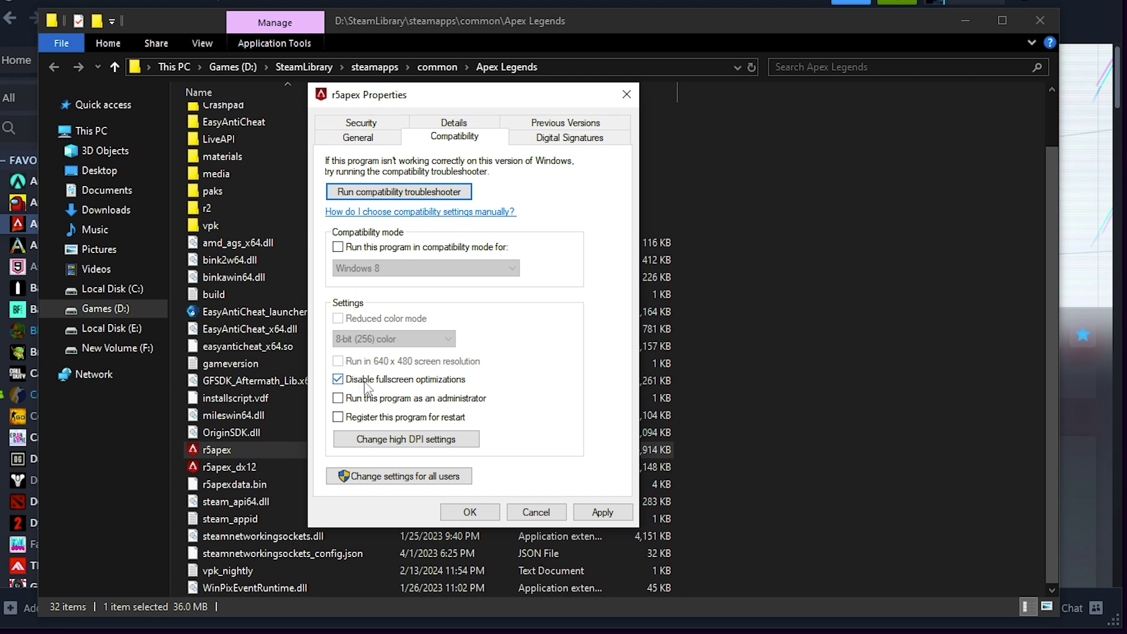
Override r5apex's high DPI scaling behavior with scaling performed by Application, and apply the compatibility changes
click(405, 439)
drag(460, 170, 768, 140)
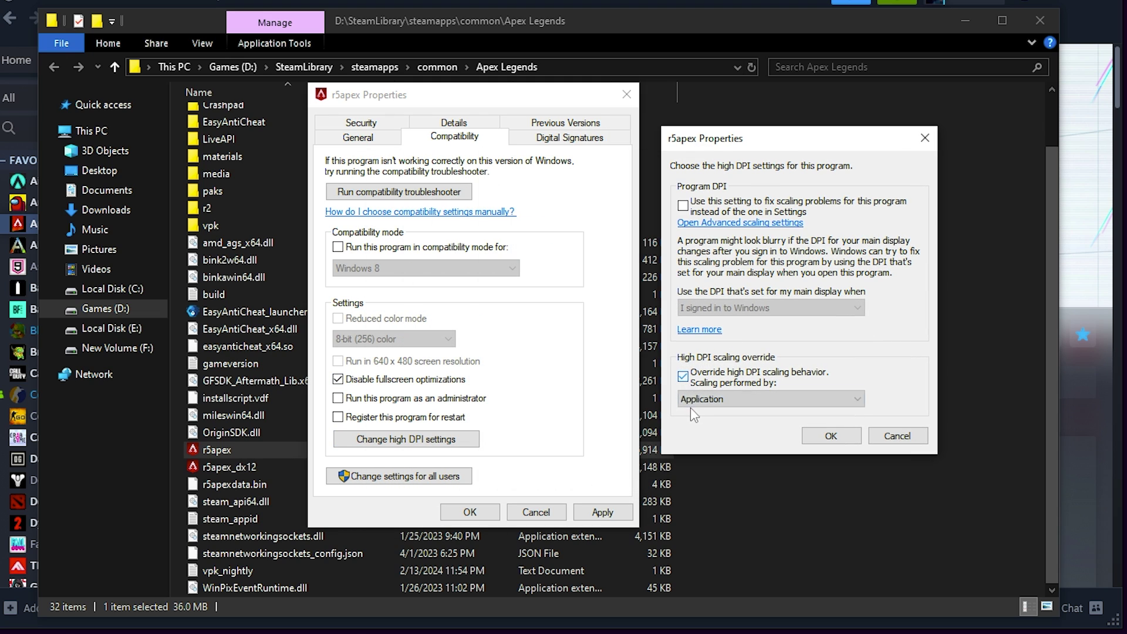
click(692, 401)
click(703, 412)
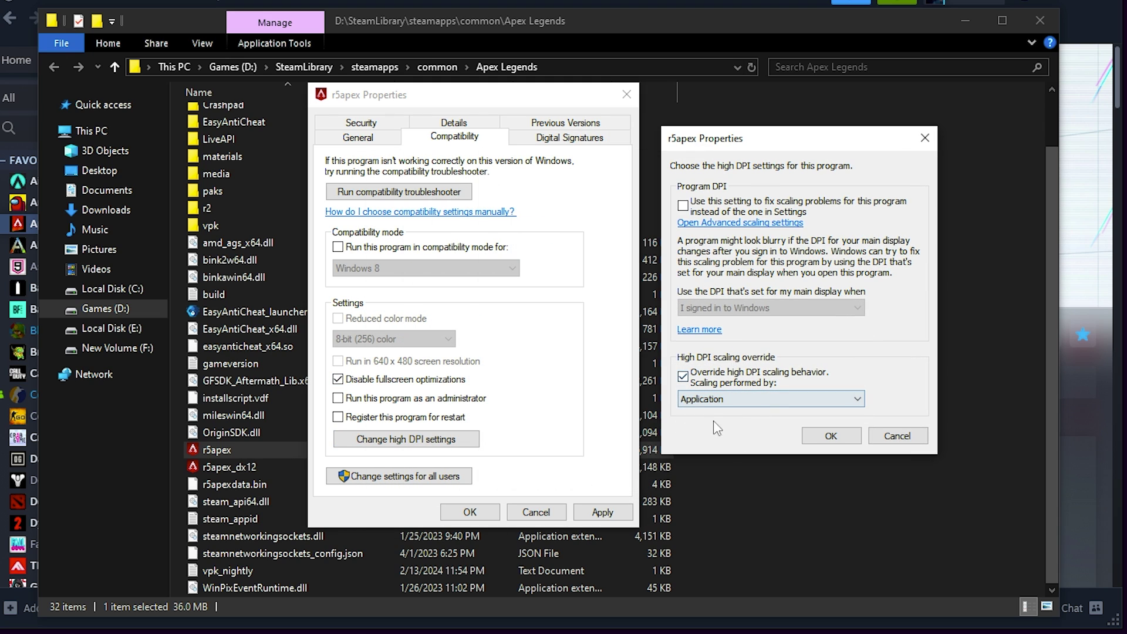
click(817, 440)
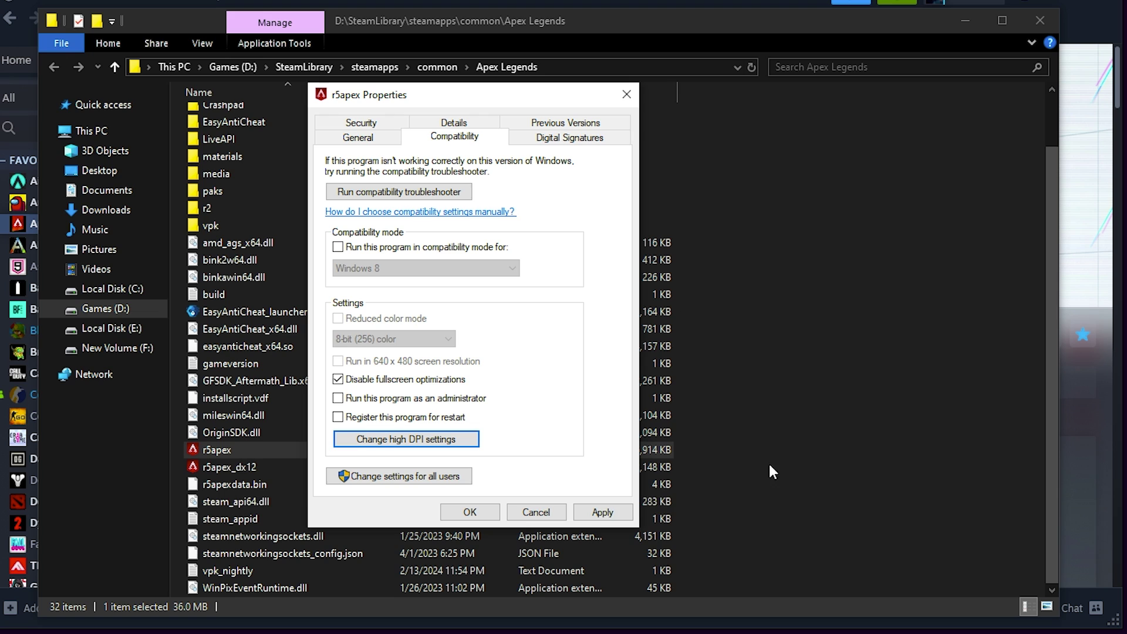
click(603, 512)
click(469, 512)
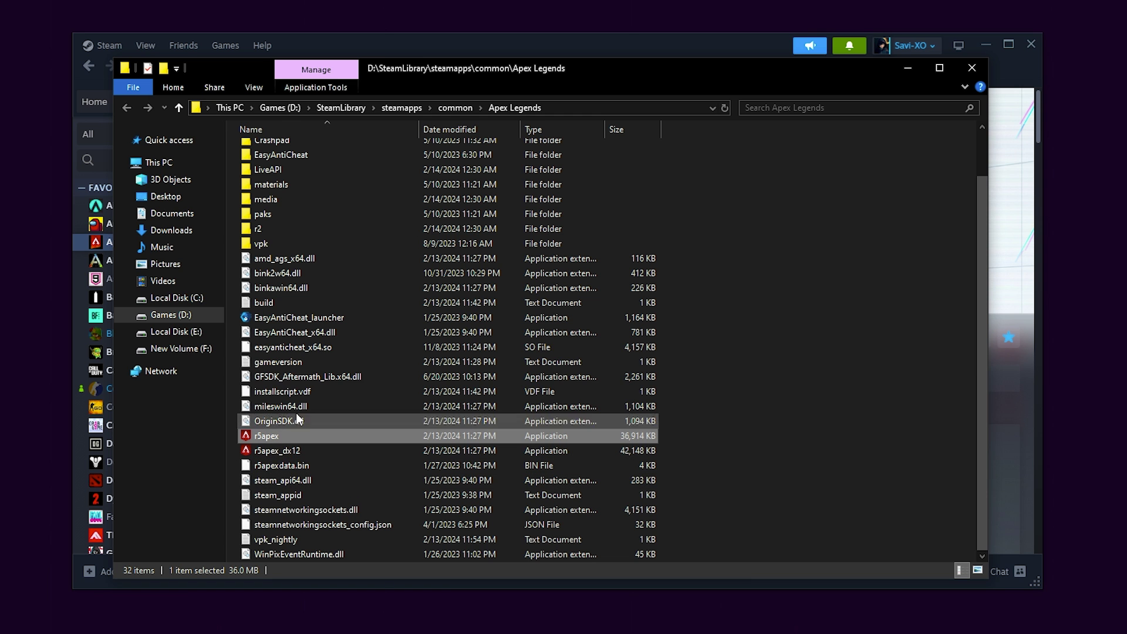
Go to the Saved Games\Respawn\Apex\local folder inside the user profile folder on the C: drive
click(221, 296)
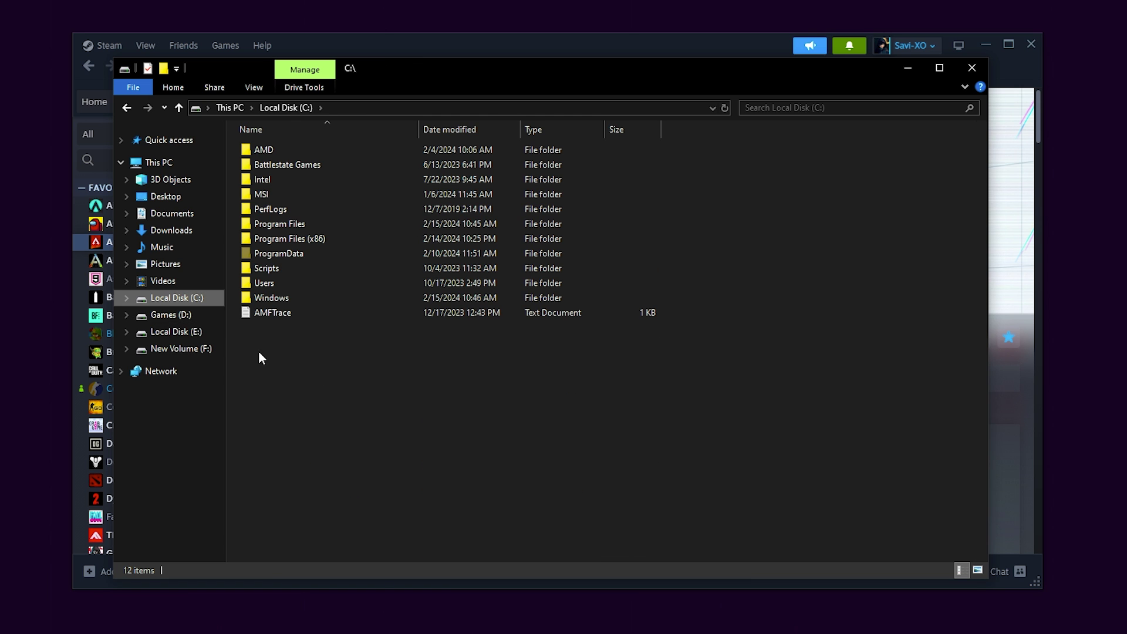
double_click(276, 283)
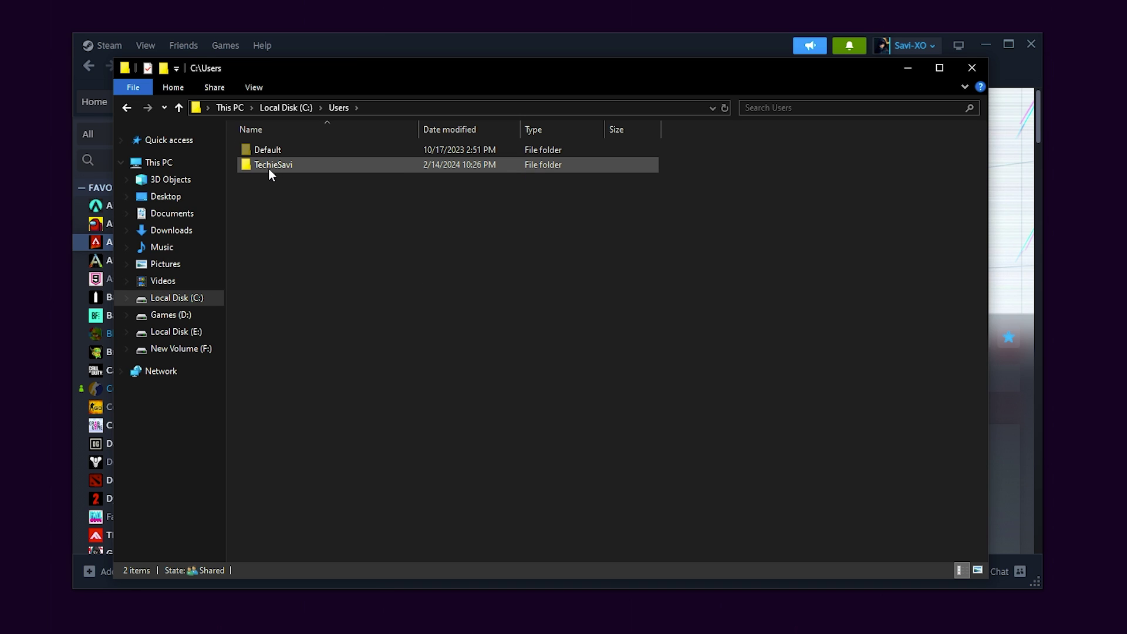
double_click(288, 168)
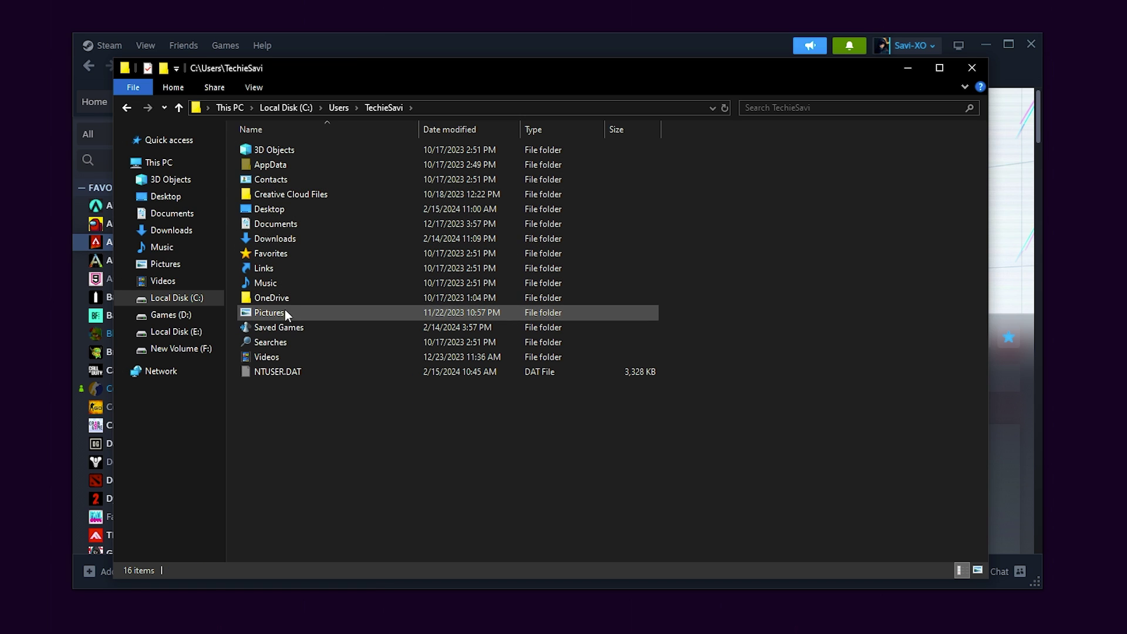
click(286, 327)
double_click(286, 327)
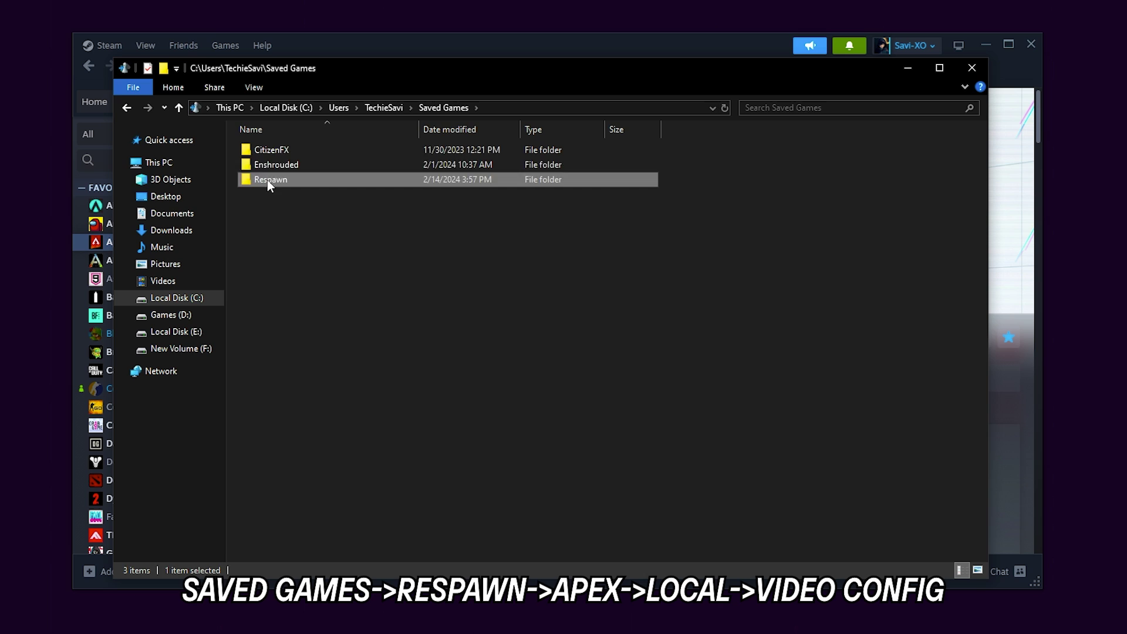
double_click(266, 180)
double_click(260, 151)
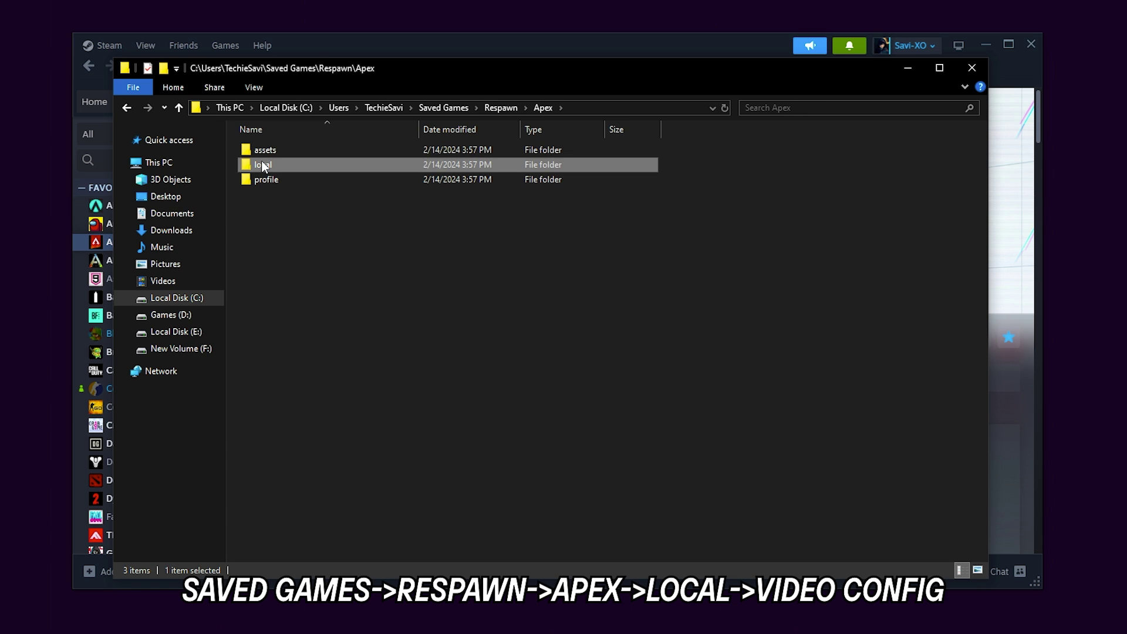
double_click(262, 164)
Open the videoconfig text document in Notepad
click(276, 179)
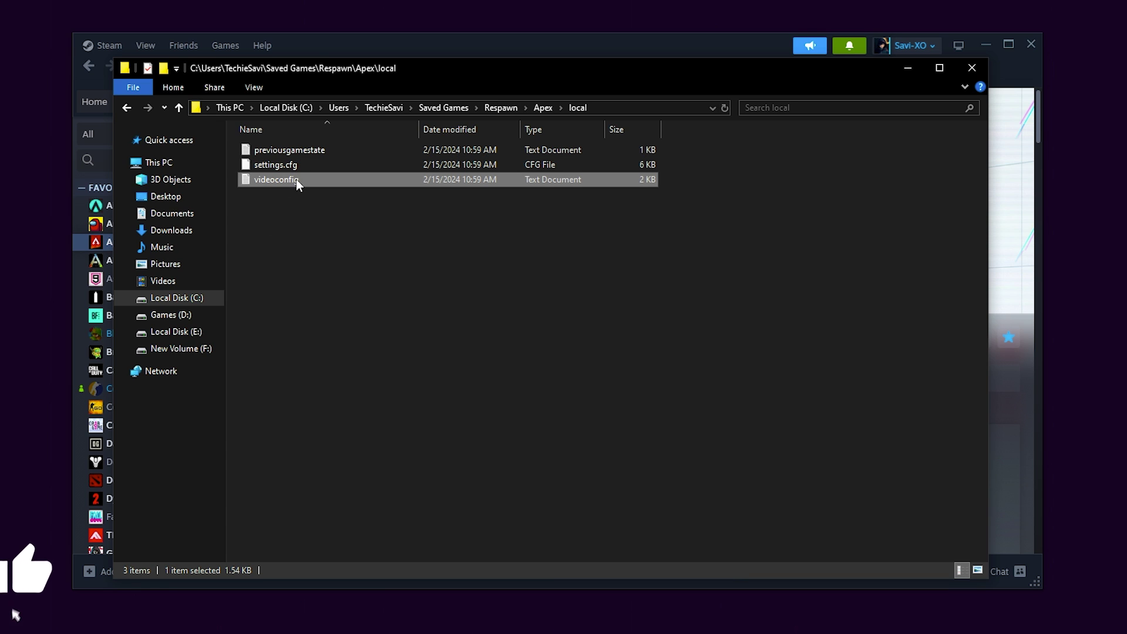
right_click(281, 179)
click(314, 222)
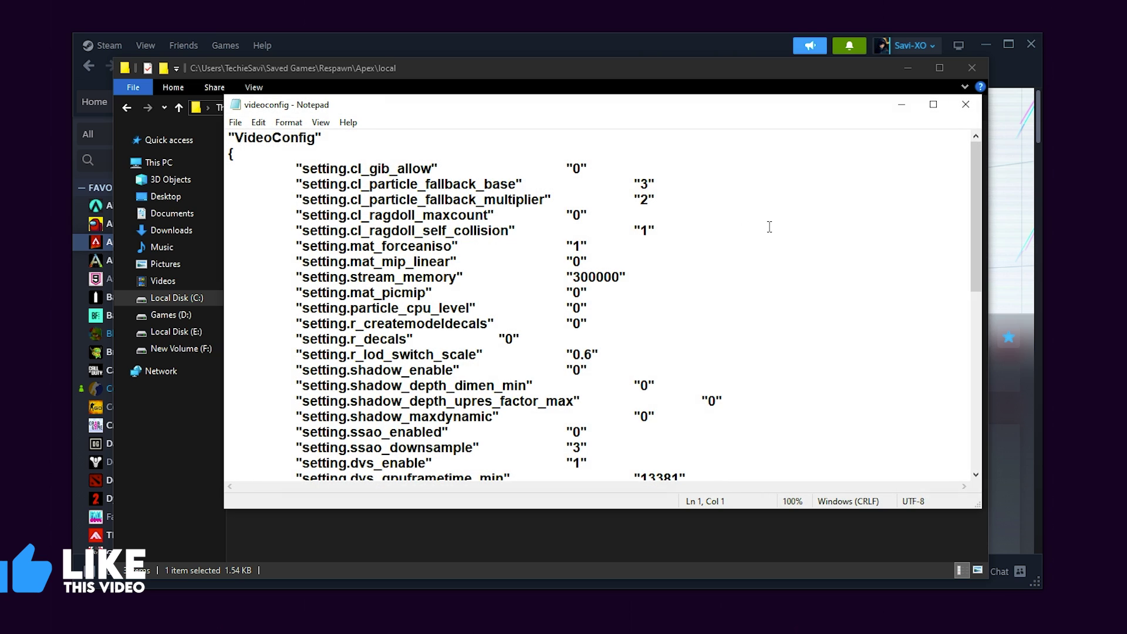
Set both setting.csm_enabled and setting.csm_coverage to "0" in the video configuration to disable game shadows
drag(980, 224, 976, 413)
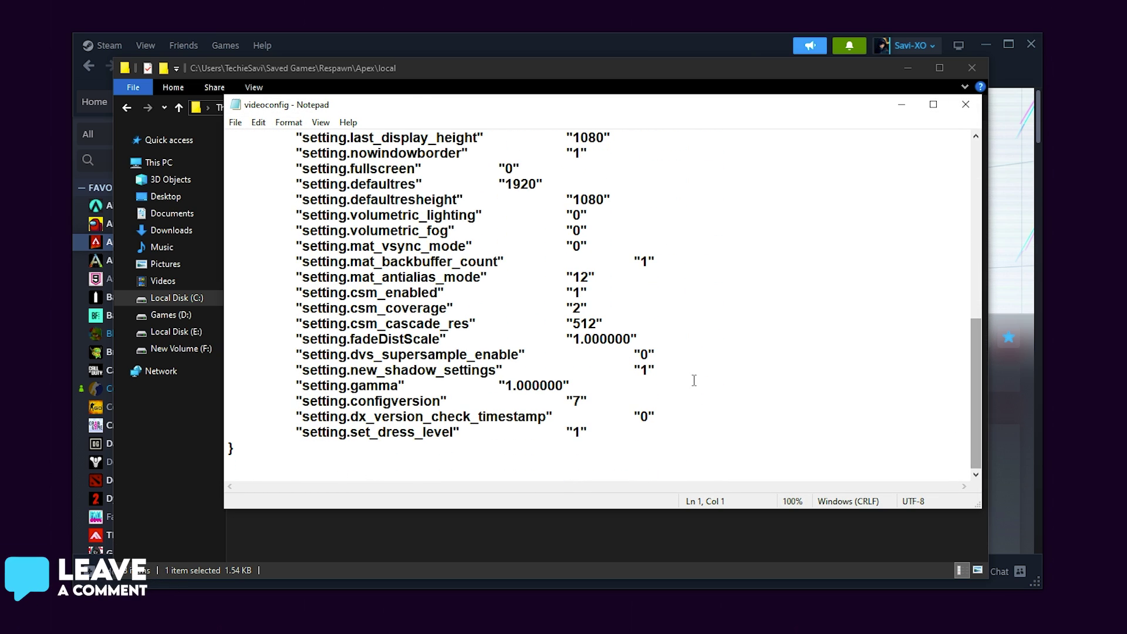
drag(295, 291, 593, 309)
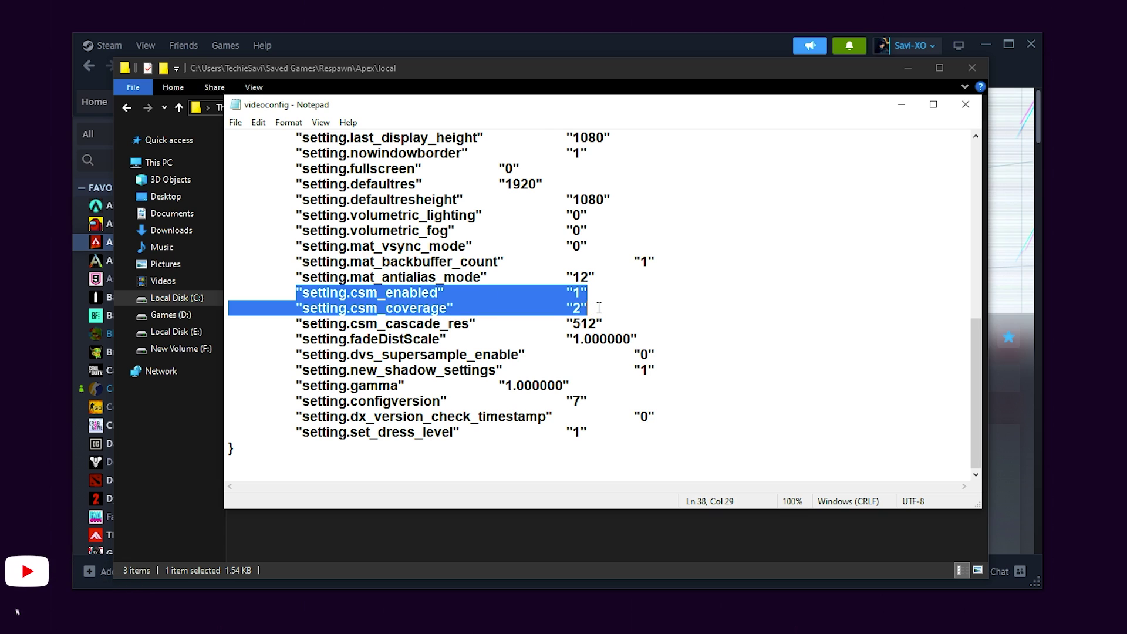
click(593, 310)
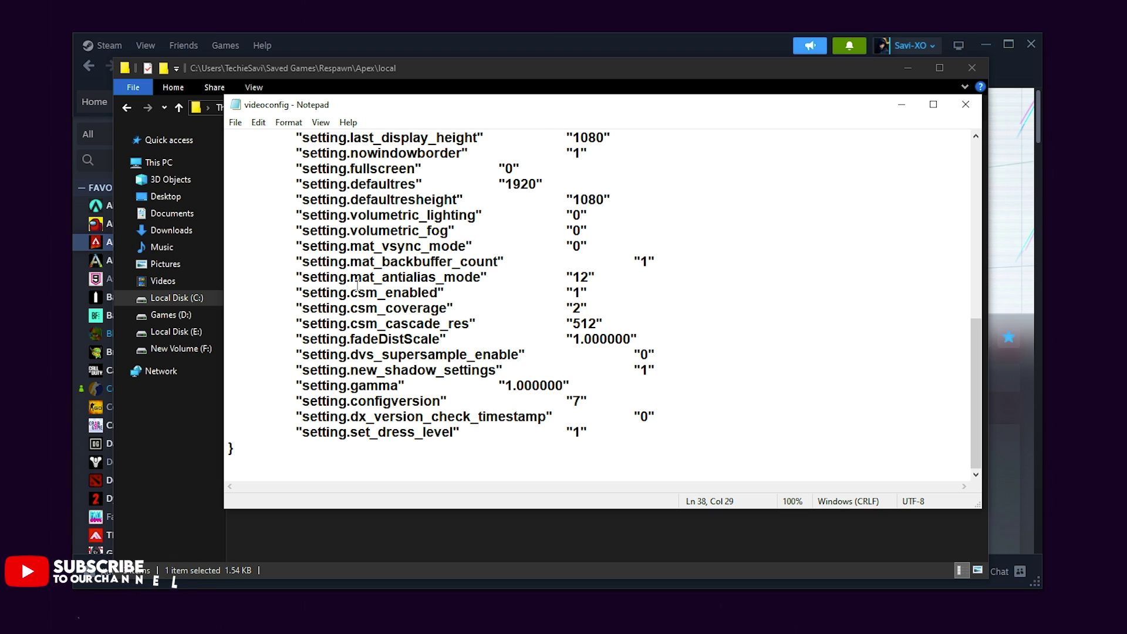
click(584, 292)
key(BackSpace)
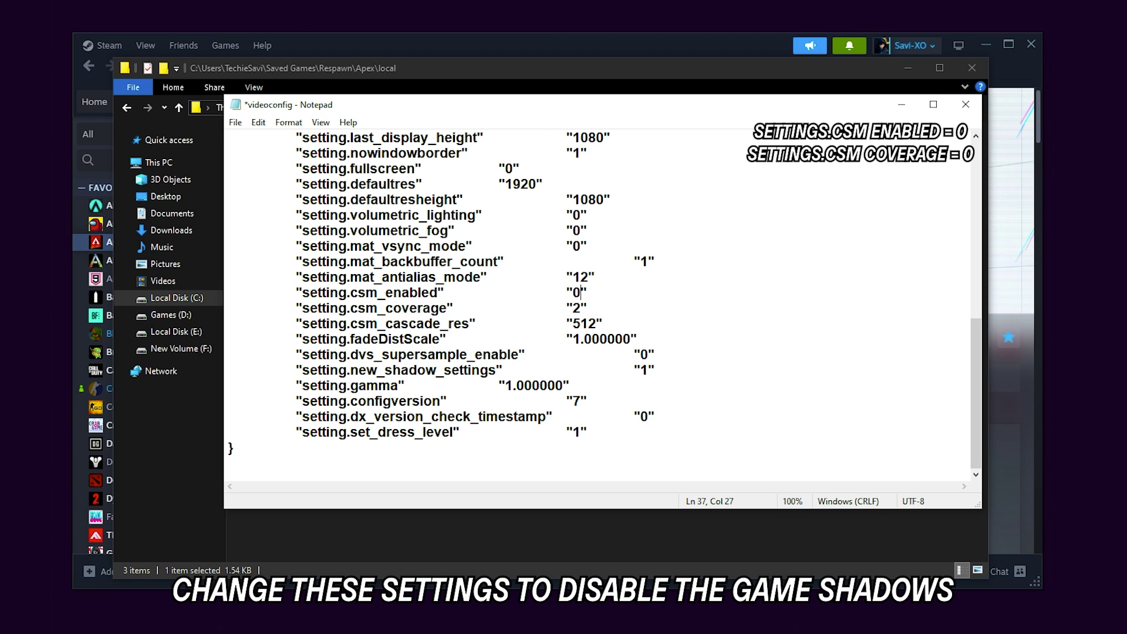
drag(297, 292, 221, 291)
click(600, 307)
click(452, 302)
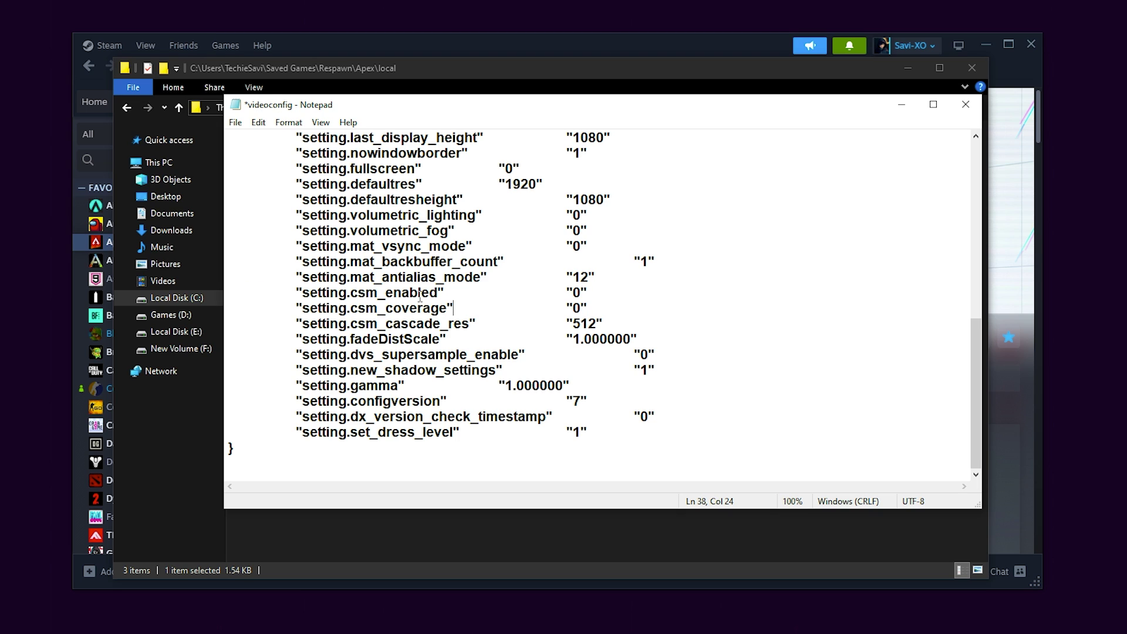
Save the changes to the videoconfig file and close it
click(235, 122)
click(274, 187)
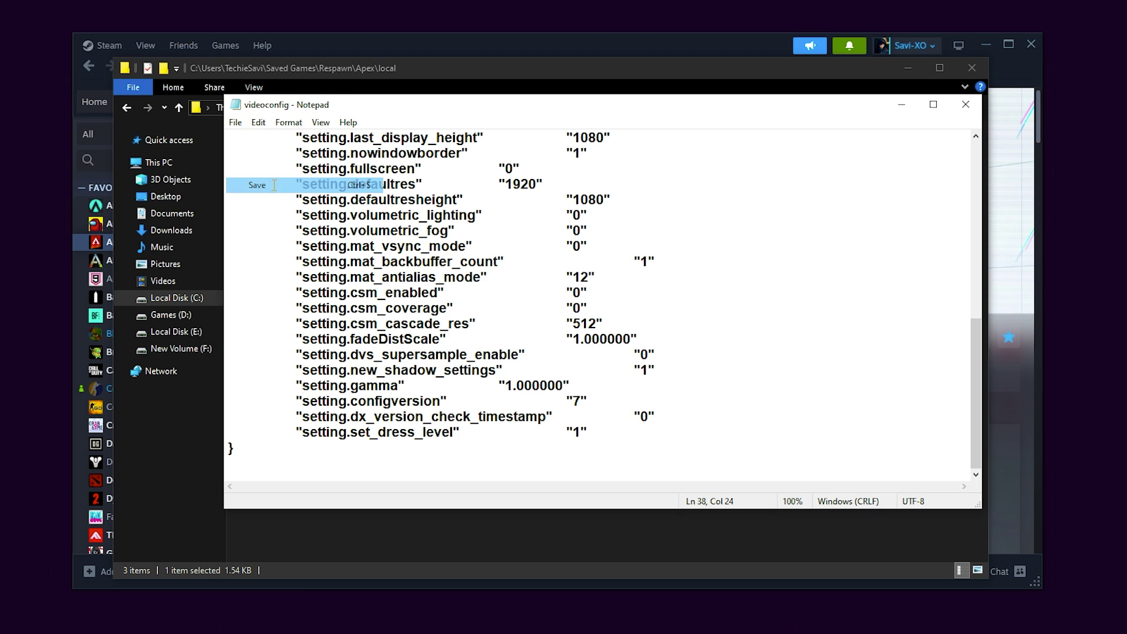
click(966, 105)
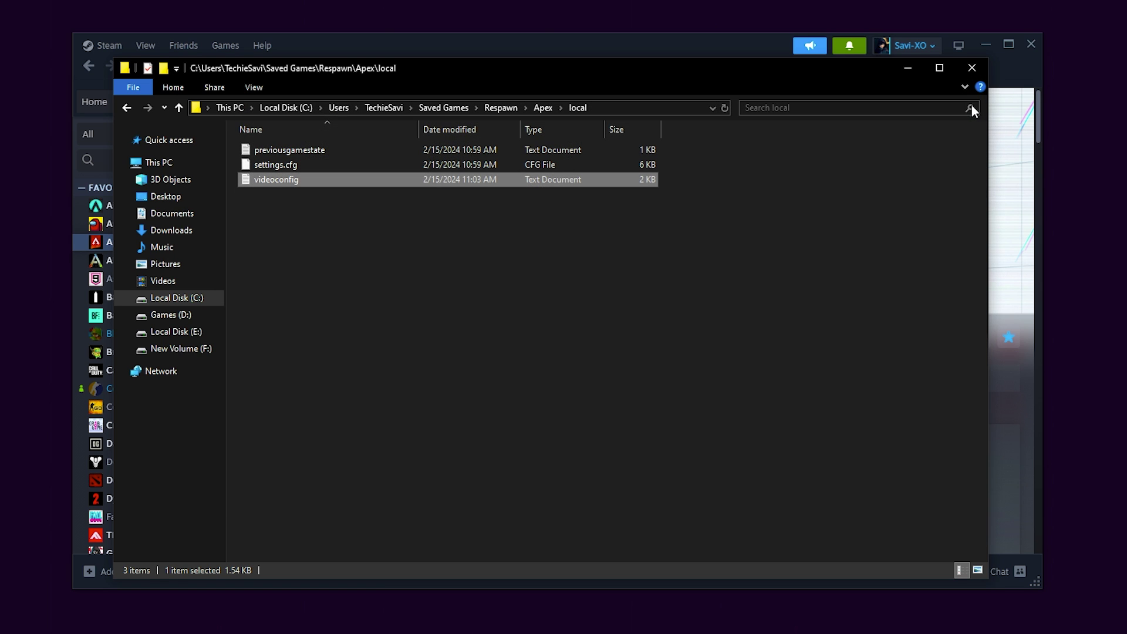
Close the local folder, the Apex Legends properties and the Steam window
click(972, 68)
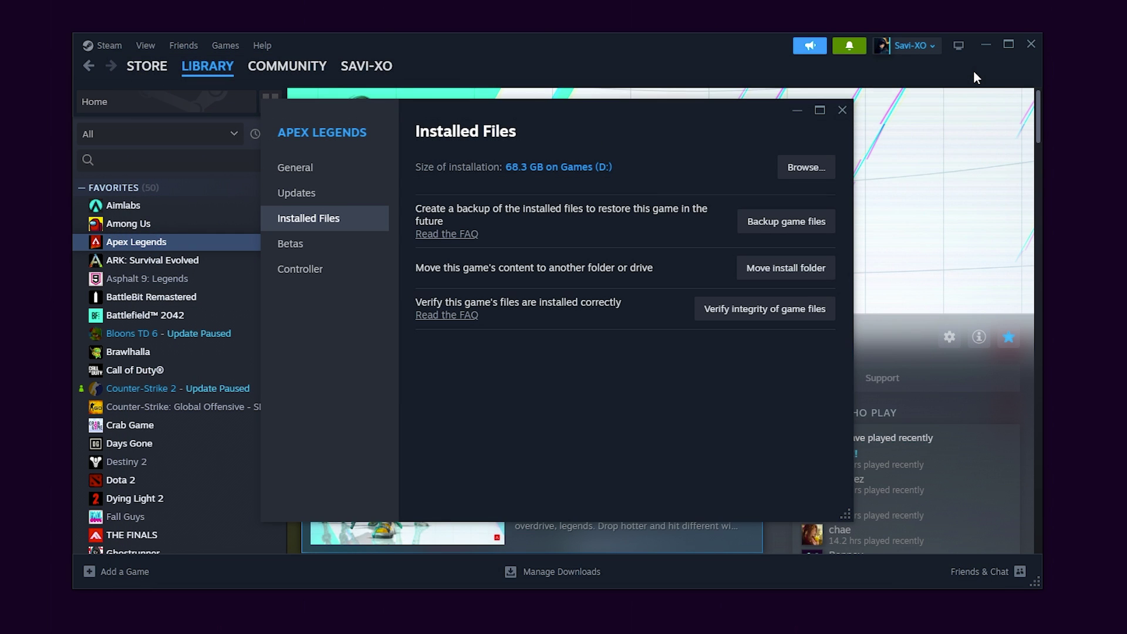
click(842, 109)
click(1031, 44)
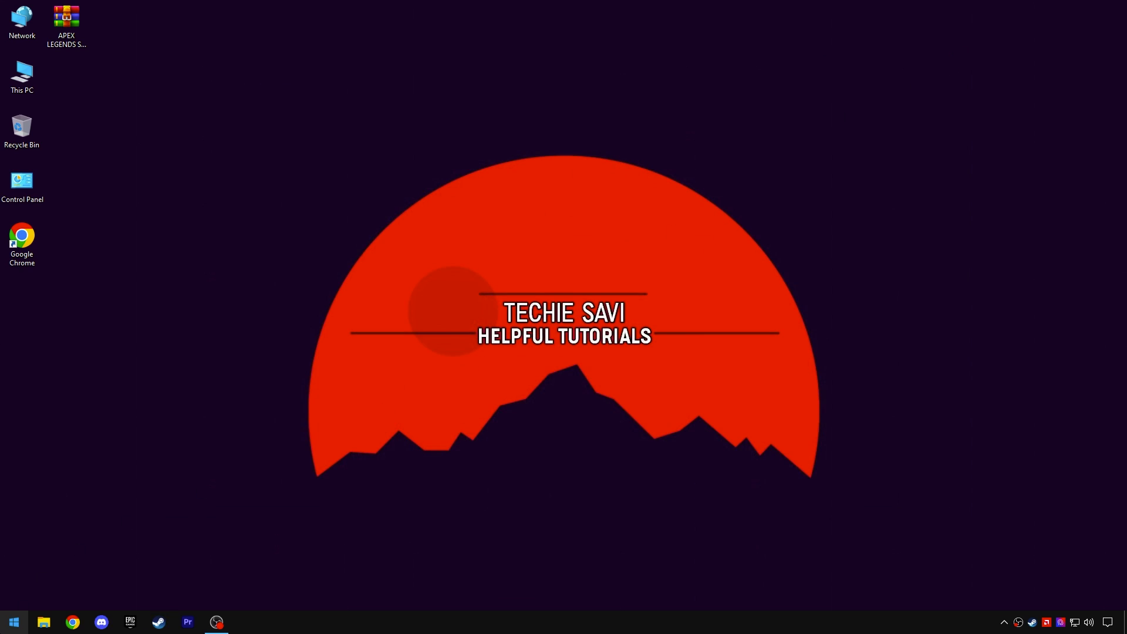
Search Windows for "GPU Settings" and open the Graphics settings page
click(7, 627)
text(GPU S)
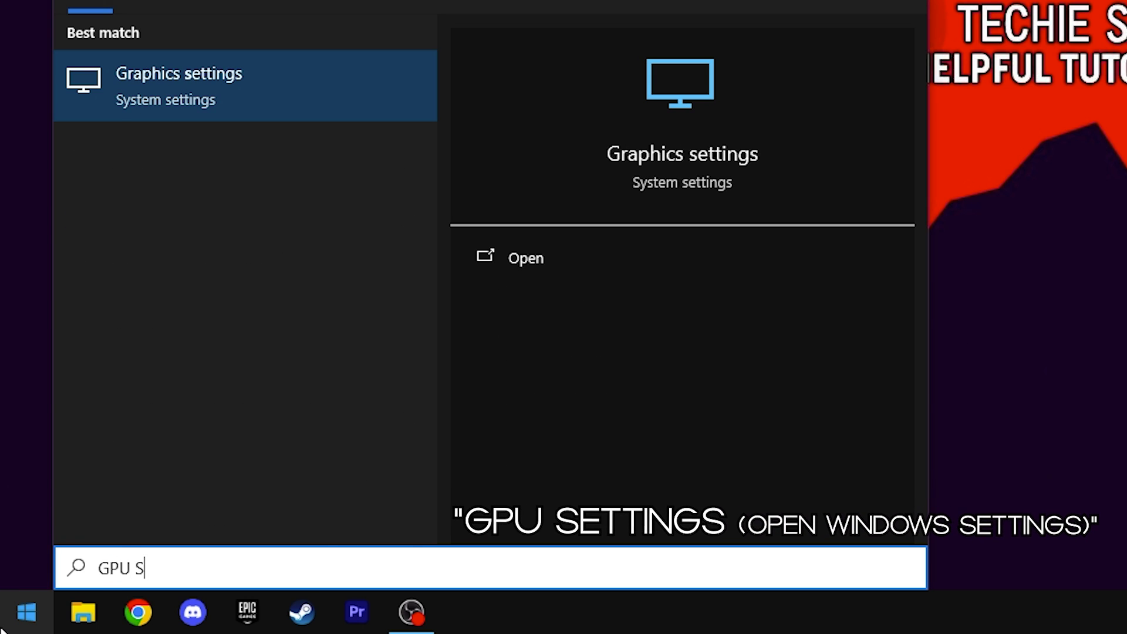
text(ettings)
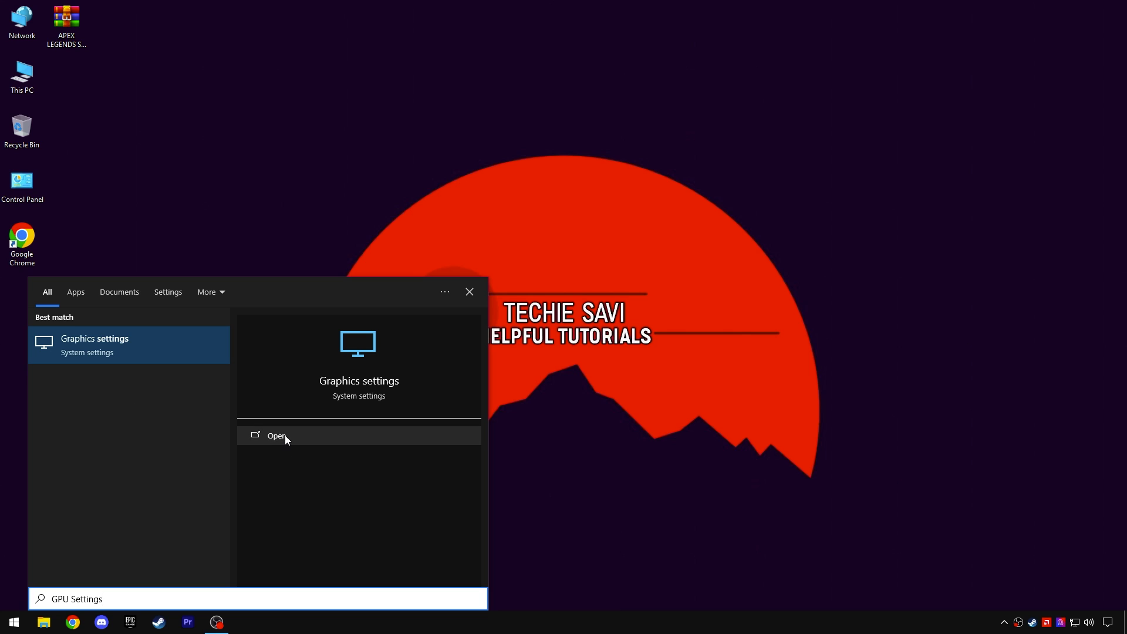
click(536, 258)
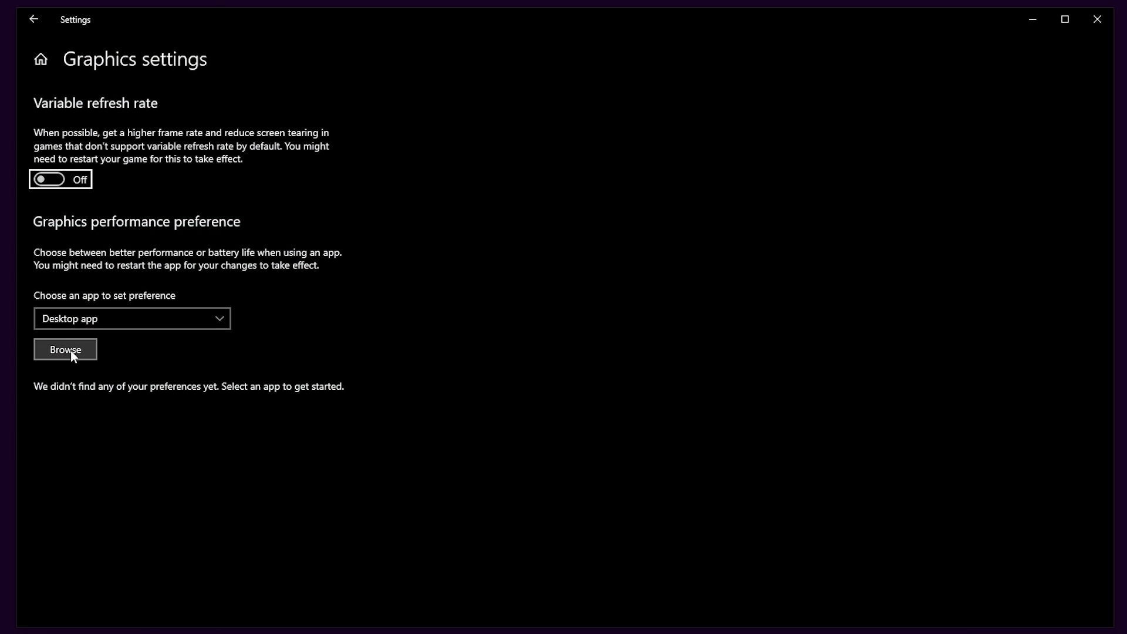
Browse for a desktop app to set a graphics preference in the folder D:\SteamLibrary\steamapps\common\Apex Legends
click(71, 350)
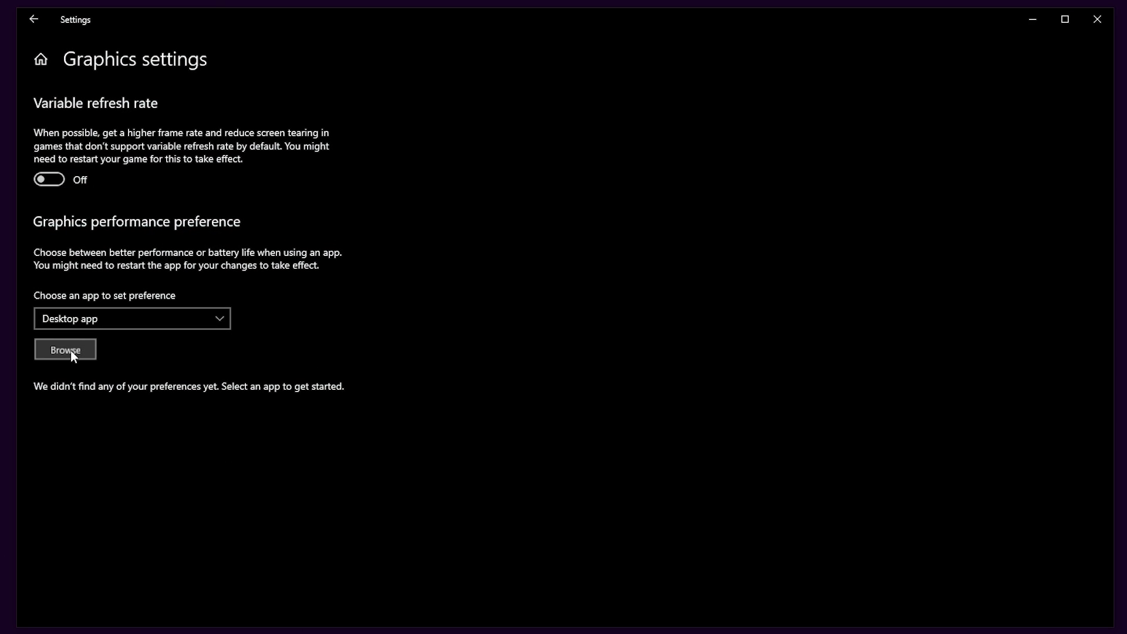
click(150, 45)
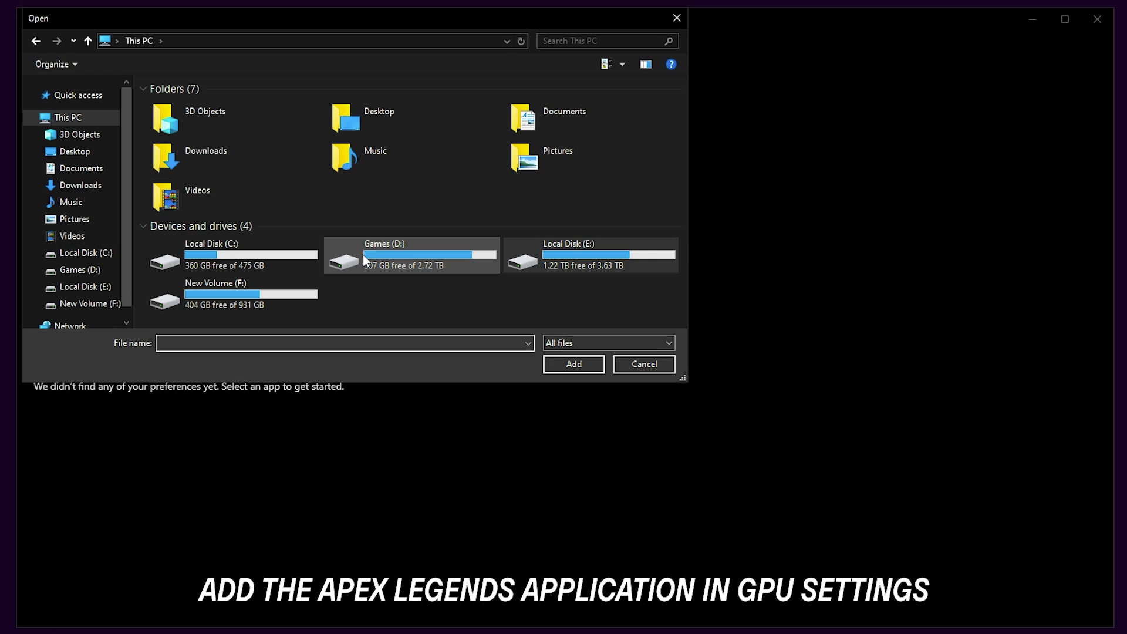
double_click(363, 255)
click(199, 213)
double_click(200, 212)
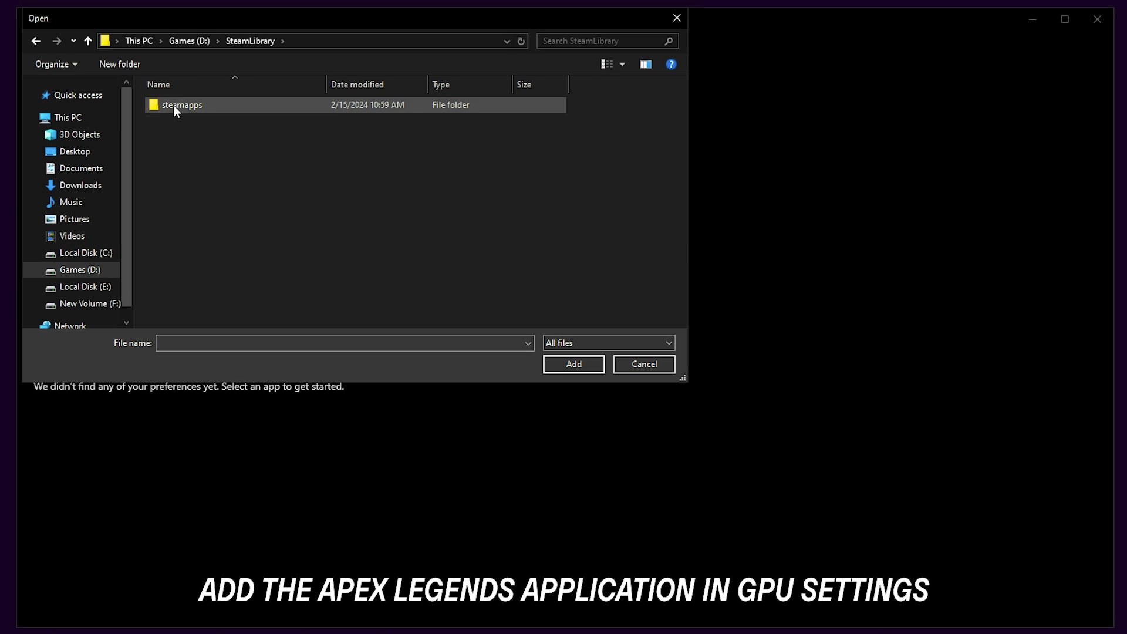
double_click(173, 110)
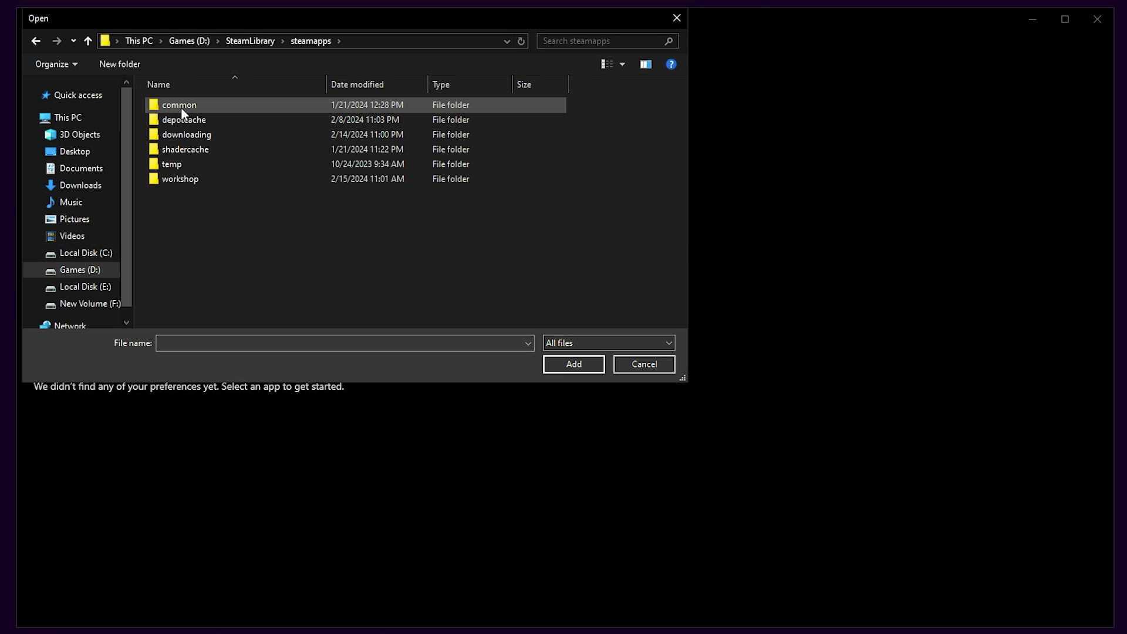
double_click(181, 112)
double_click(187, 150)
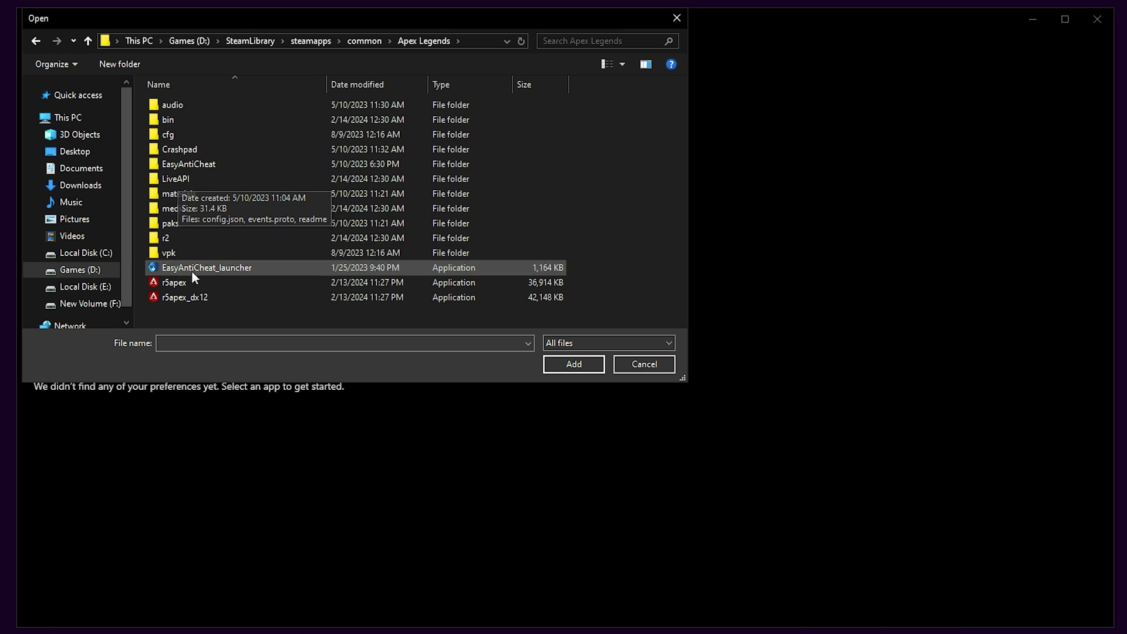
Add r5apex to the graphics performance preferences and set its preference to High performance
click(176, 283)
click(578, 364)
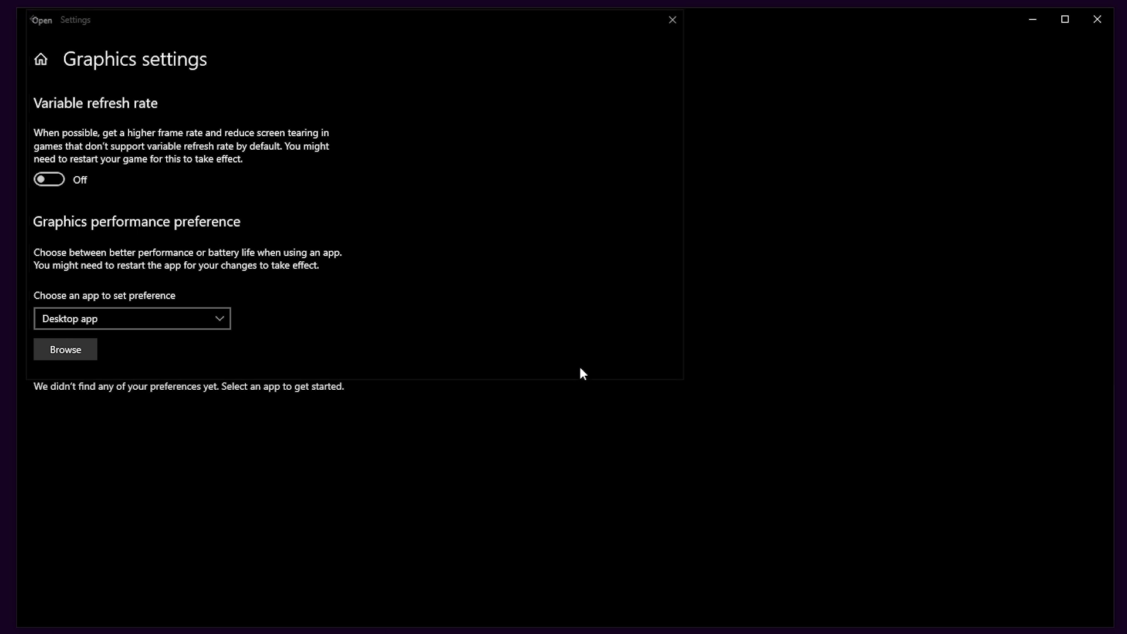
click(235, 460)
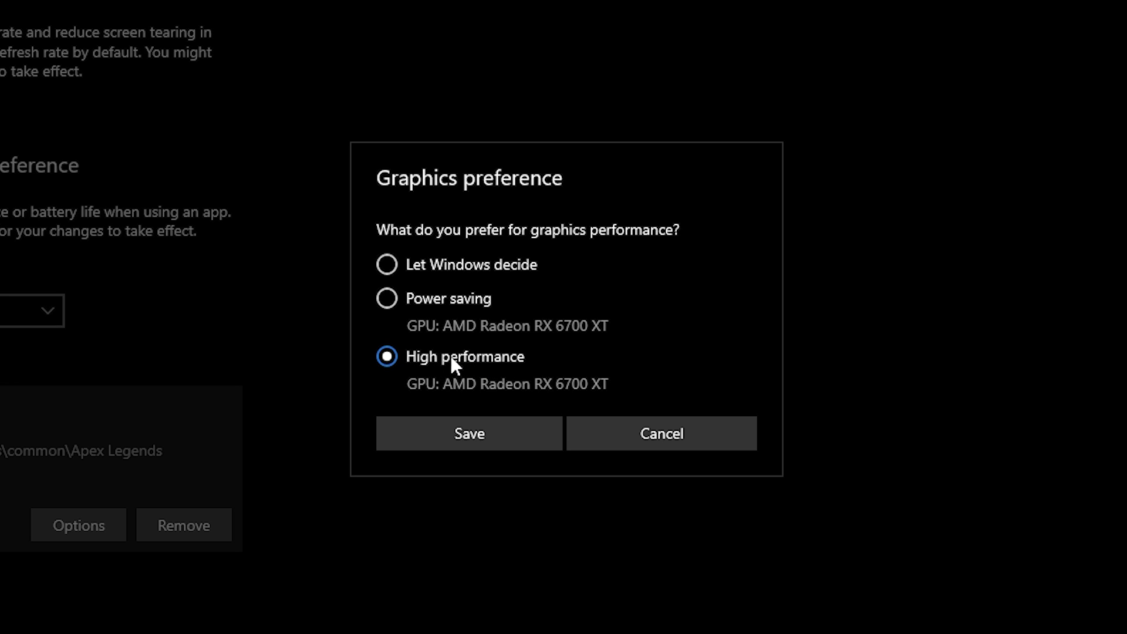
click(473, 440)
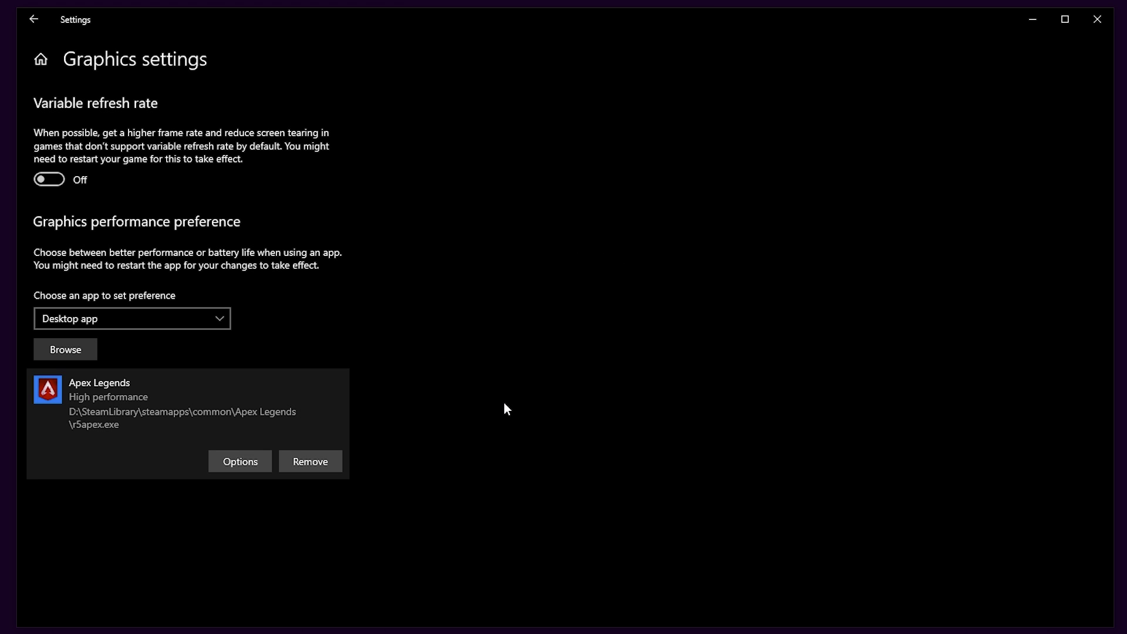
Make sure Game Bar is off in the Gaming settings and turn on Game Mode
click(41, 59)
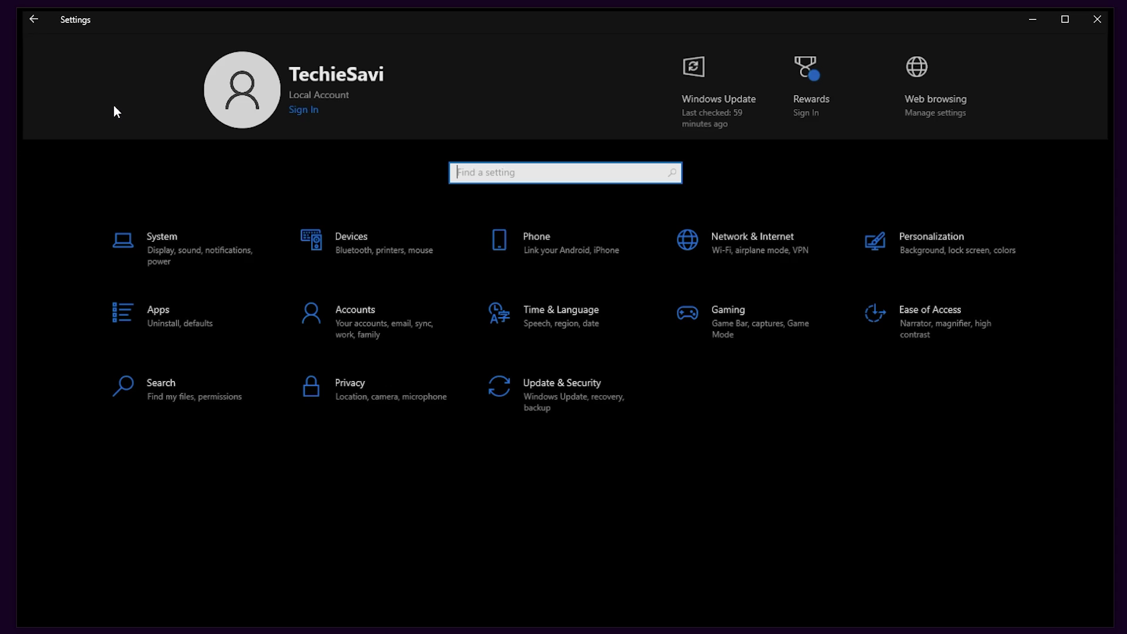
click(752, 316)
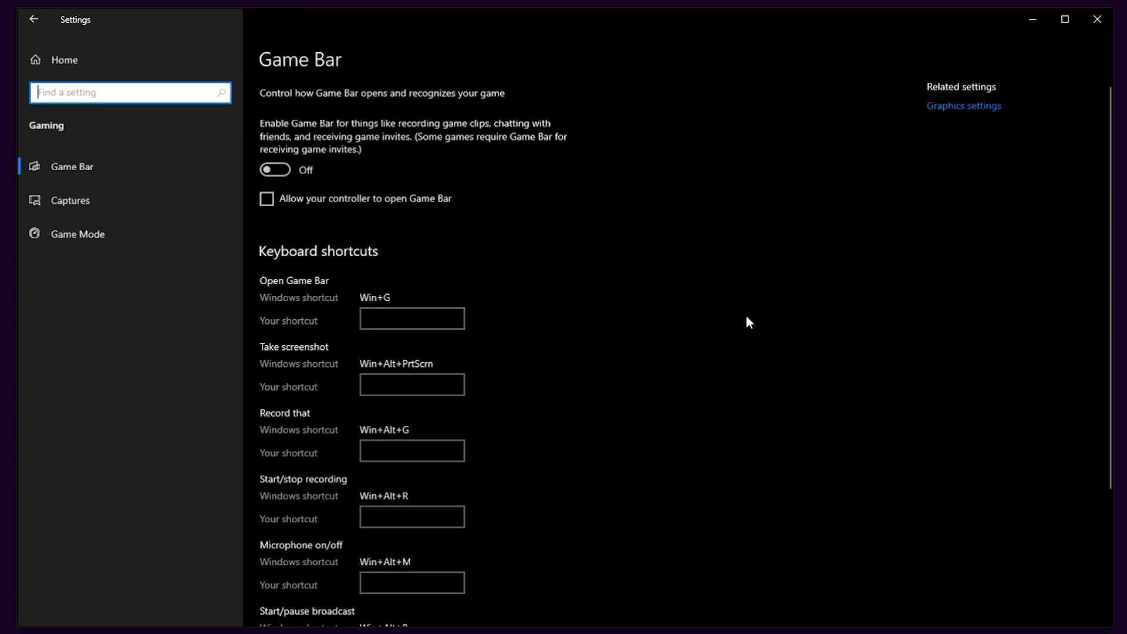
click(276, 170)
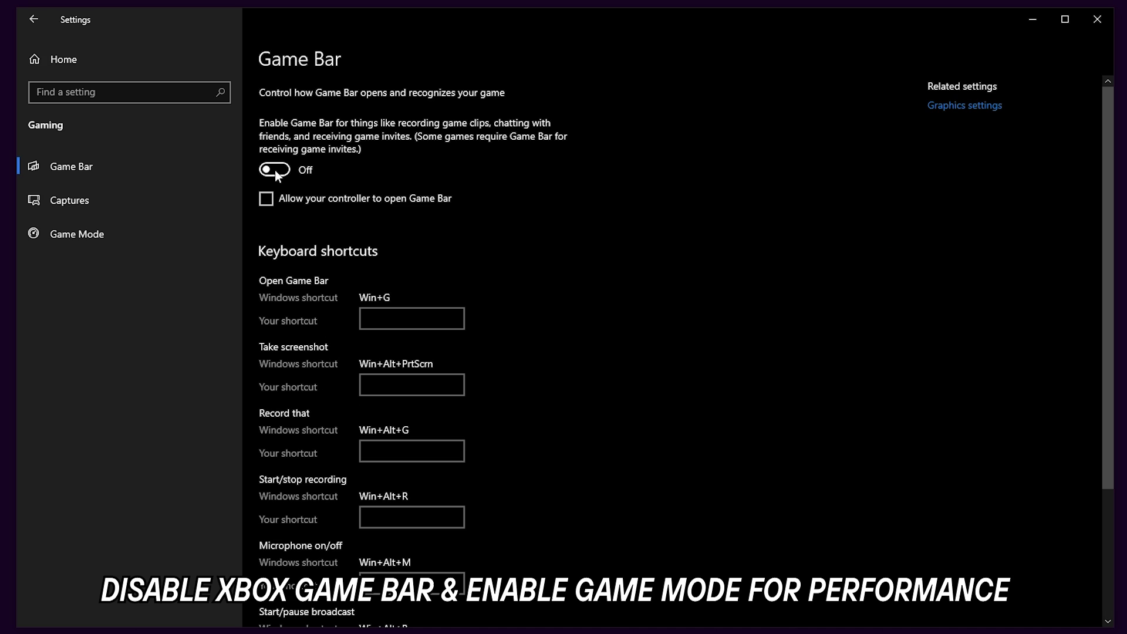
click(146, 233)
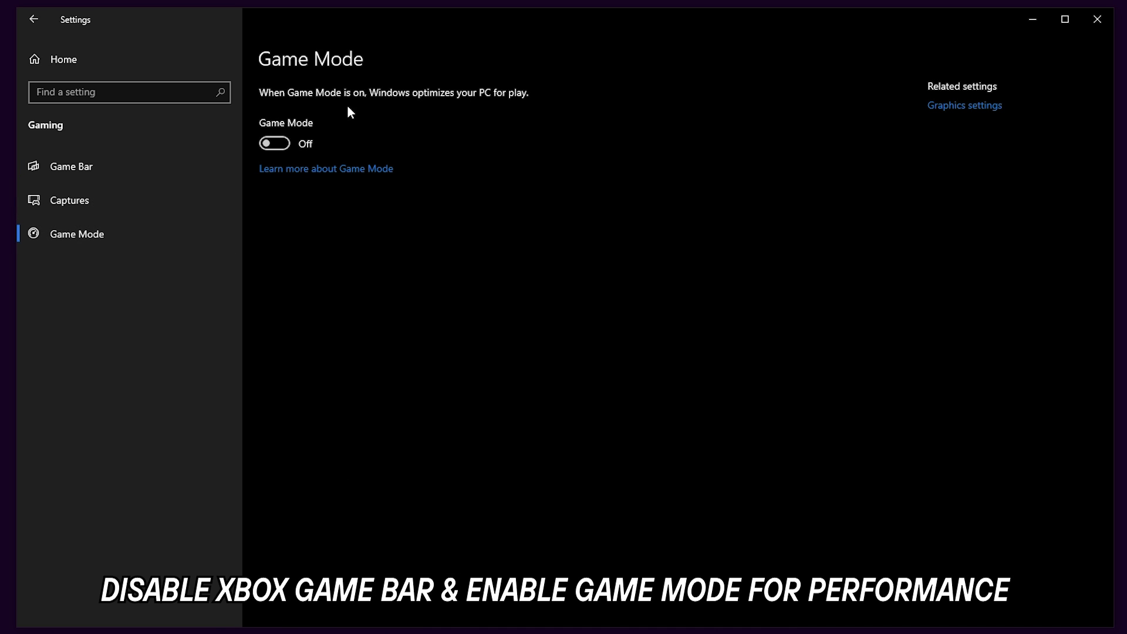
click(276, 143)
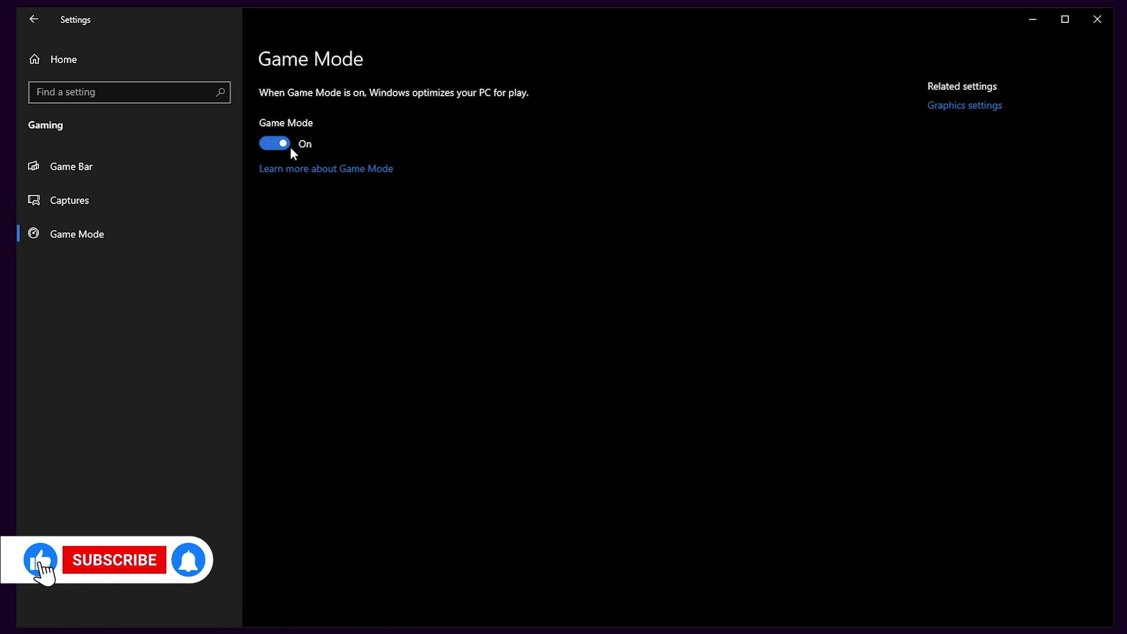
Stop all apps from running in the background through the Privacy settings
click(65, 75)
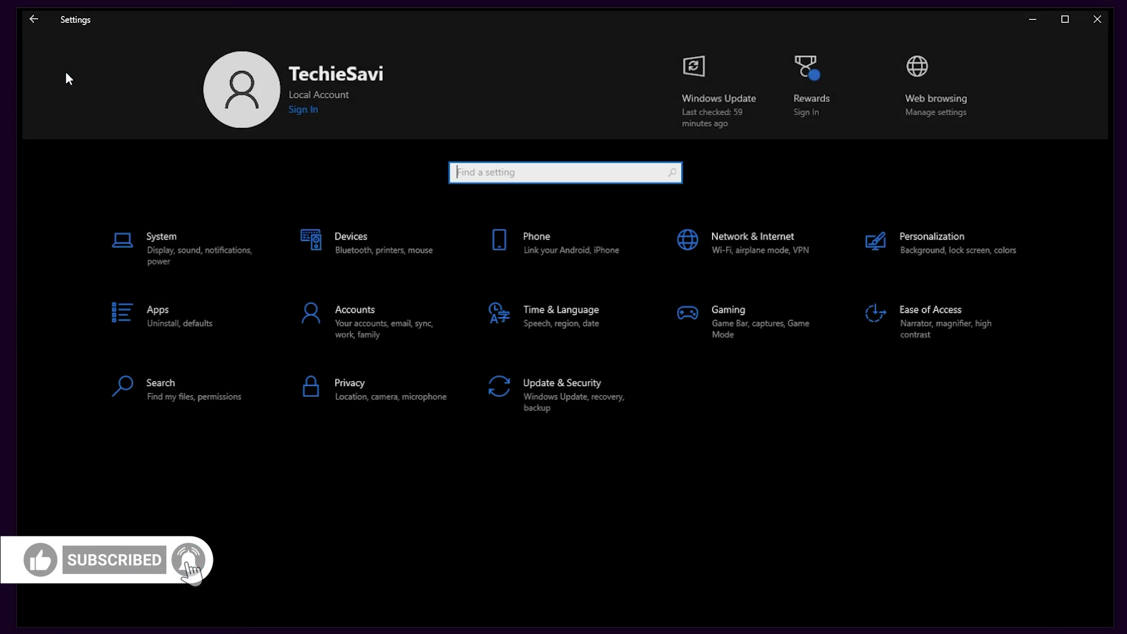
click(350, 390)
drag(238, 267, 227, 498)
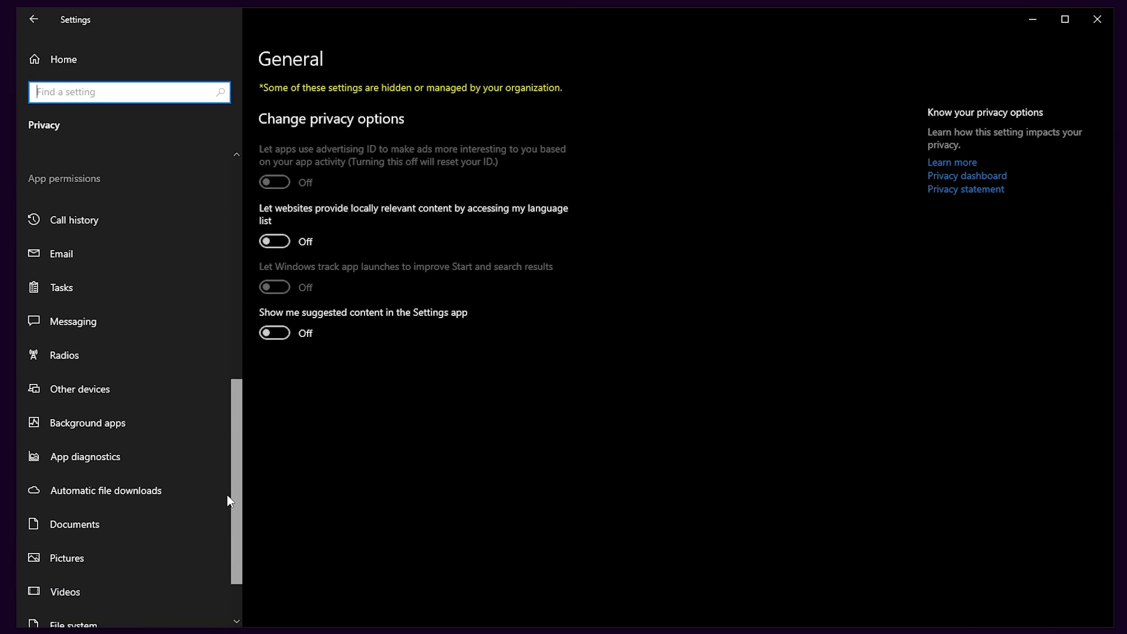
click(100, 425)
mouse_move(1101, 382)
mouse_down()
mouse_move(1109, 569)
mouse_move(1109, 384)
mouse_up()
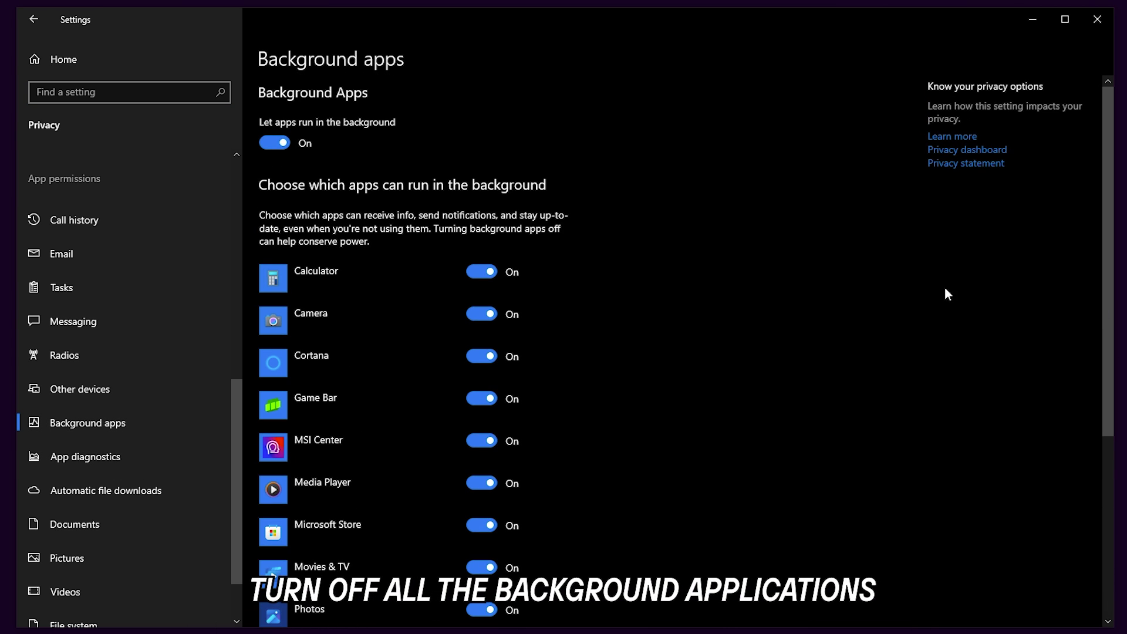
click(274, 142)
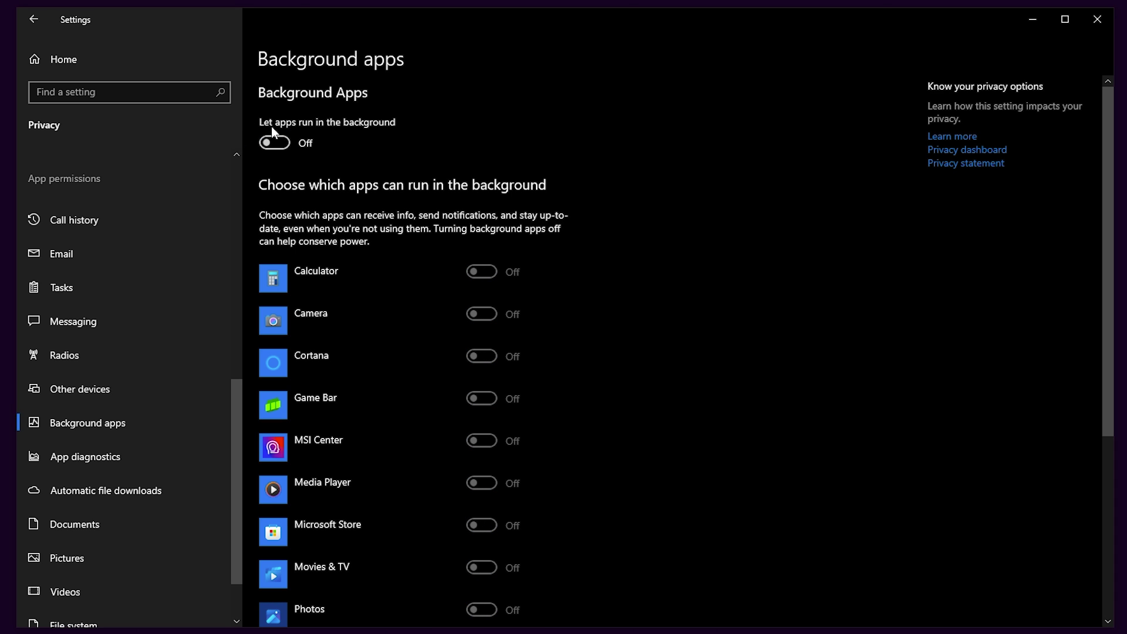
Open the advanced system settings from the System About page and reposition the System Properties window
click(103, 56)
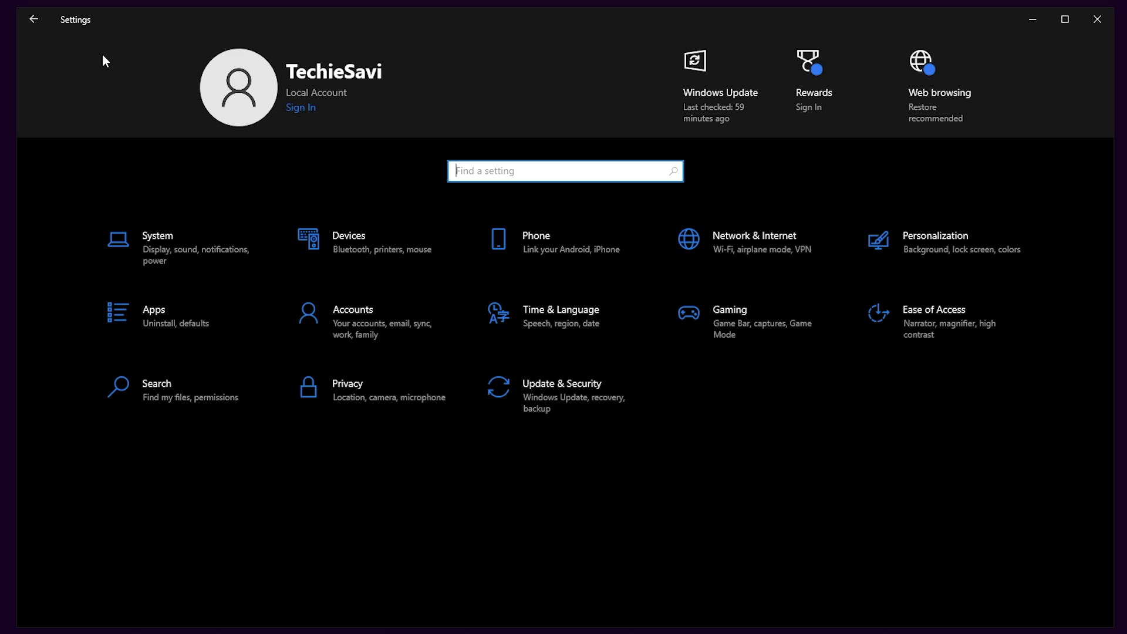
click(195, 242)
drag(235, 211, 233, 305)
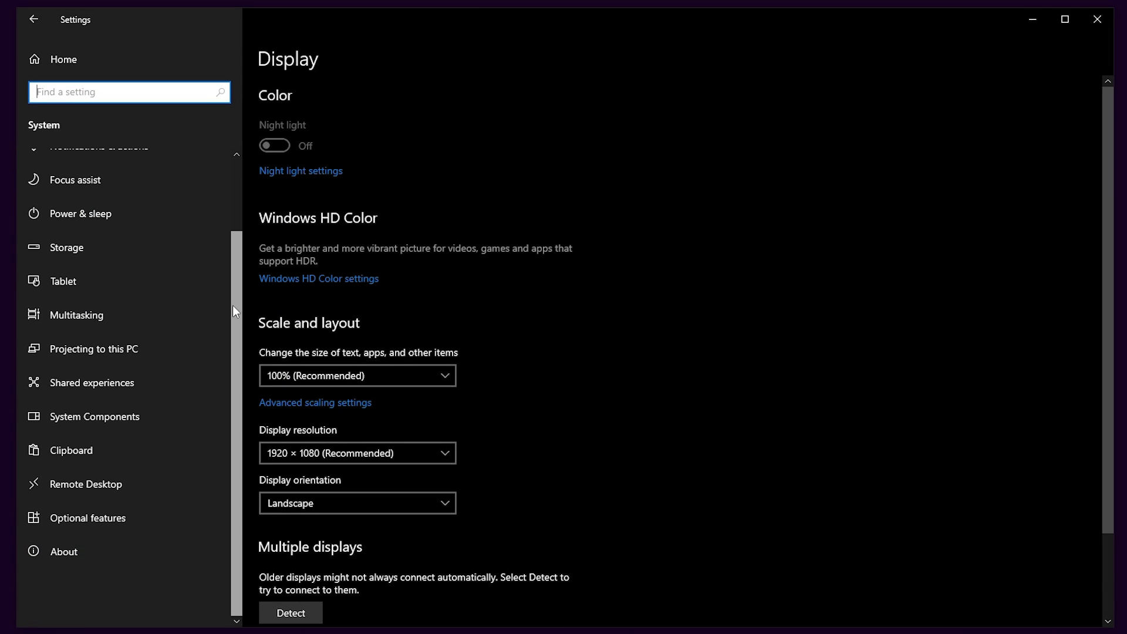
click(87, 549)
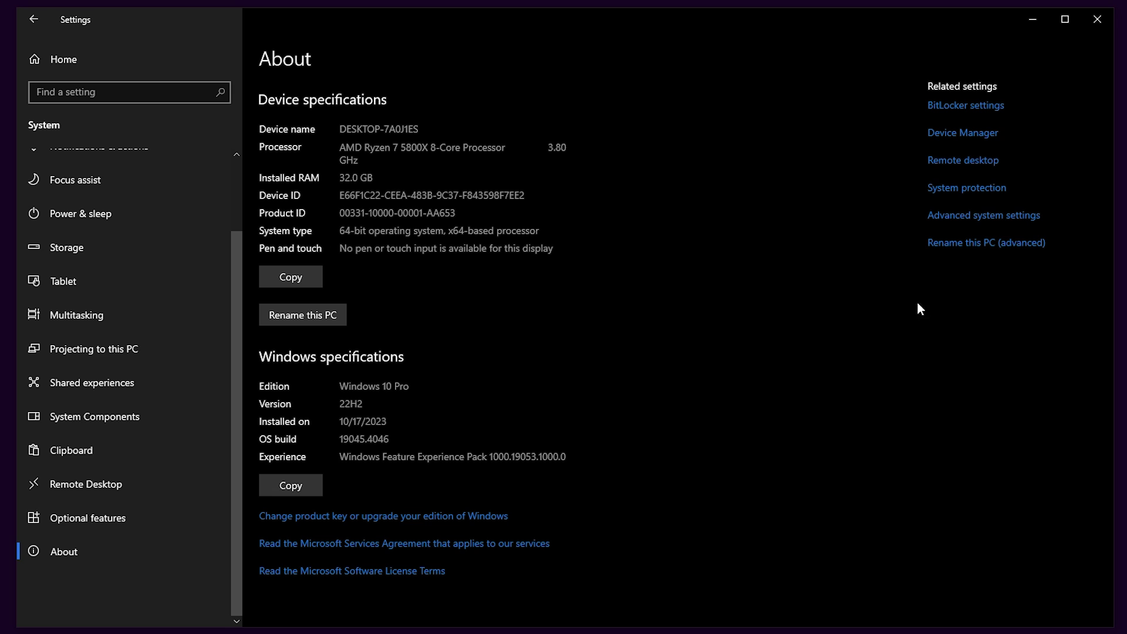
click(963, 216)
drag(128, 23, 299, 33)
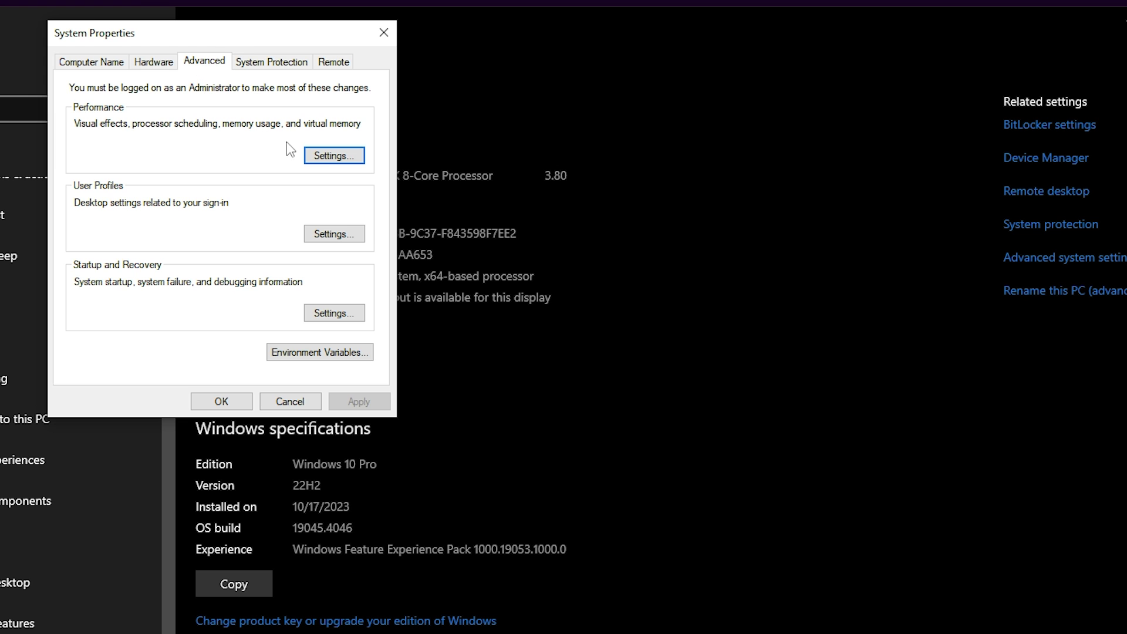
Open the Performance Options and adjust the visual effects for best performance
click(334, 155)
drag(287, 105, 623, 55)
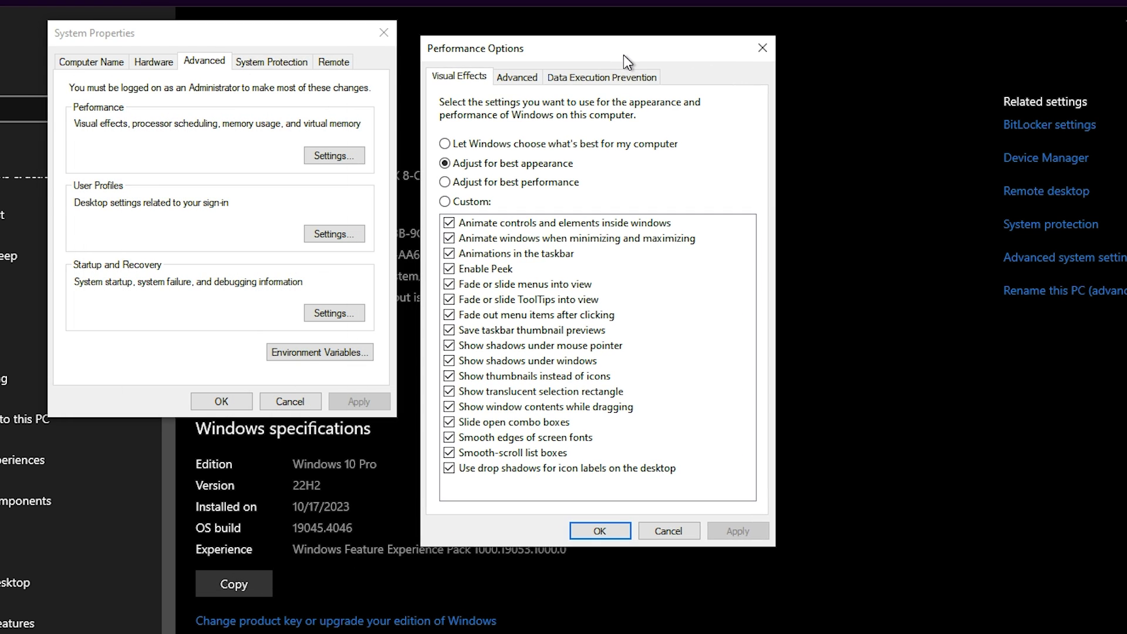
click(515, 184)
Enable the visual effects for animating windows when minimizing and maximizing, window contents while dragging, smooth screen font edges and desktop icon label drop shadows
click(449, 240)
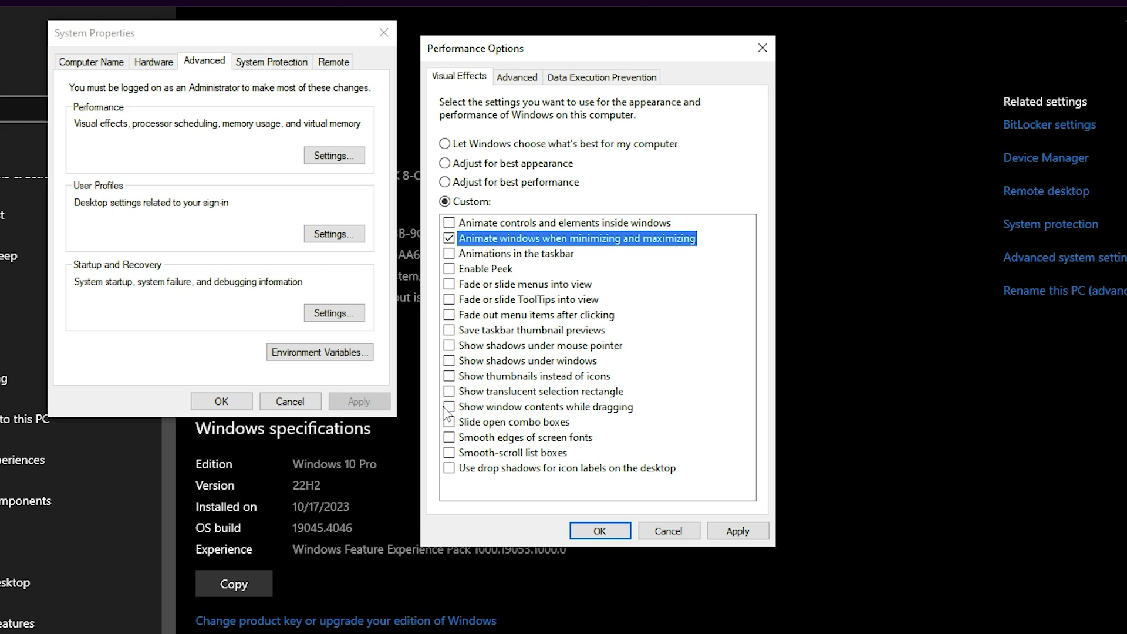
click(449, 406)
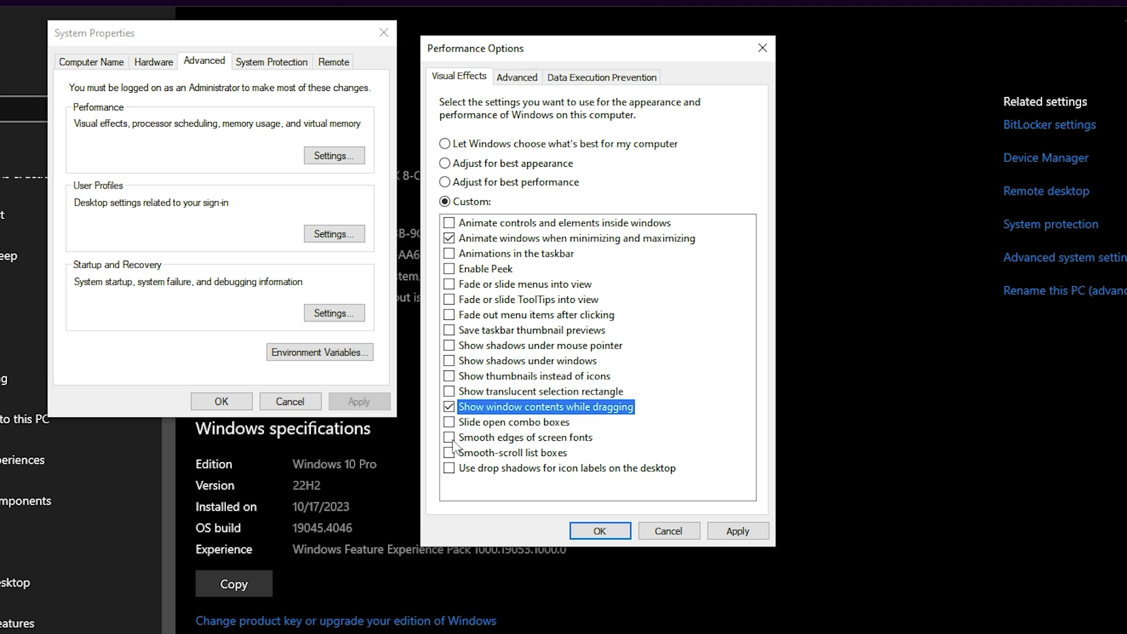
click(448, 438)
click(448, 469)
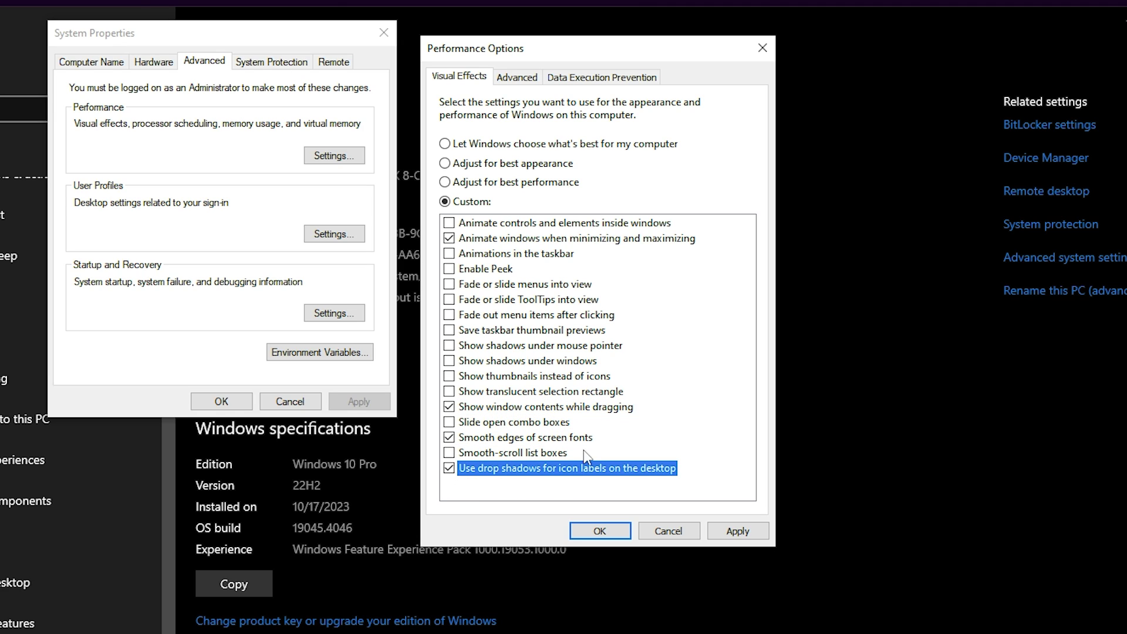
Apply the visual effects and close the Performance Options, System Properties and Settings windows
click(756, 529)
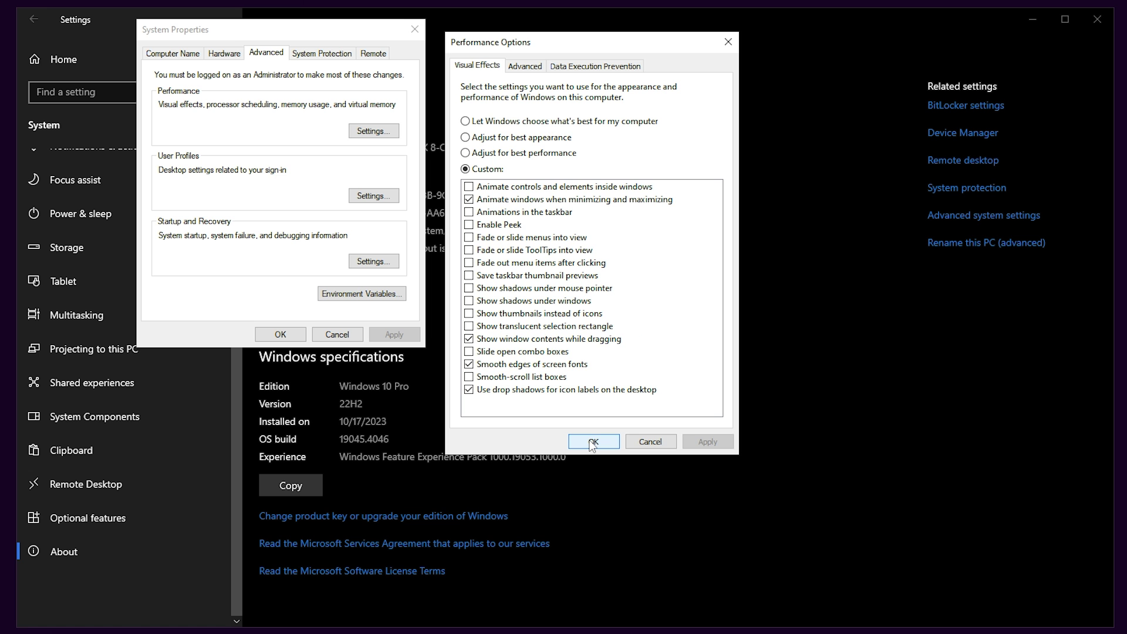
click(599, 531)
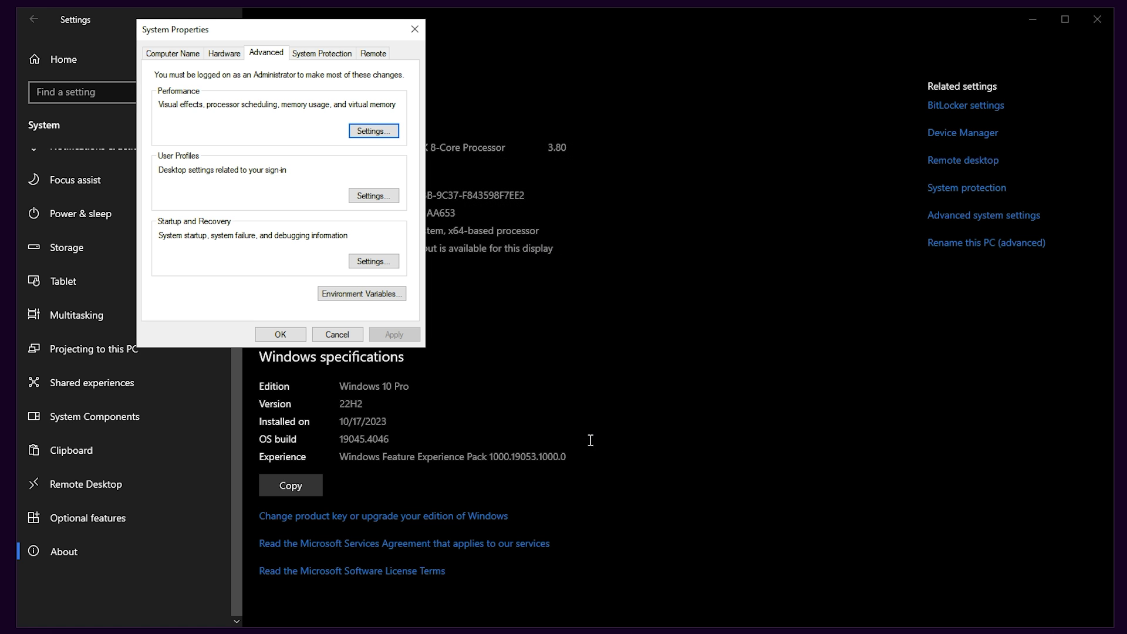
click(282, 332)
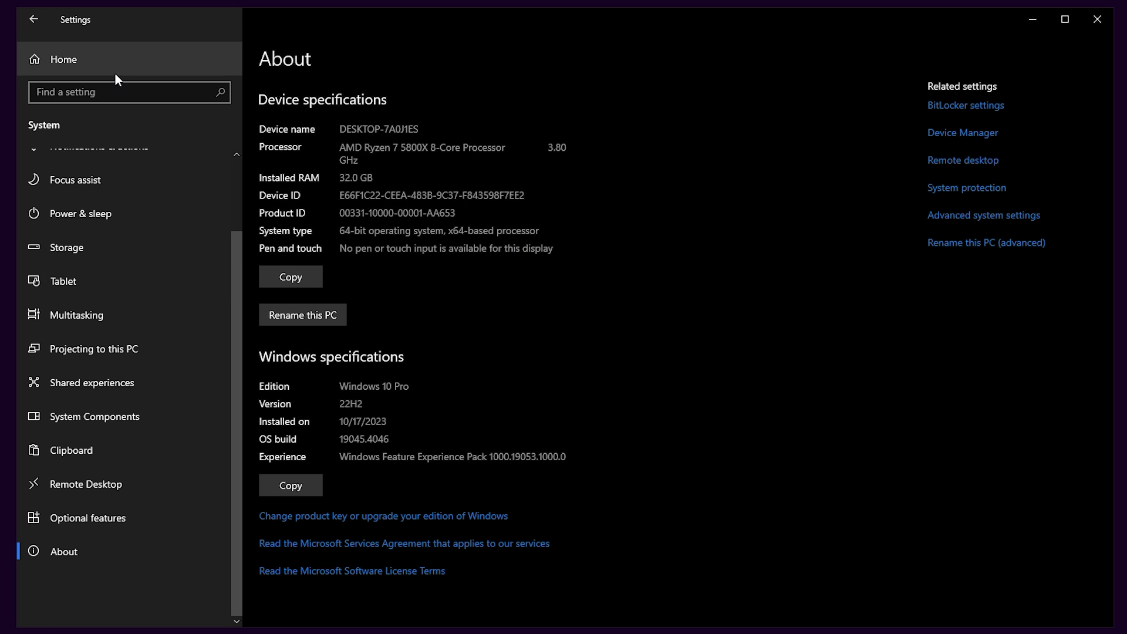
click(139, 64)
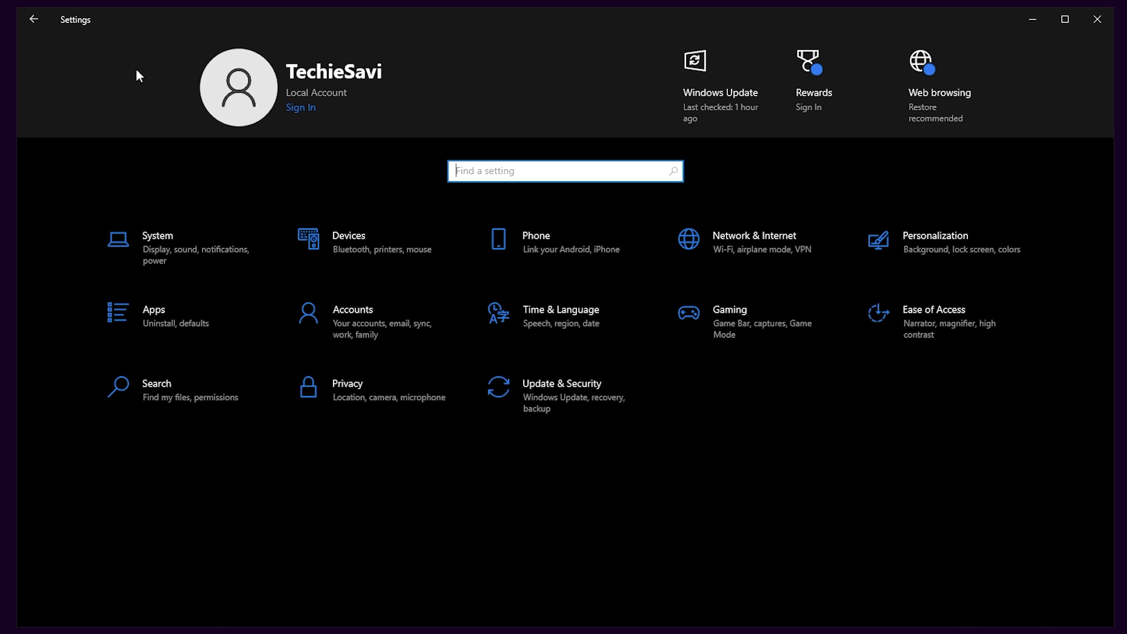
click(1097, 19)
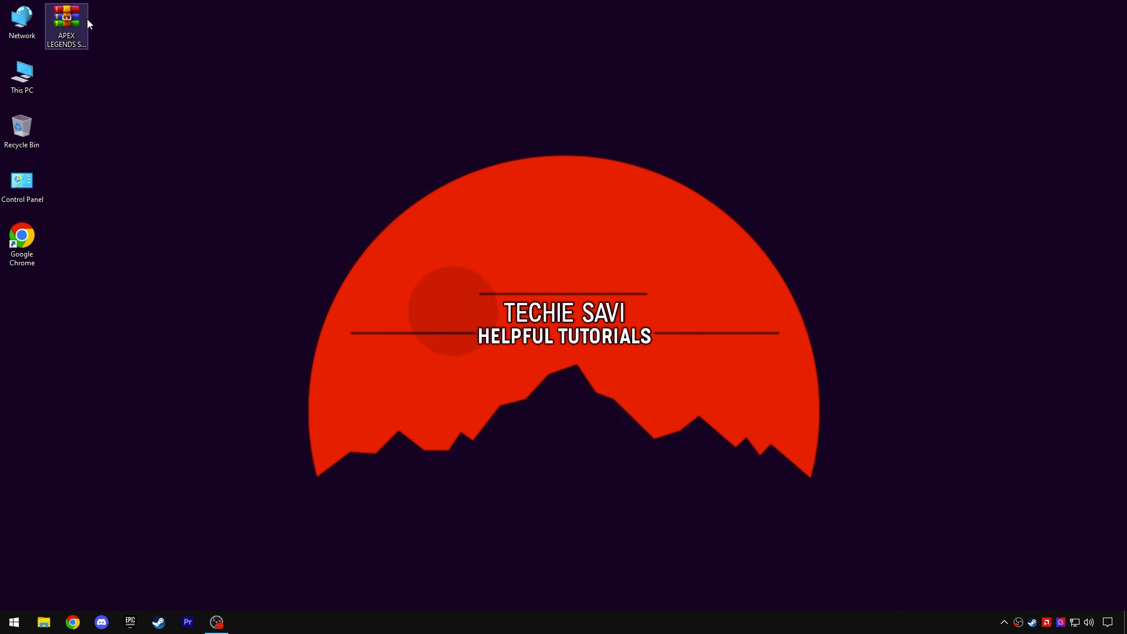
Extract the APEX LEGENDS SEASON 20 FPS Optimization PACK folder from its WinRAR archive onto the desktop
drag(87, 23, 434, 138)
click(450, 152)
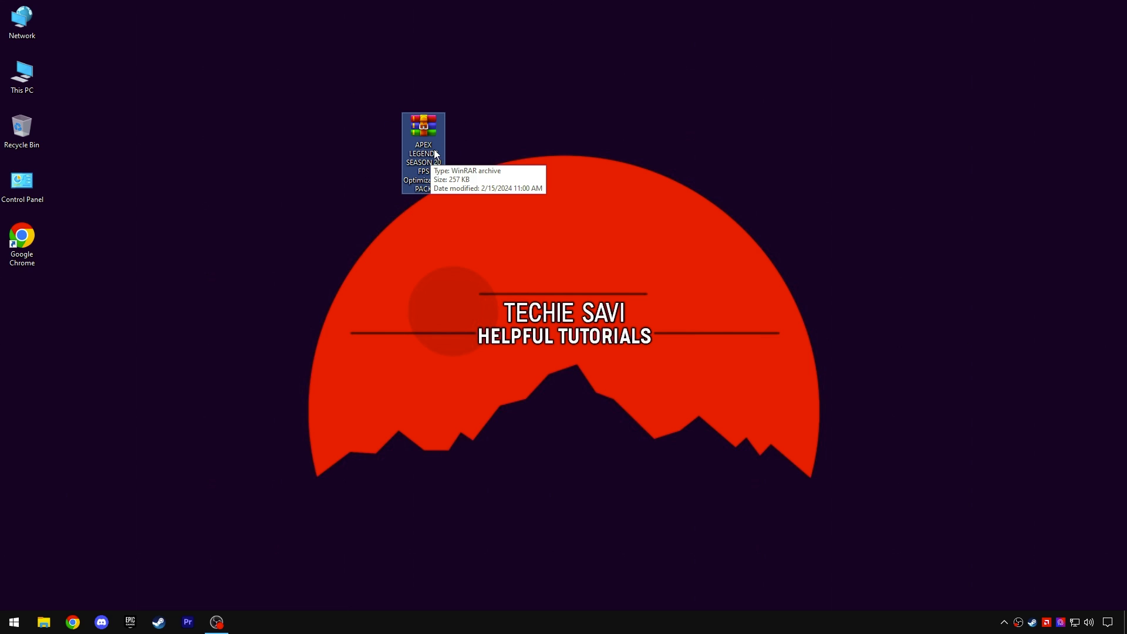
right_click(438, 154)
click(464, 160)
click(203, 190)
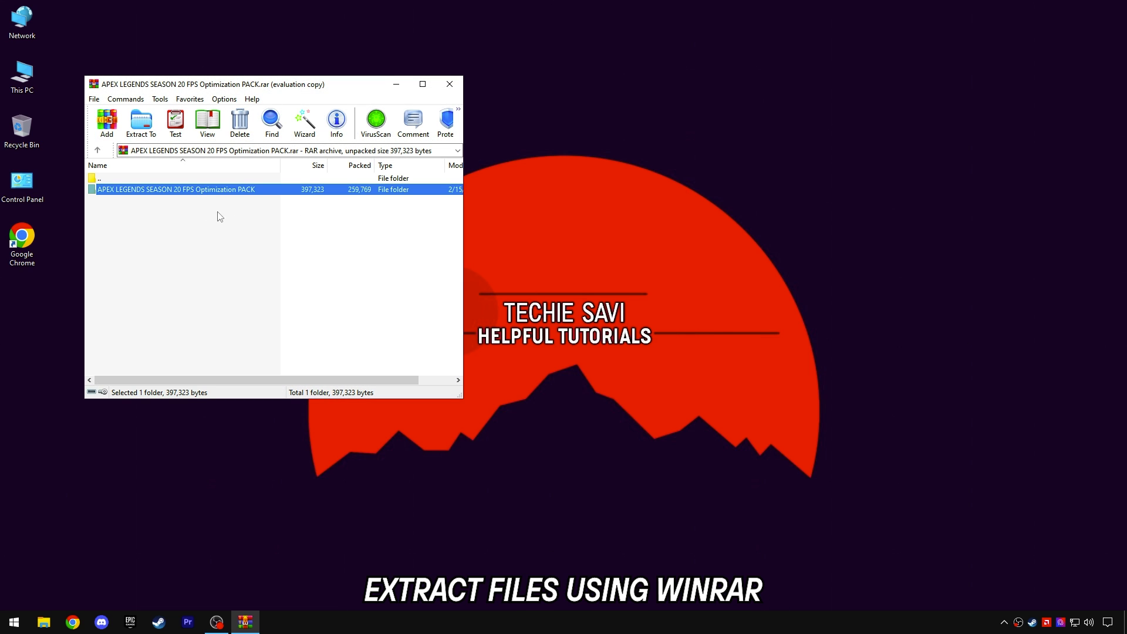
click(188, 191)
drag(416, 206, 488, 109)
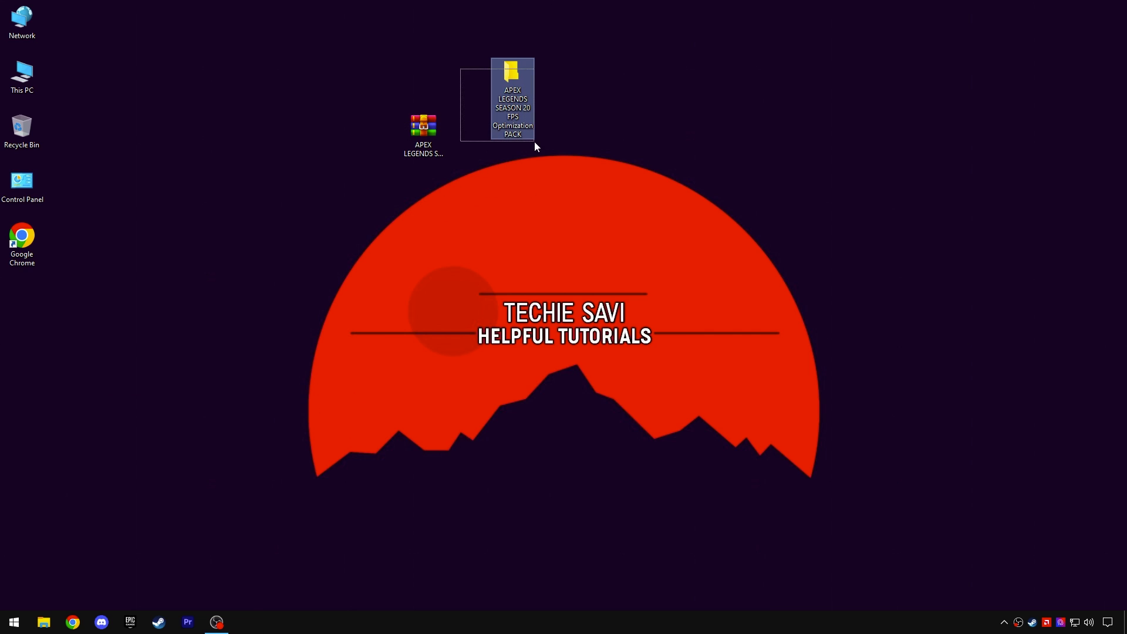
Open the extracted APEX LEGENDS SEASON 20 FPS Optimization PACK folder on the desktop
drag(534, 142, 532, 140)
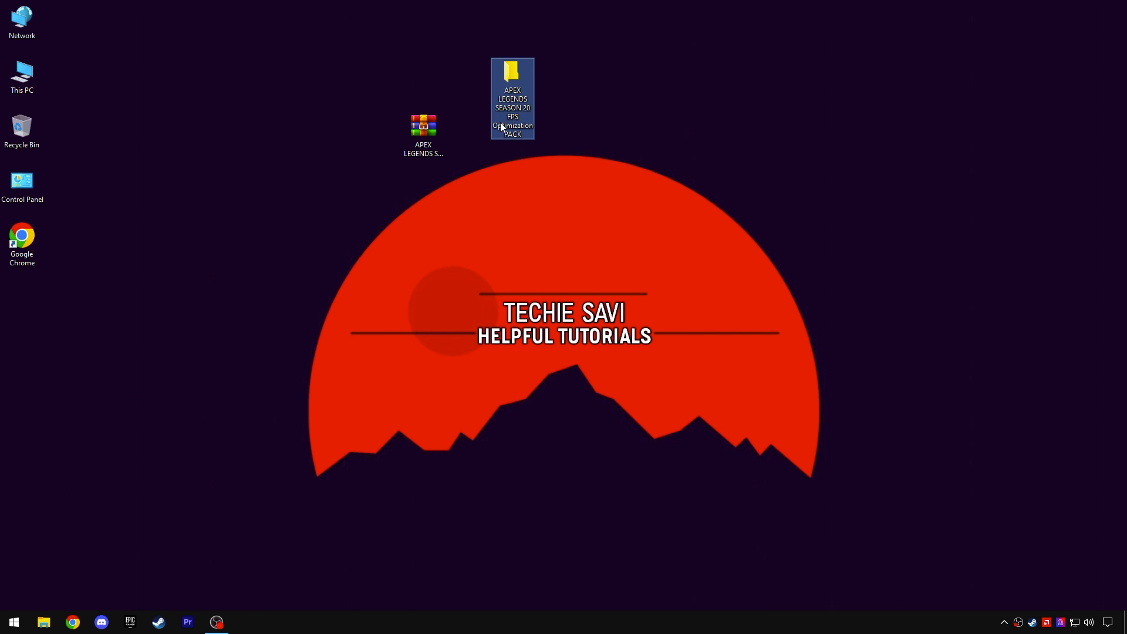
right_click(520, 125)
click(537, 132)
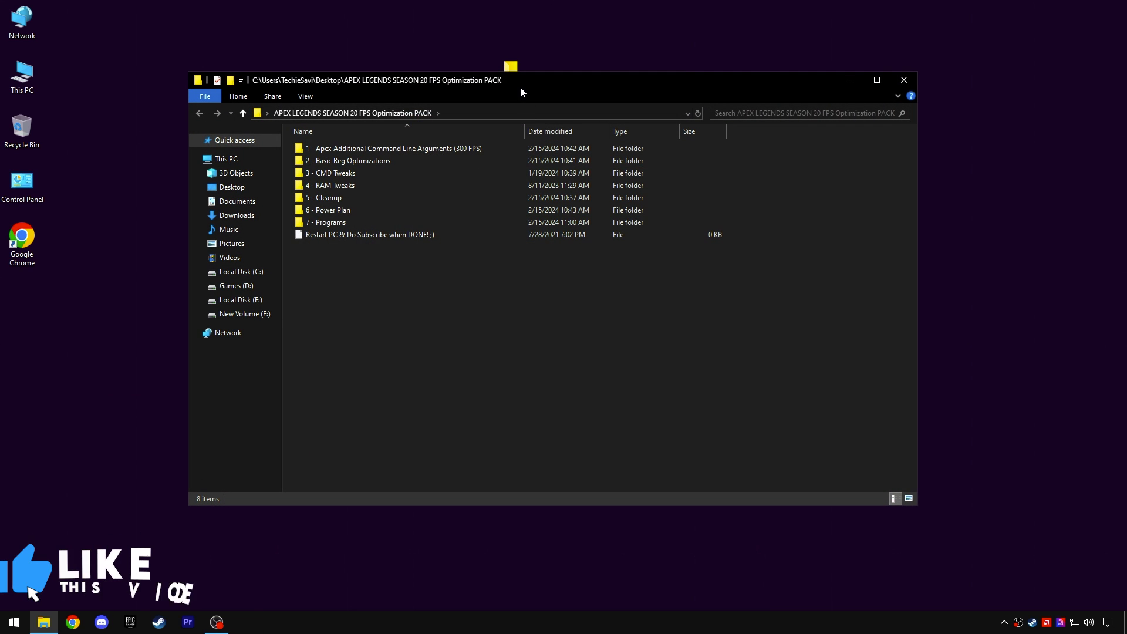
Open the Apex Additional Command Line Arguments to Unlock 300 FPS text document from the pack's folder 1
drag(412, 296, 462, 232)
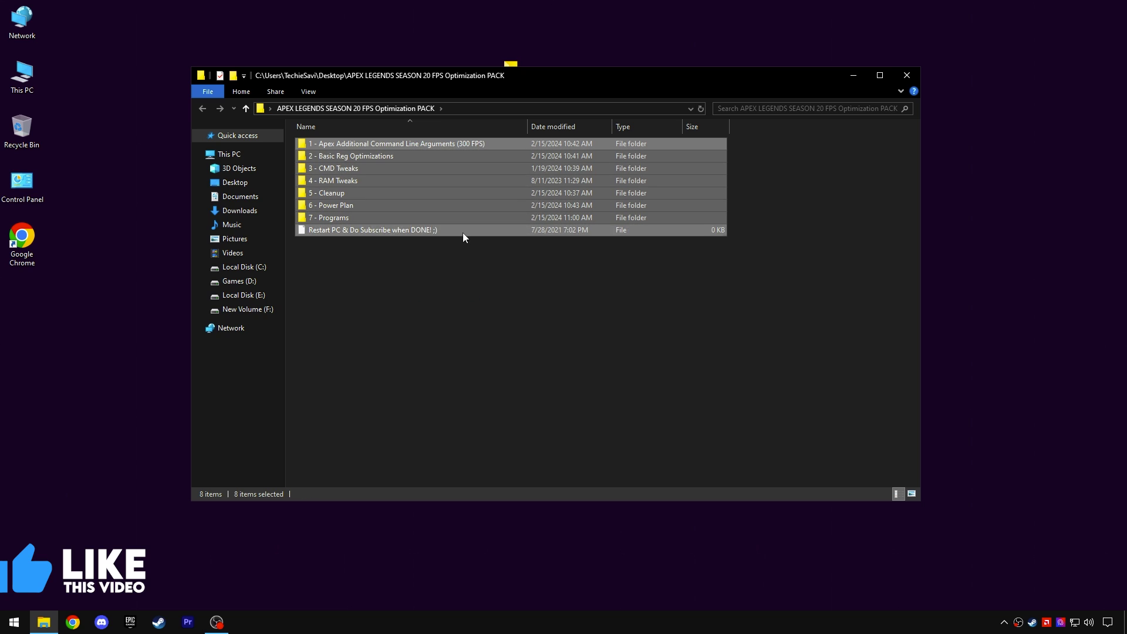
click(373, 146)
double_click(373, 145)
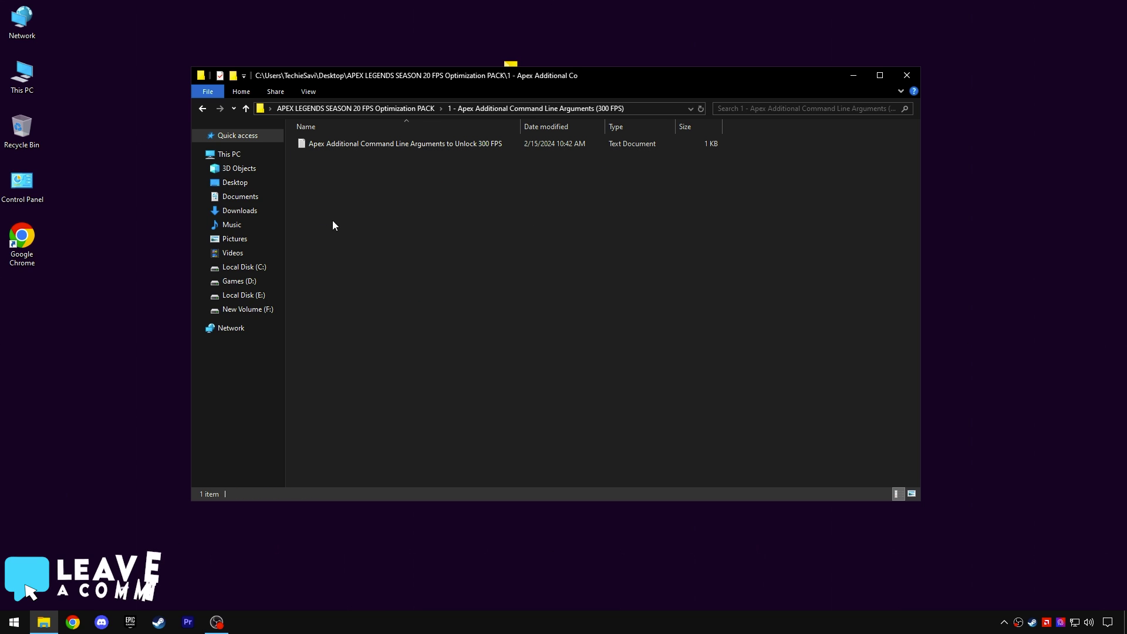
right_click(357, 145)
click(393, 156)
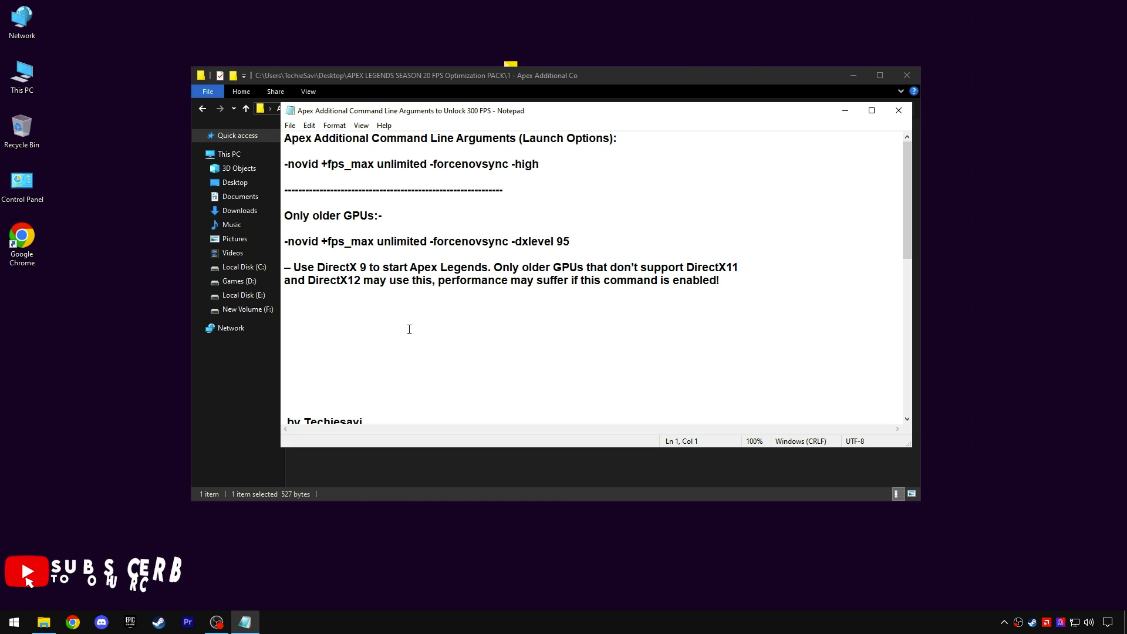
Switch to Steam and open the properties of Apex Legends from the game library
click(159, 622)
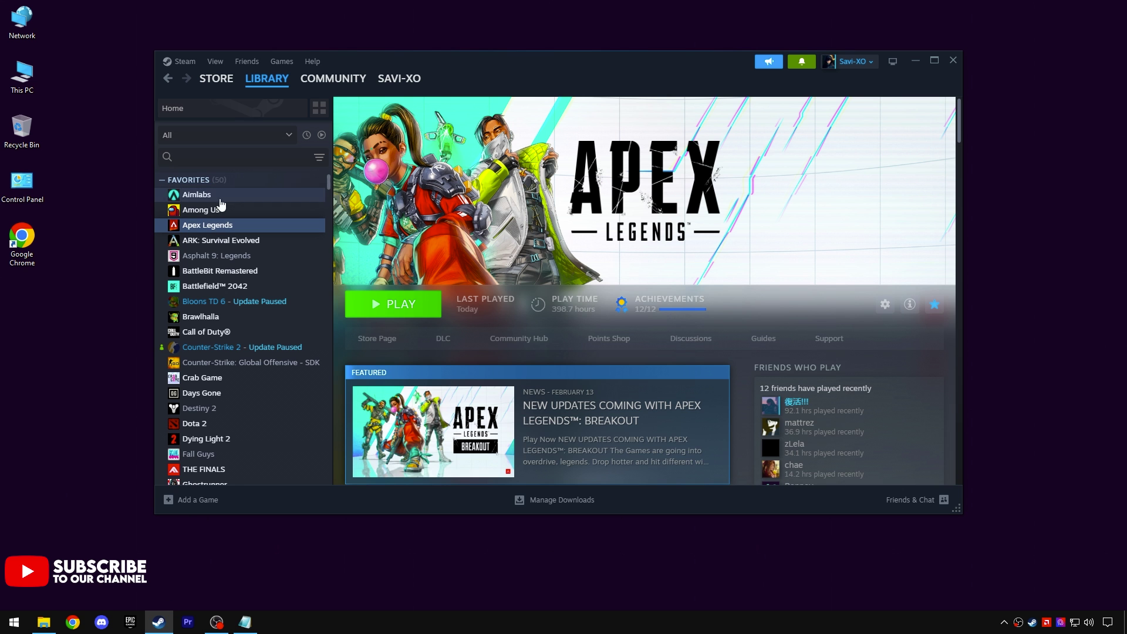
right_click(221, 225)
click(254, 315)
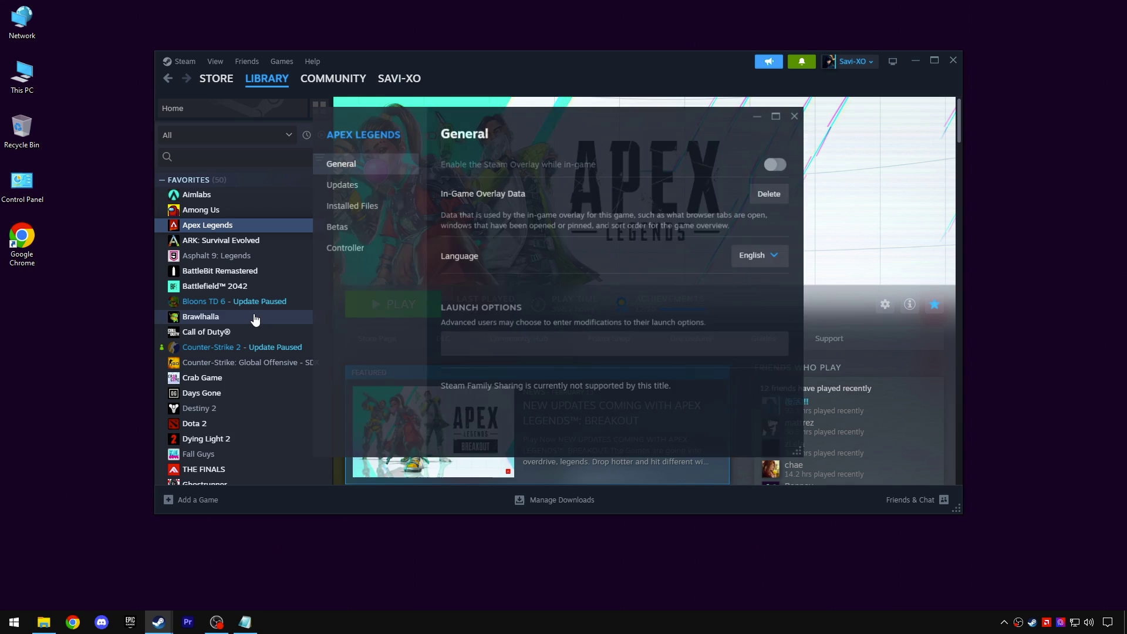
Switch to Notepad, copy the launch options line "-novid +fps_max unlimited -forcenovsync -high" and close the text document
click(250, 629)
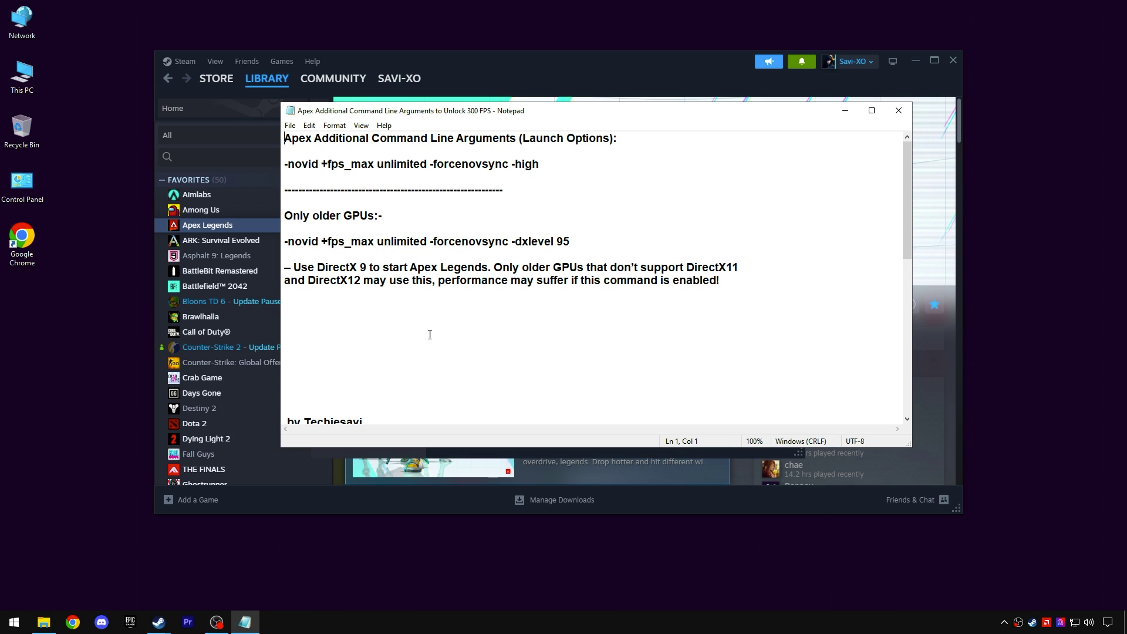
drag(547, 170, 304, 160)
right_click(427, 156)
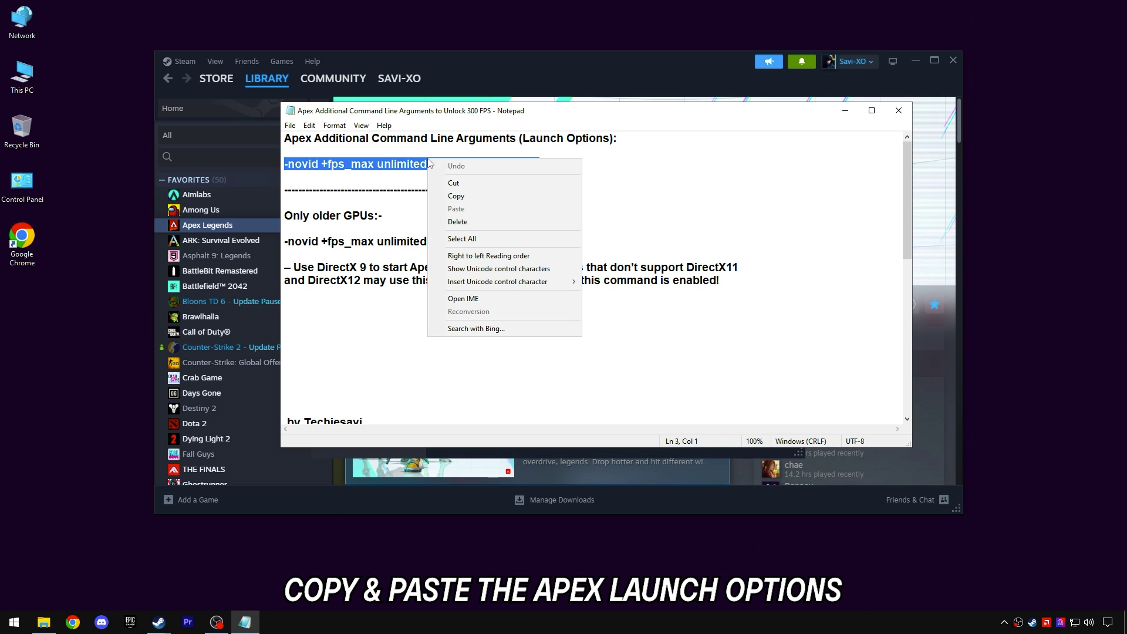
click(452, 195)
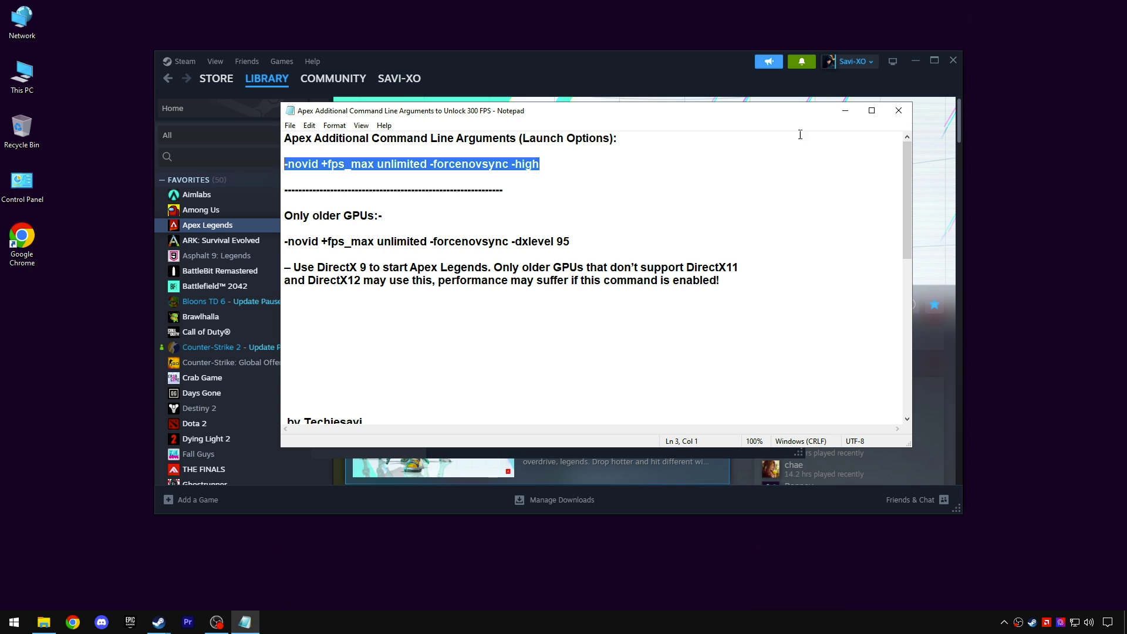
click(898, 110)
Paste "-novid +fps_max unlimited -forcenovsync -high" as the Apex Legends launch options
click(498, 338)
right_click(482, 391)
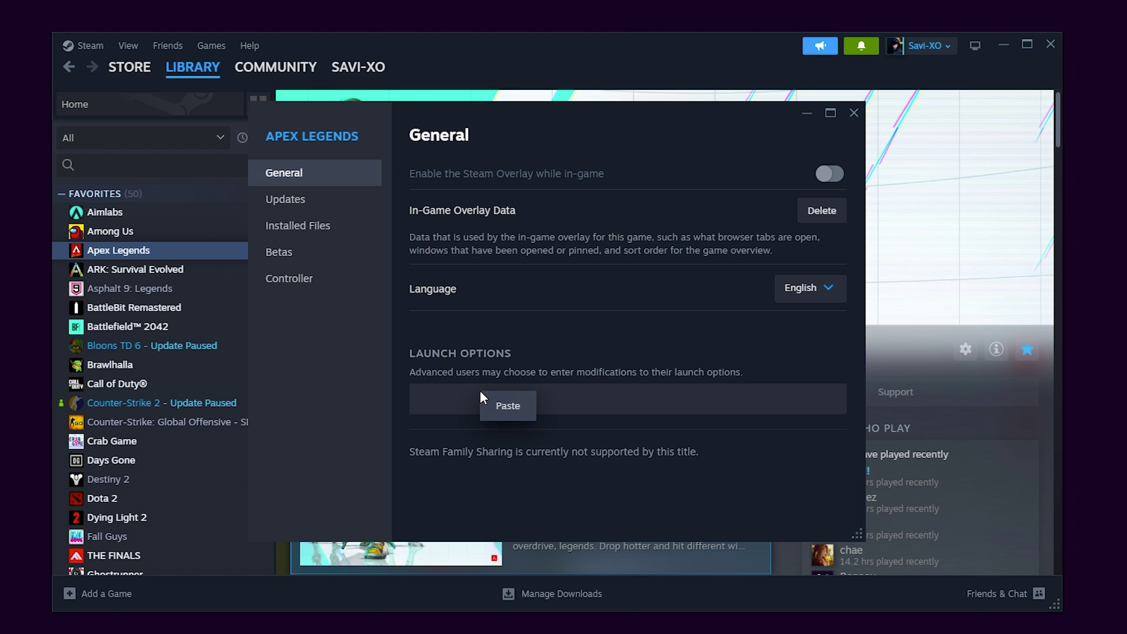
click(503, 404)
drag(646, 399, 417, 400)
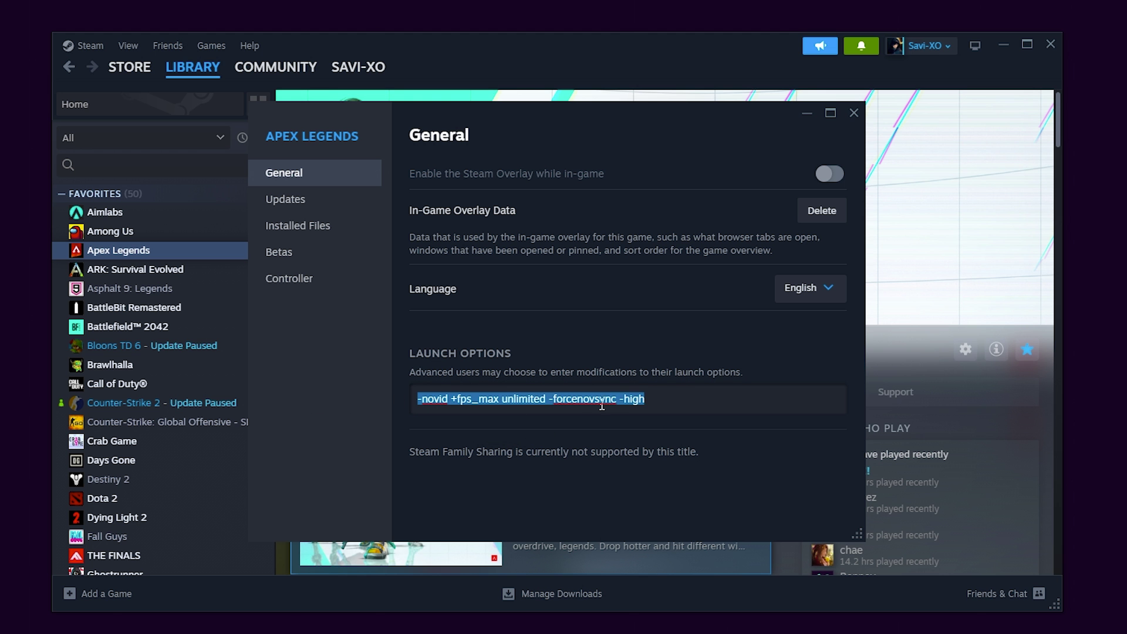
click(673, 402)
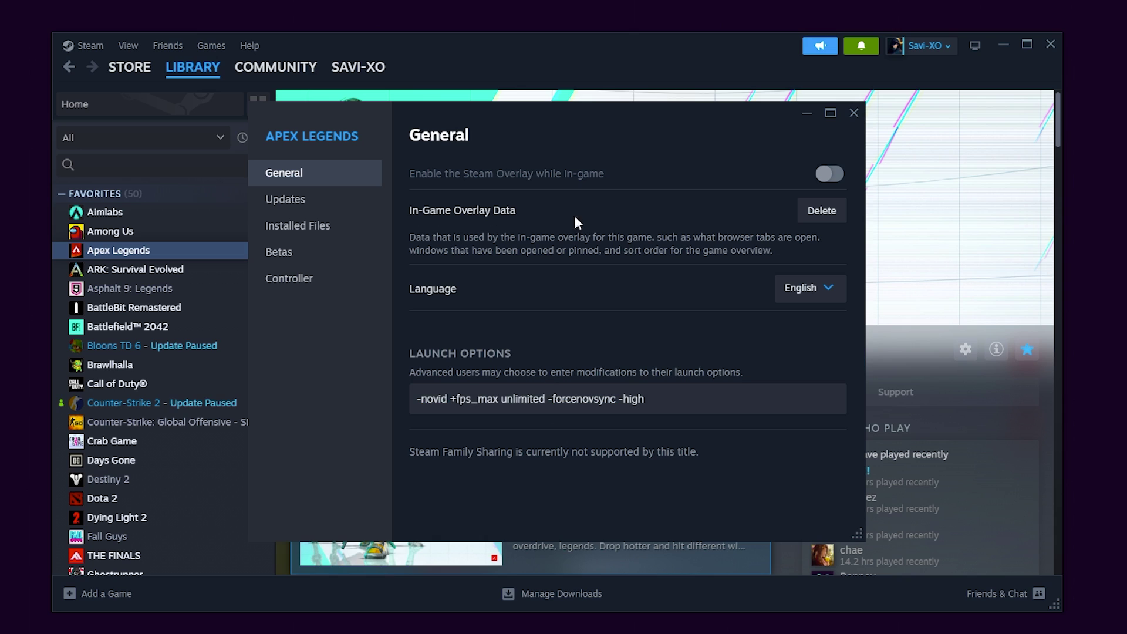
Delete the in-game overlay data for Apex Legends, and close its properties and the Steam window
click(821, 213)
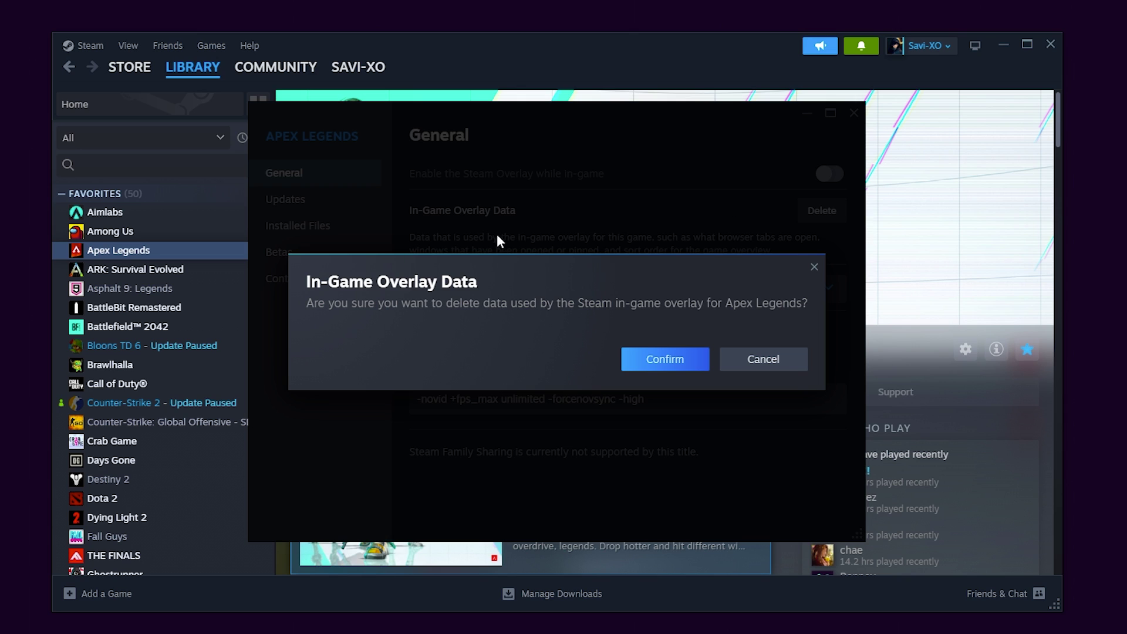
click(665, 359)
drag(647, 399, 384, 409)
click(698, 401)
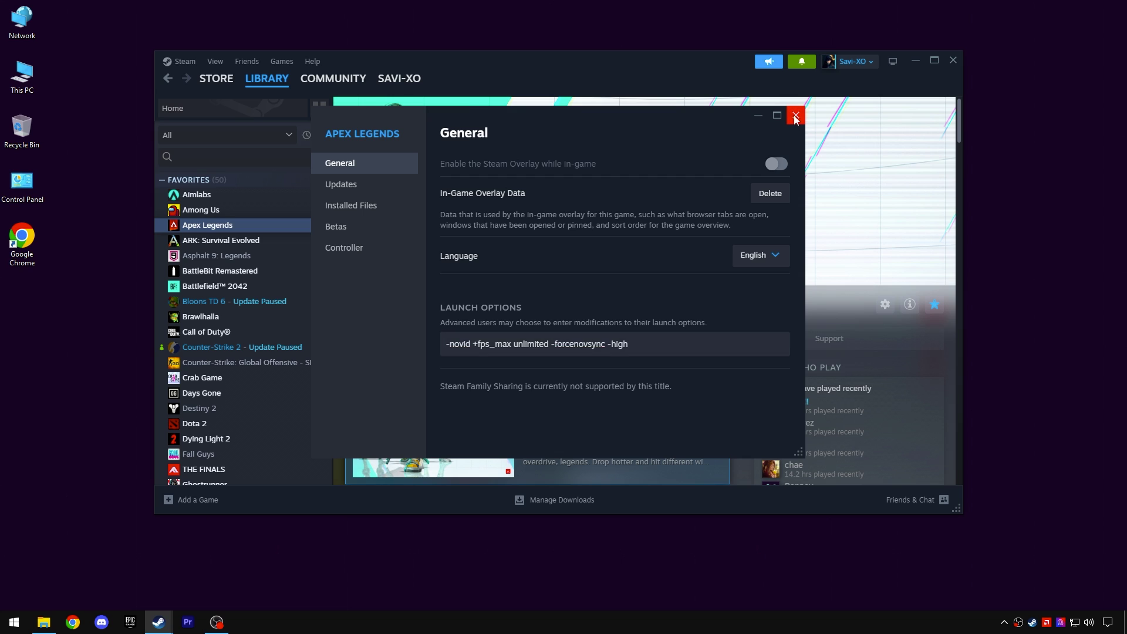
click(796, 116)
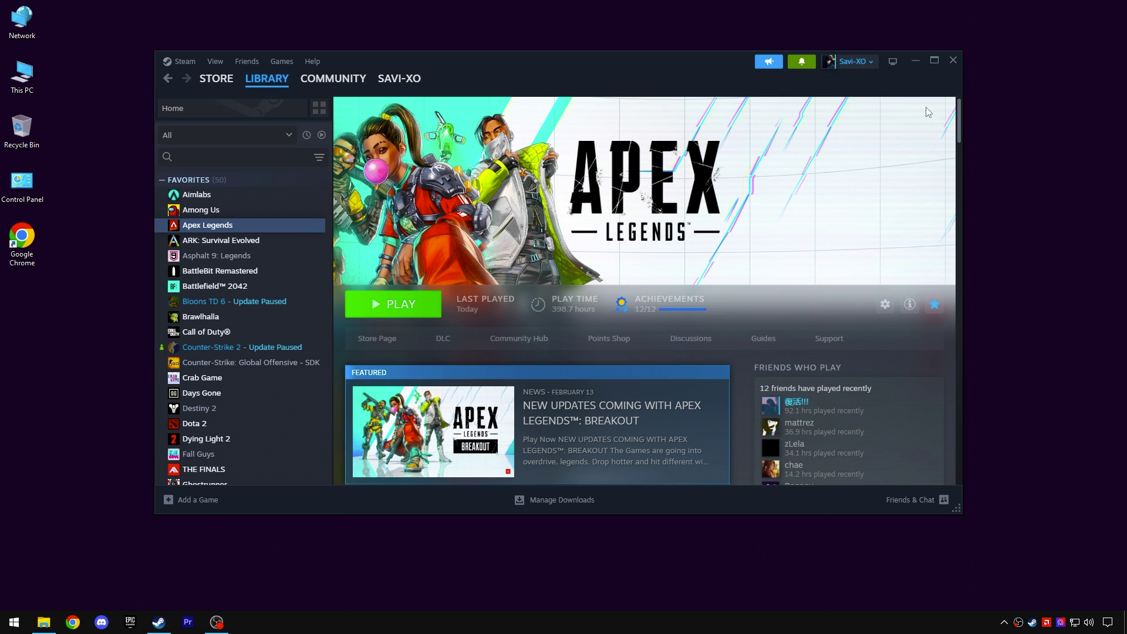
click(956, 65)
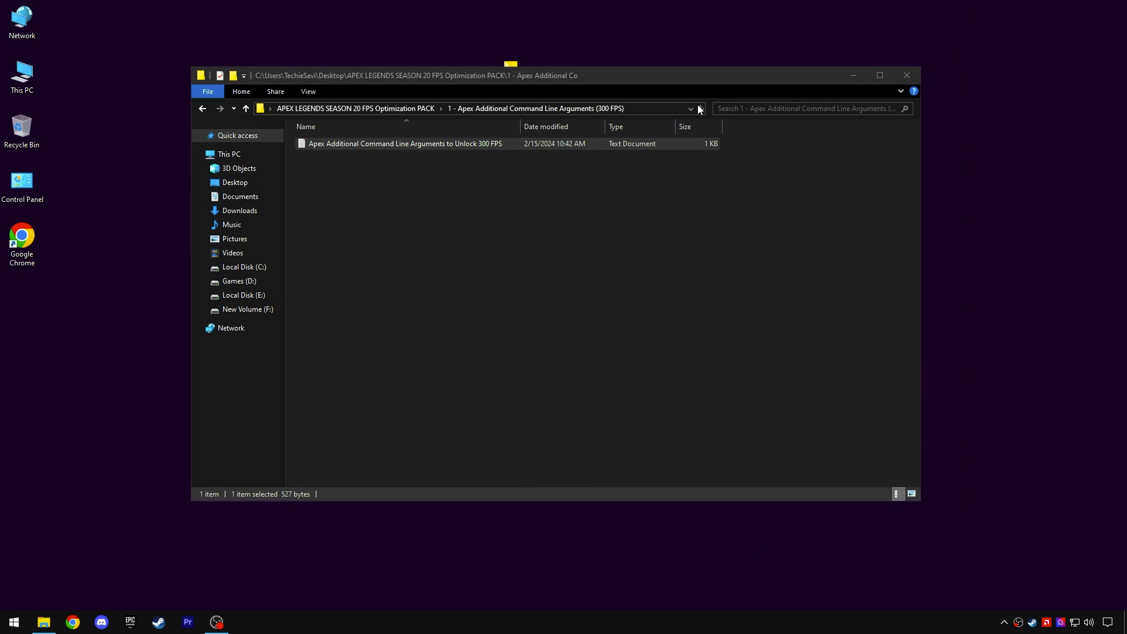
Merge the CPU PriorityClass file from the pack's 2 - Basic Reg Optimizations folder into the registry
click(388, 109)
double_click(346, 156)
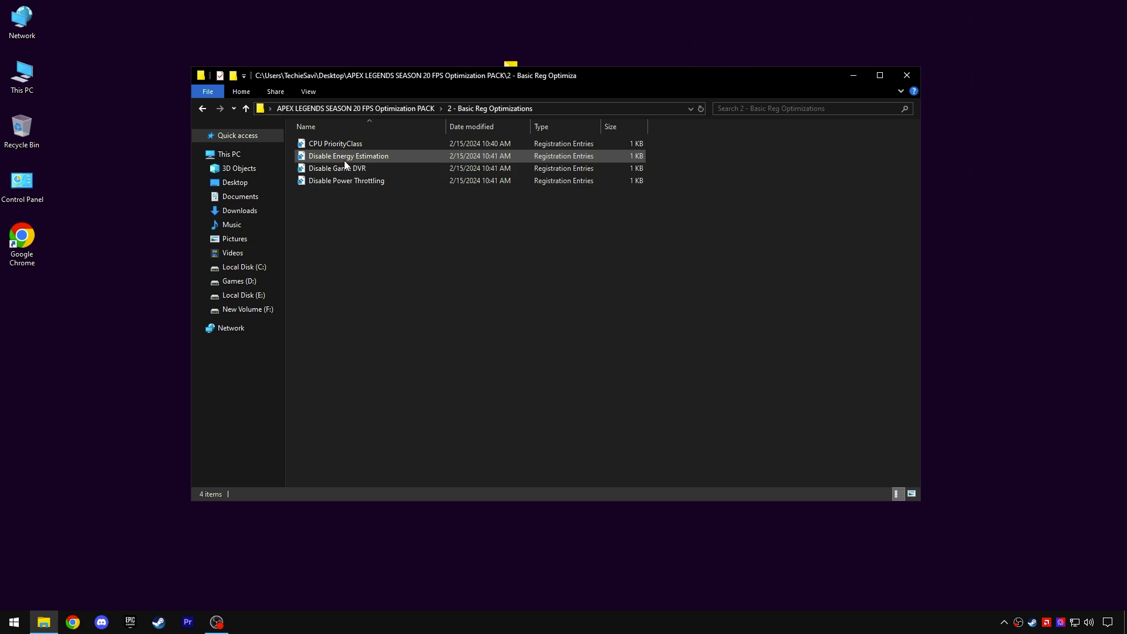
drag(356, 211, 405, 144)
click(400, 228)
click(329, 144)
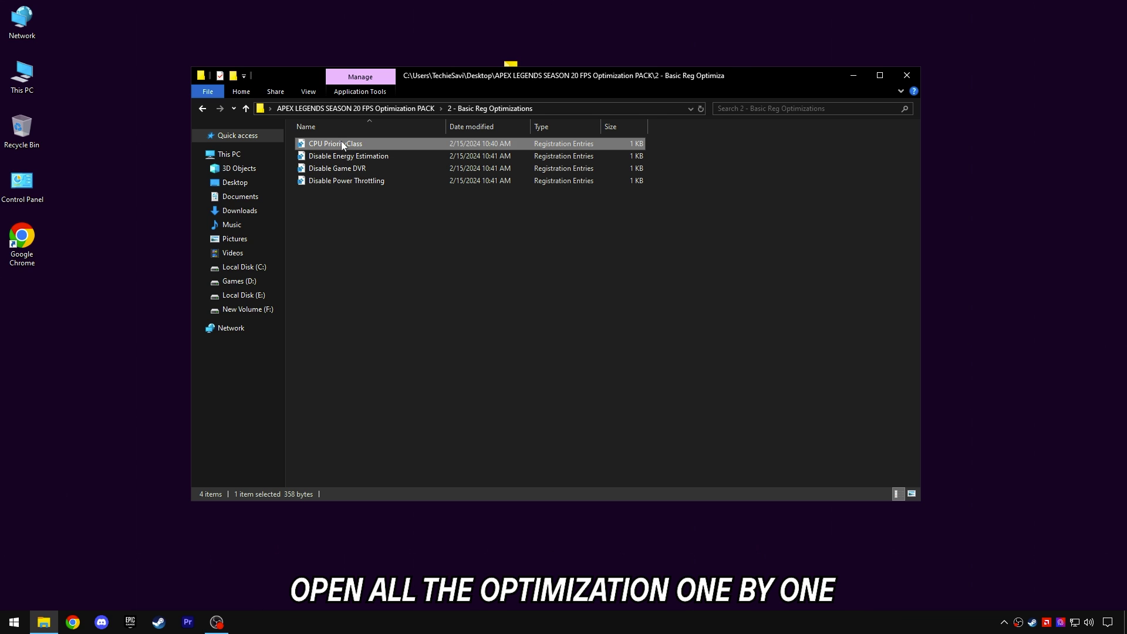
right_click(341, 142)
click(370, 151)
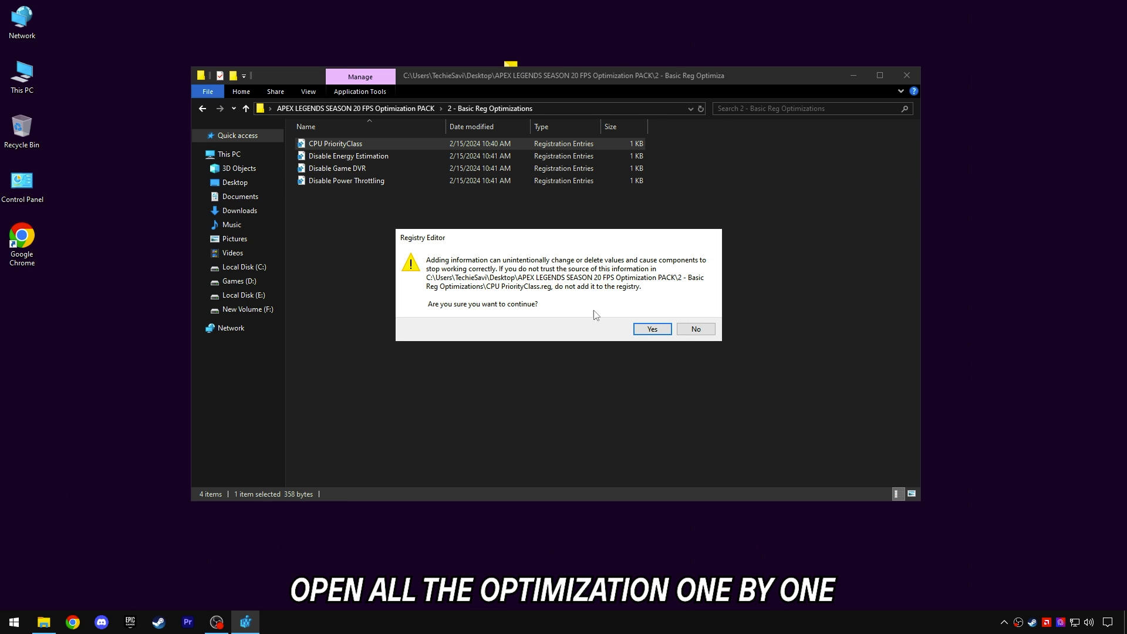
click(651, 329)
click(680, 325)
Merge the Disable Energy Estimation file into the registry and dismiss the confirmation
right_click(346, 158)
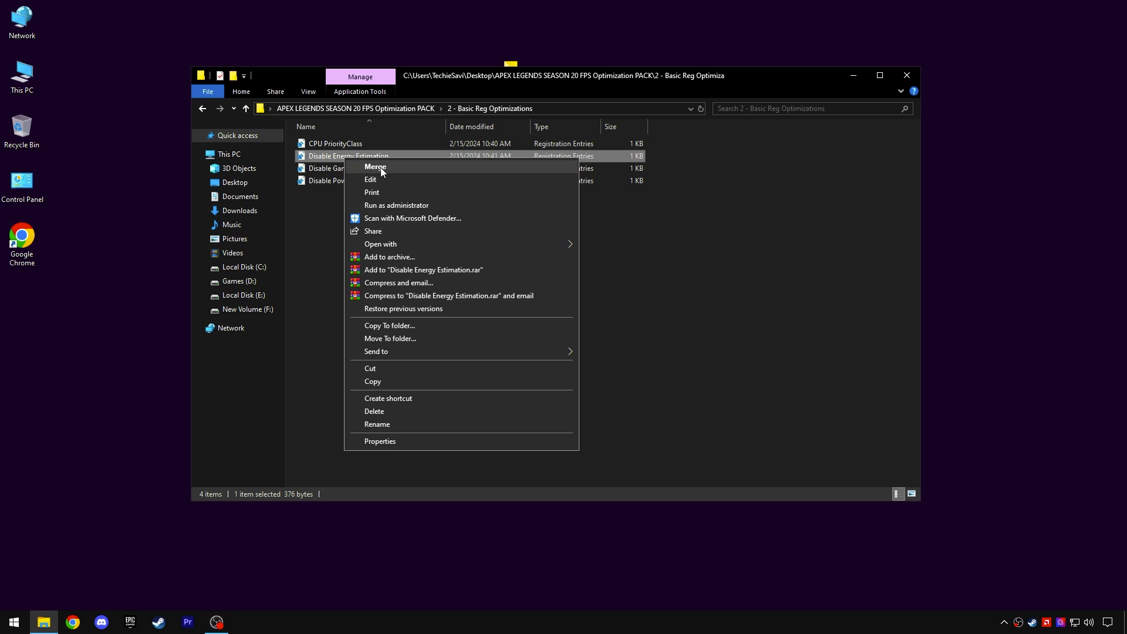
click(381, 167)
click(652, 328)
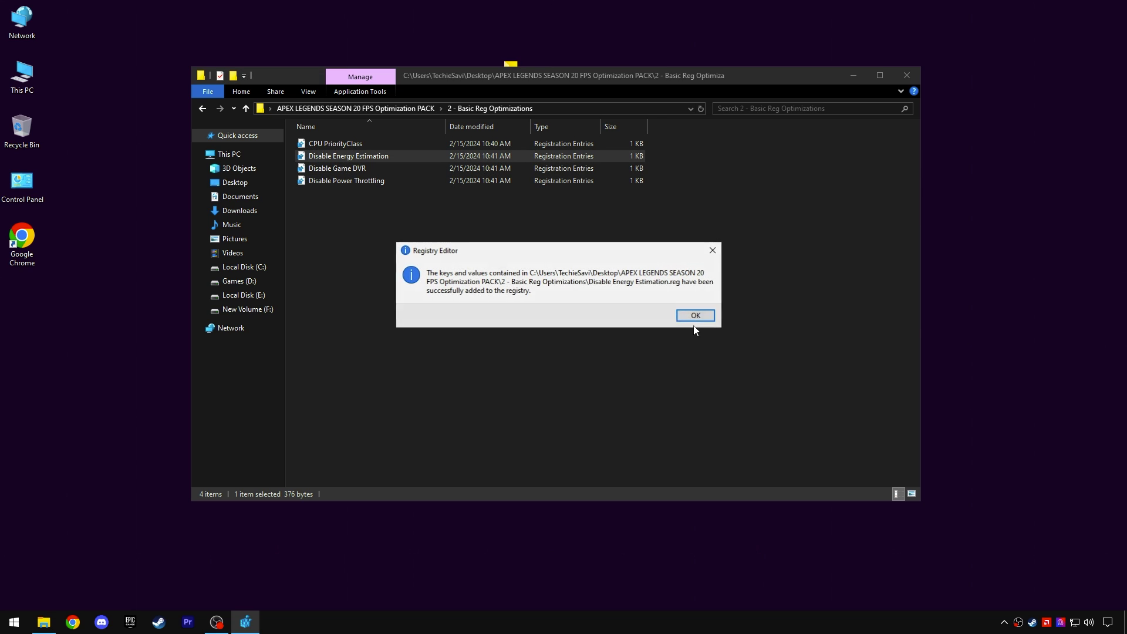
click(699, 315)
Merge the Disable Game DVR file into the registry and dismiss the confirmation
click(337, 169)
right_click(337, 170)
click(367, 179)
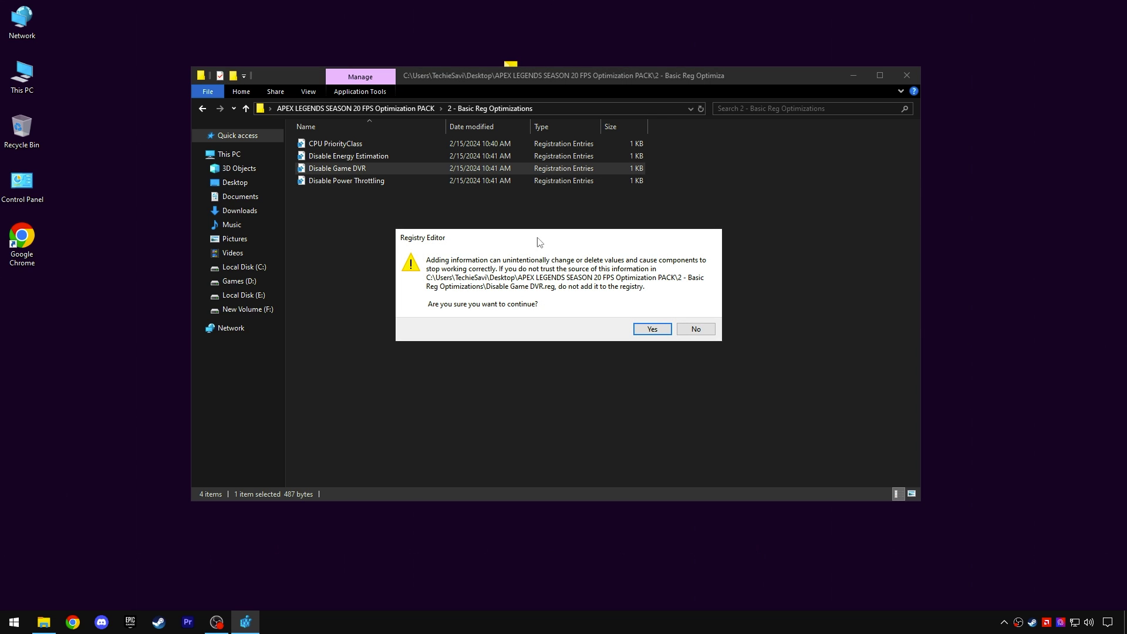
click(652, 329)
click(700, 315)
Merge the Disable Power Throttling file into the registry and dismiss the confirmation
click(352, 181)
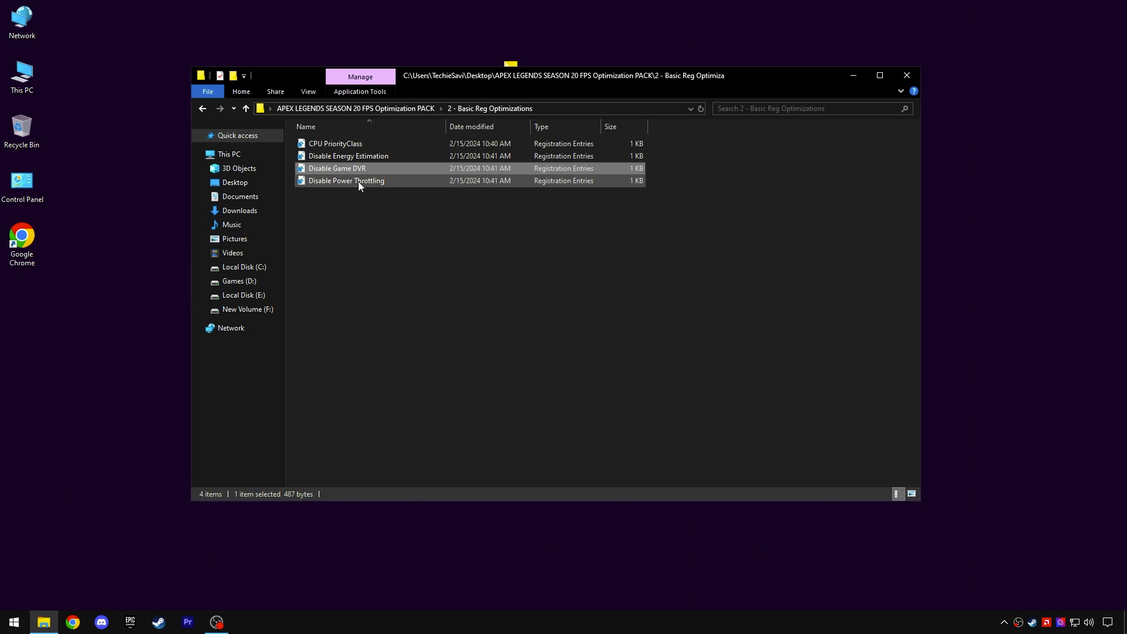
right_click(334, 179)
click(360, 186)
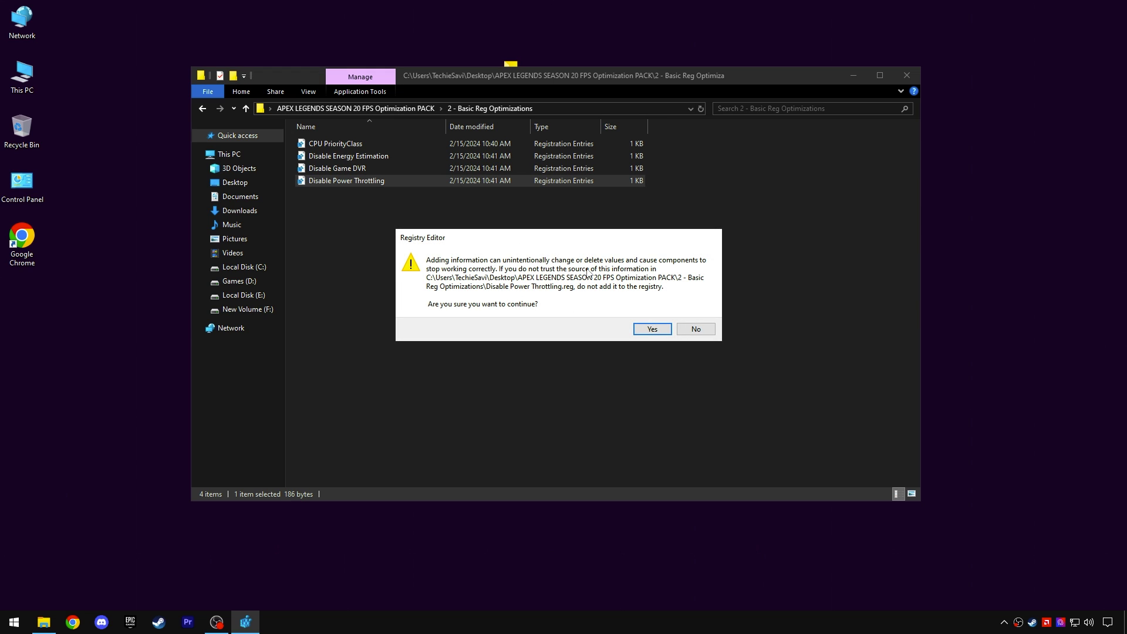
click(652, 328)
click(697, 316)
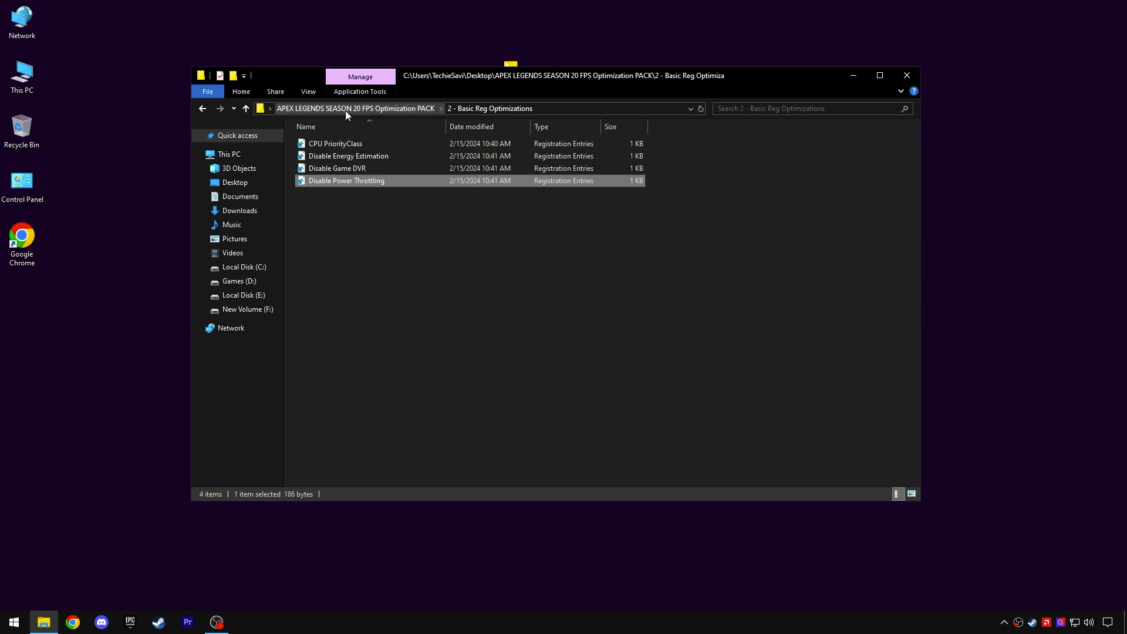
Run the FSE and Game Bar off batch file from the pack's 3 - CMD Tweaks folder and close its console window
click(344, 109)
double_click(334, 170)
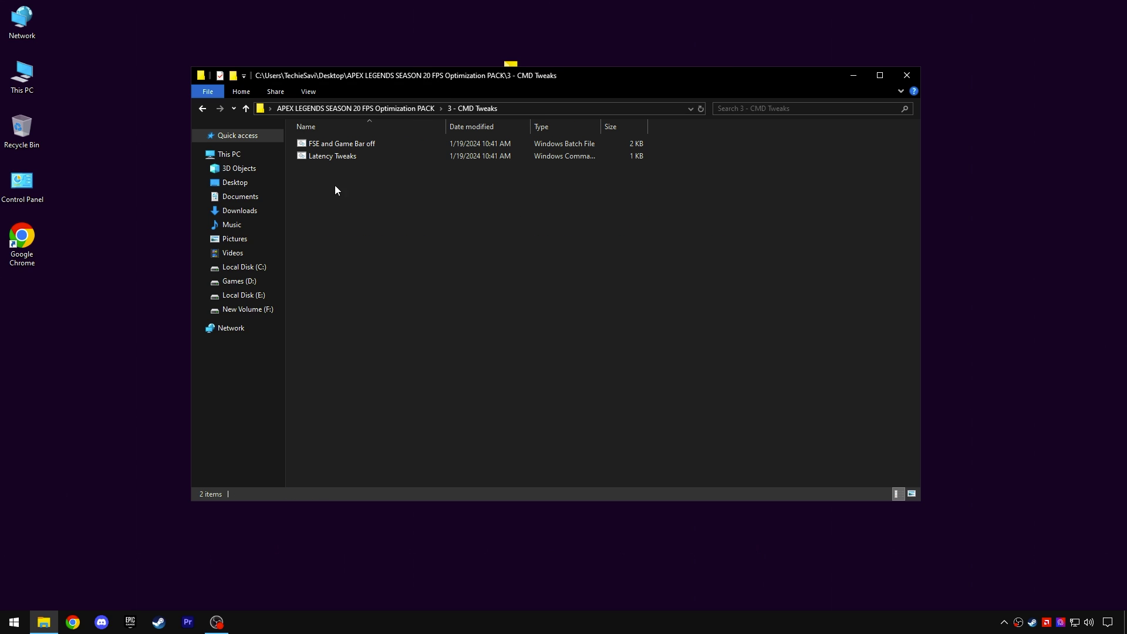
click(333, 145)
key(Return)
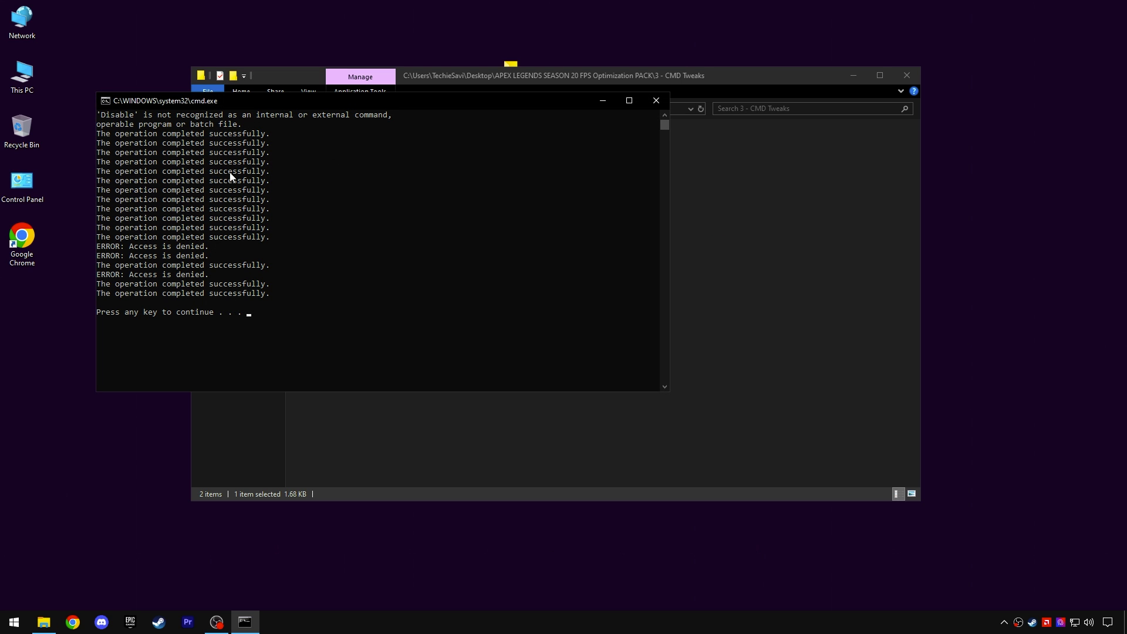
click(656, 101)
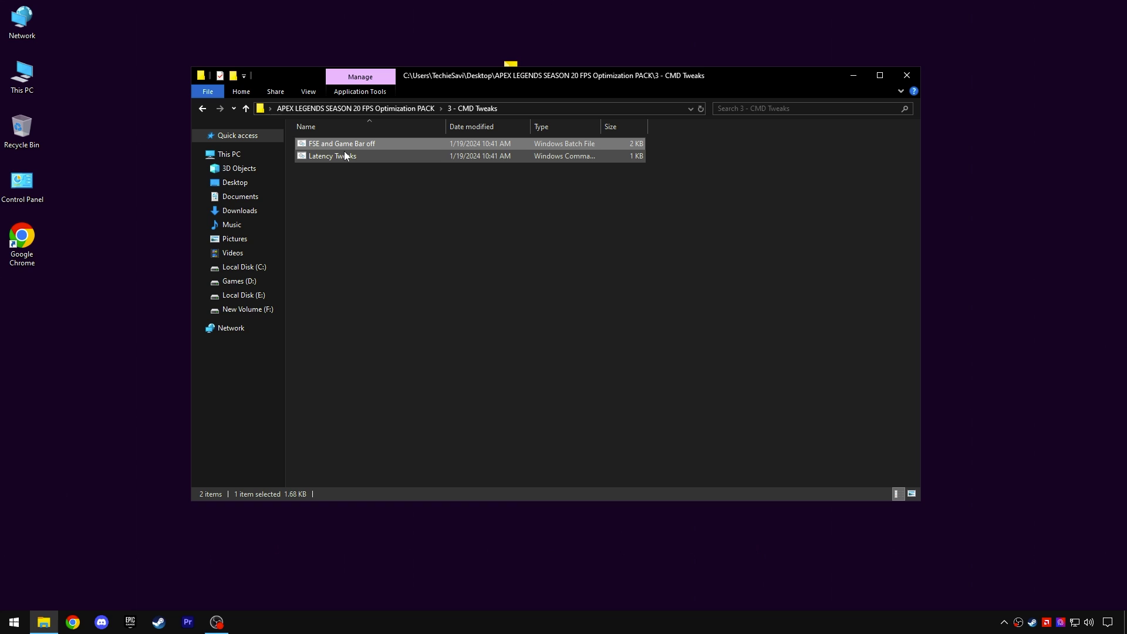
Run the Latency Tweaks command script and close its console window
right_click(327, 157)
click(356, 167)
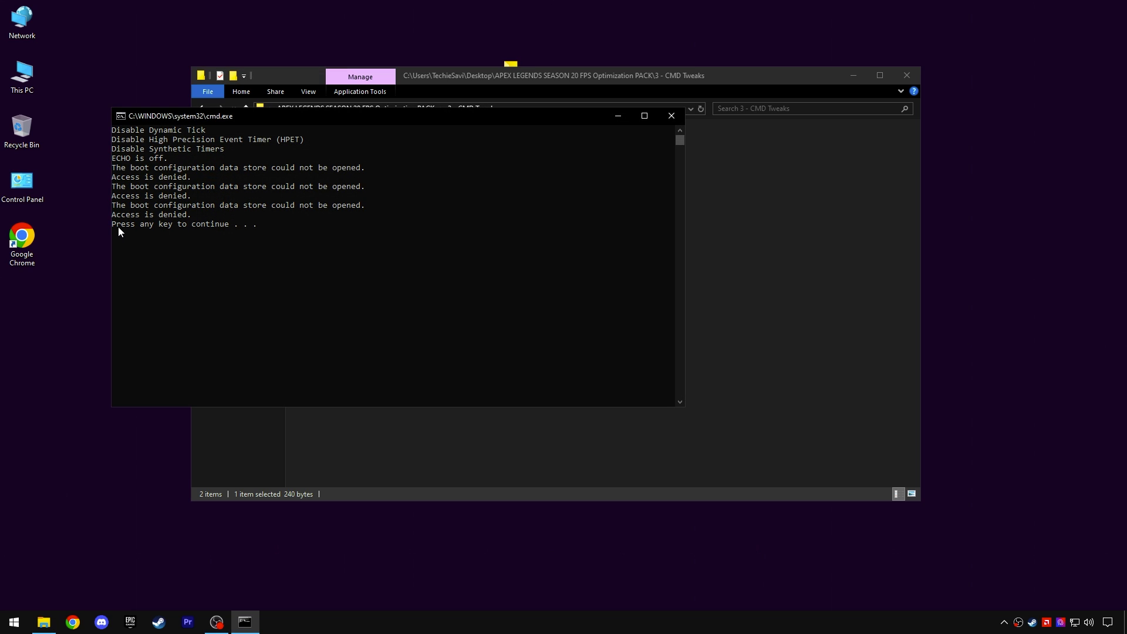
drag(118, 226, 235, 226)
click(235, 226)
click(671, 122)
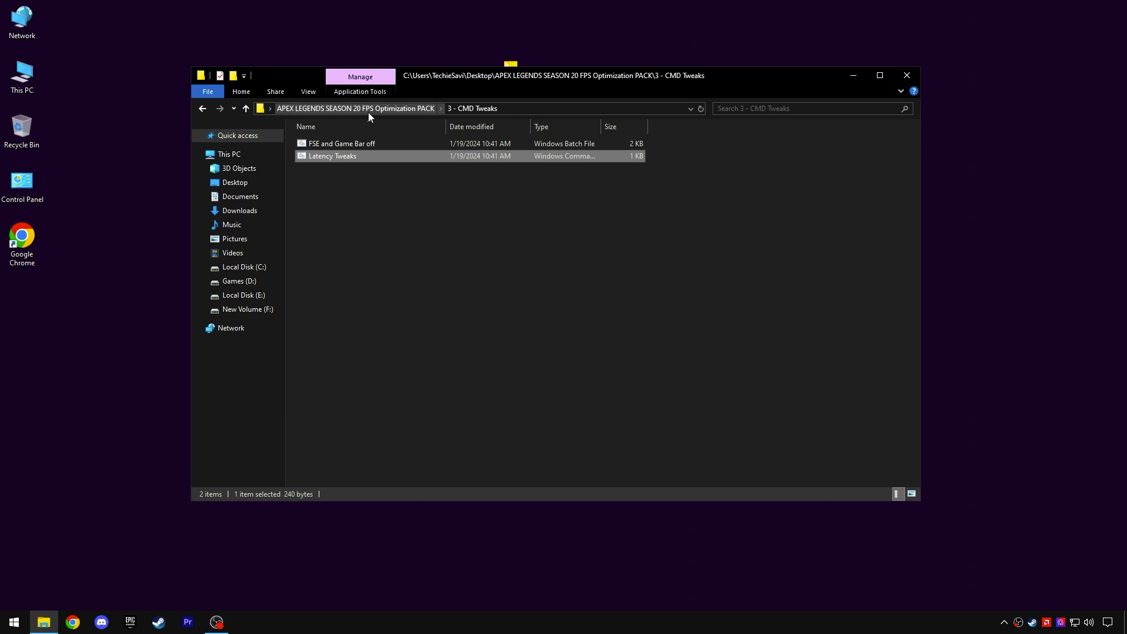
Open the pack's 4 - RAM Tweaks folder and check the total installed memory in Task Manager
click(368, 109)
double_click(350, 181)
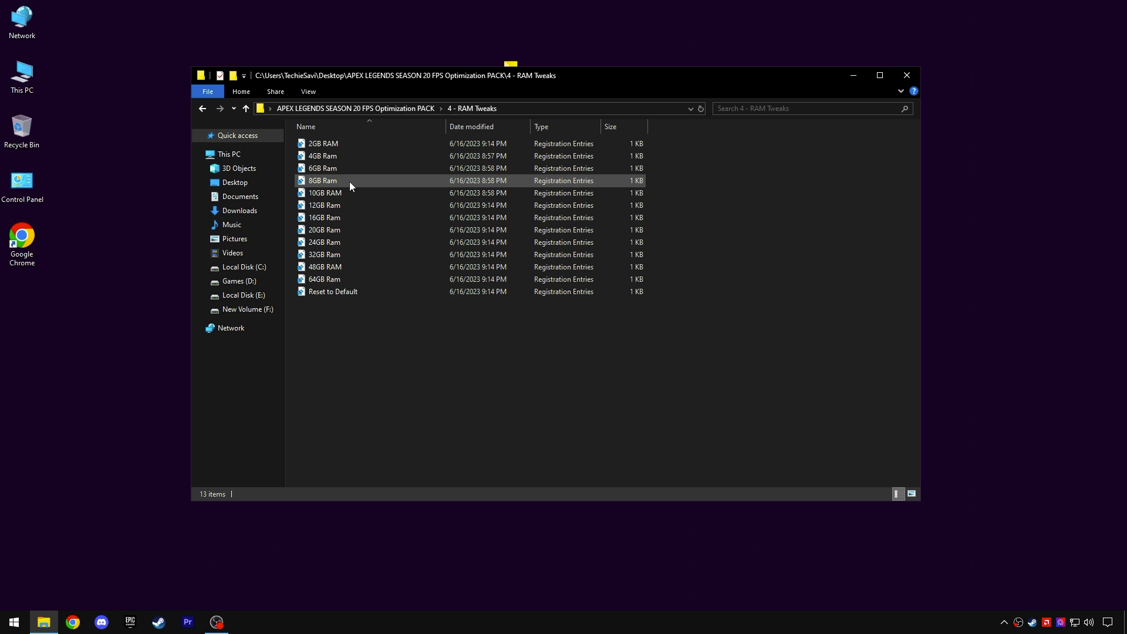
right_click(14, 621)
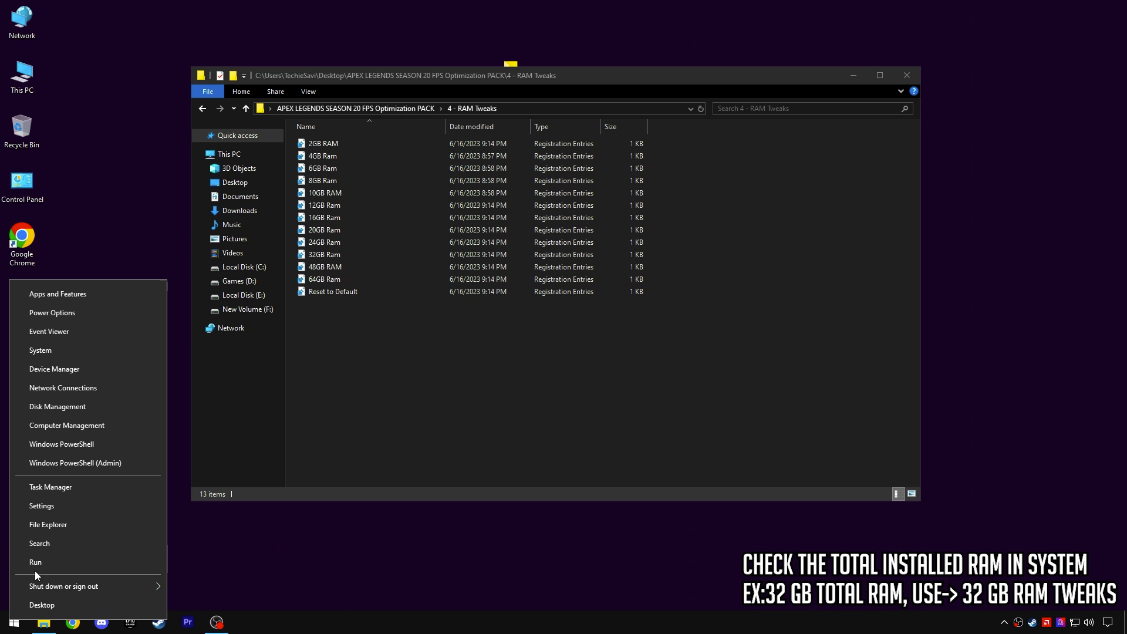
click(59, 487)
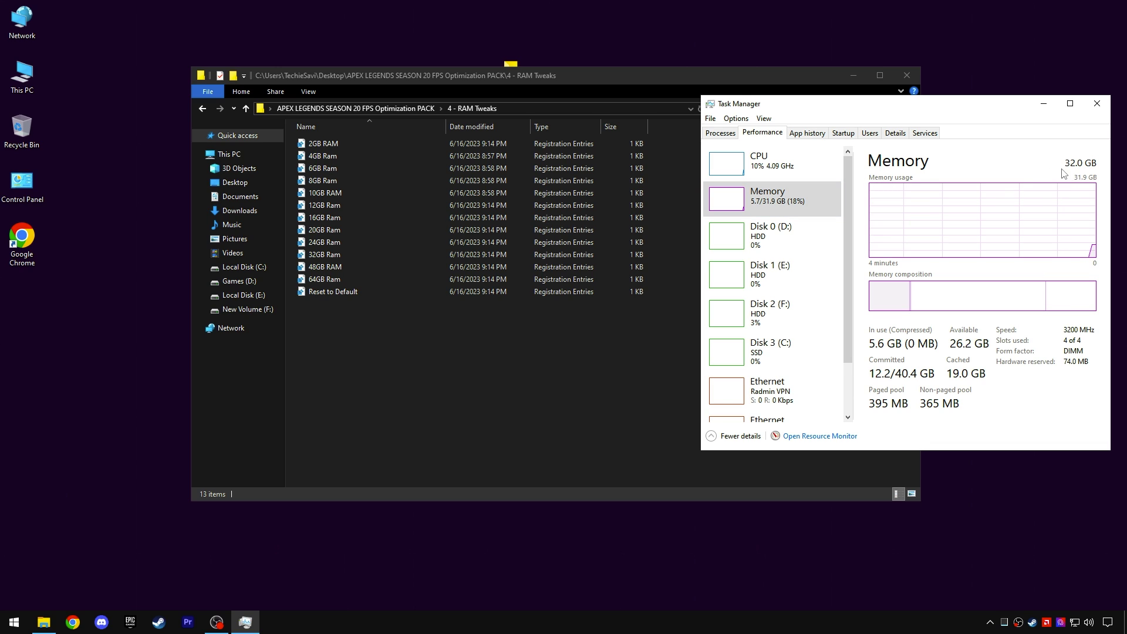
Merge the 32GB Ram file from the RAM Tweaks folder into the registry and dismiss the confirmation
right_click(327, 254)
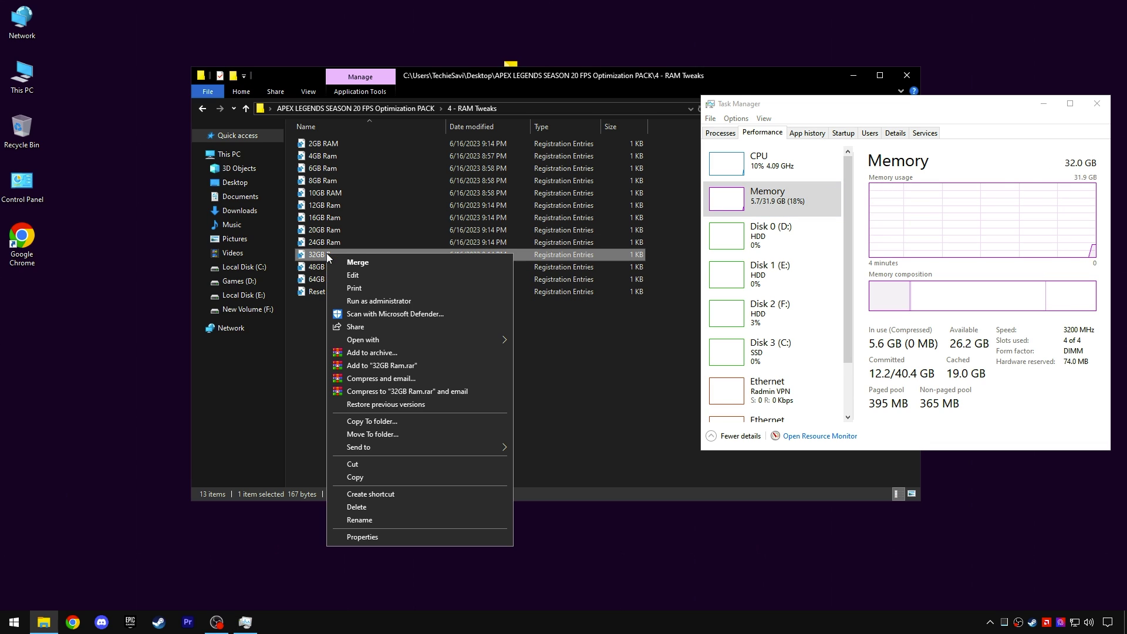
click(357, 265)
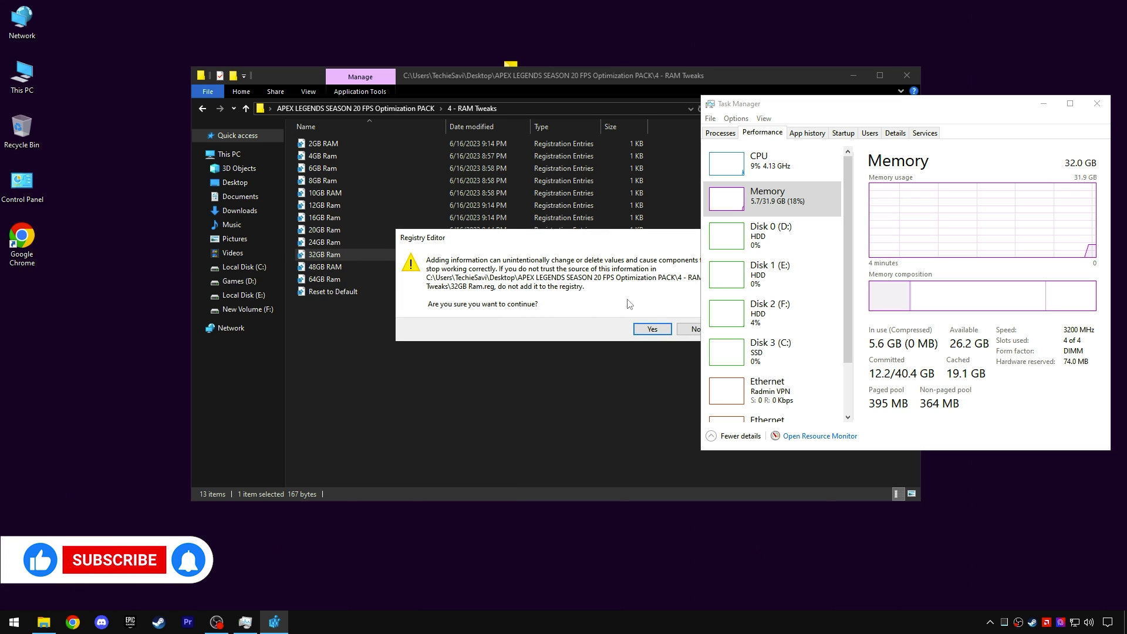
click(648, 328)
click(692, 315)
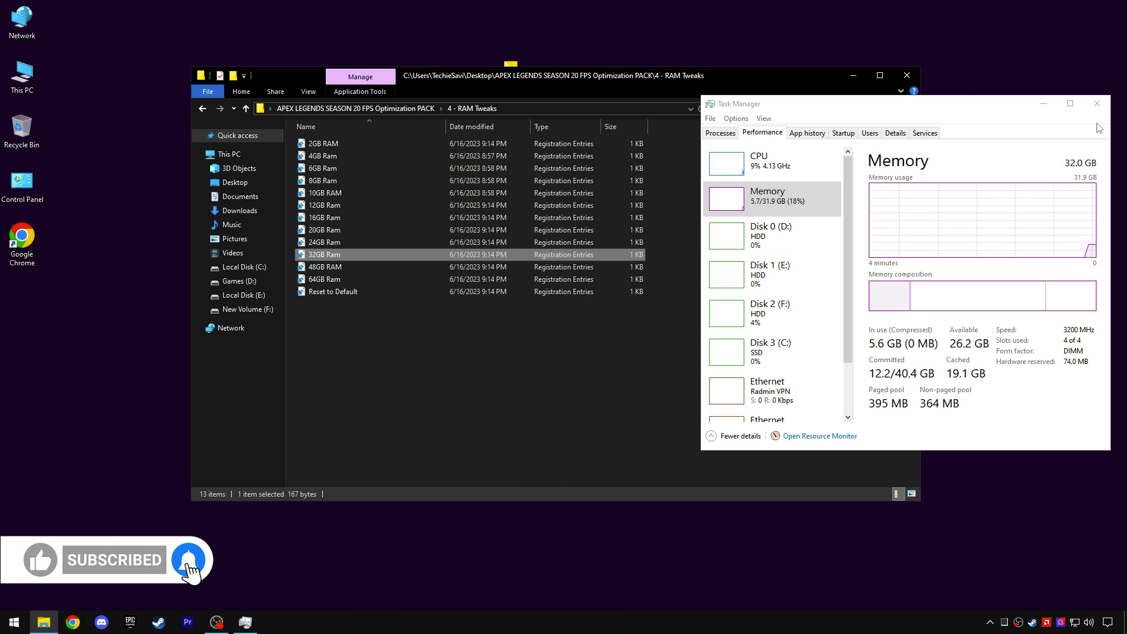
Close Task Manager, run the Delete Temporary Files script from the pack's 5 - Cleanup folder and close its console window
click(1097, 105)
click(376, 109)
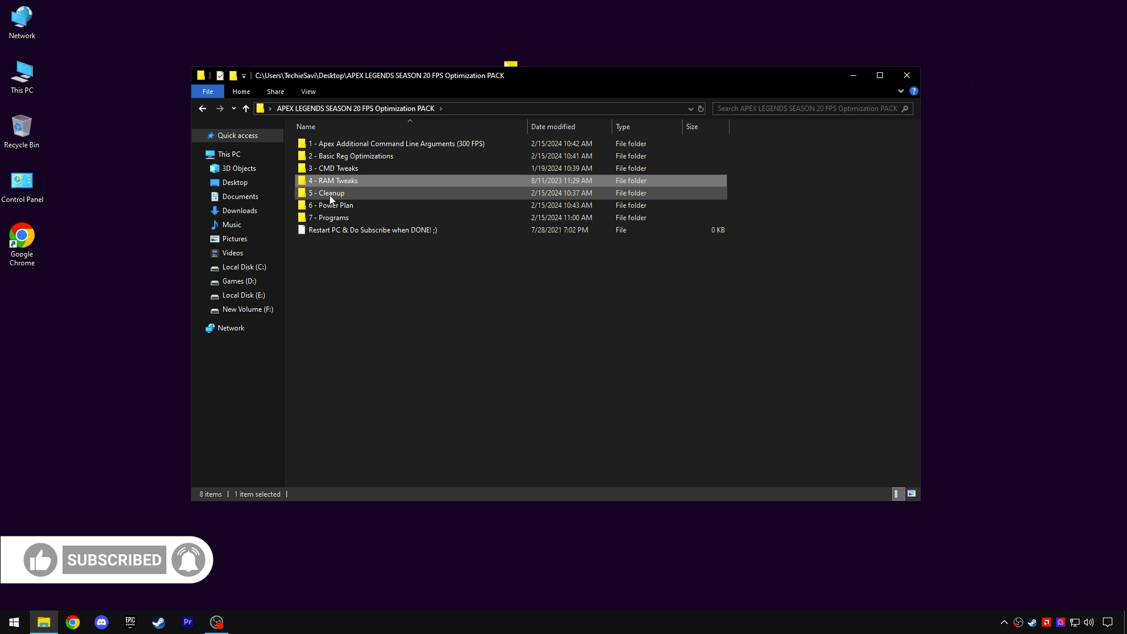
double_click(347, 193)
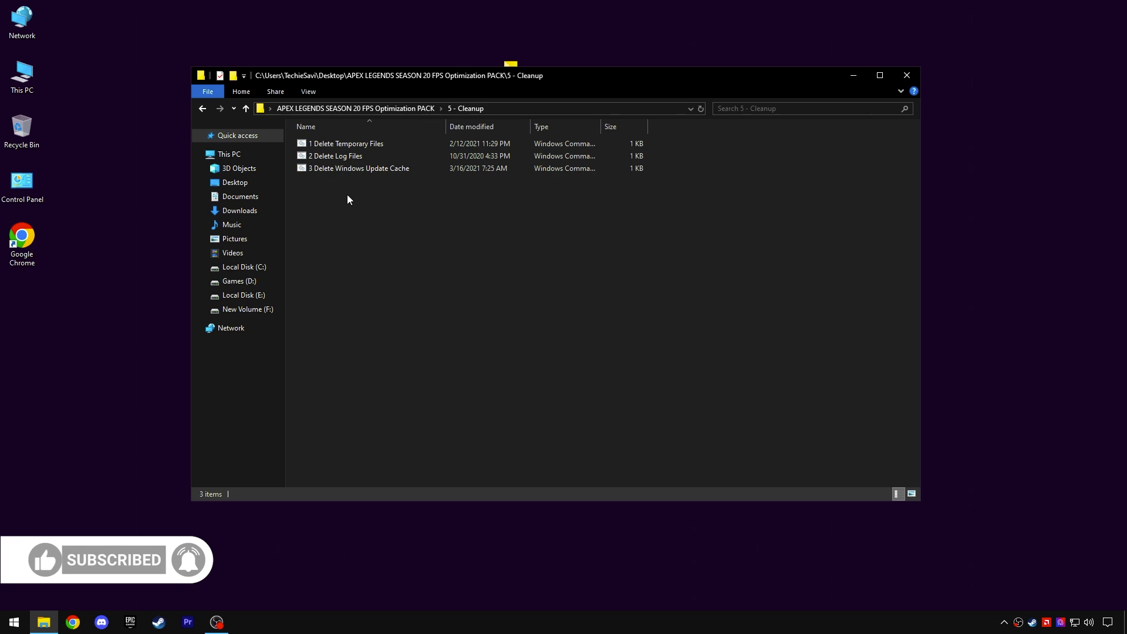
double_click(337, 144)
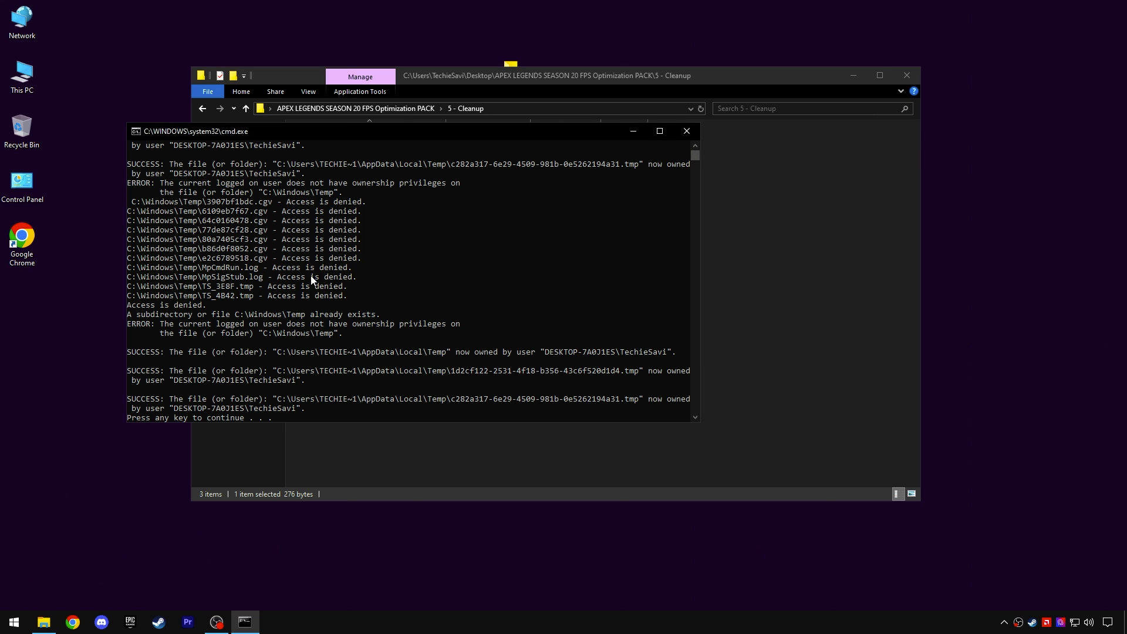
click(687, 131)
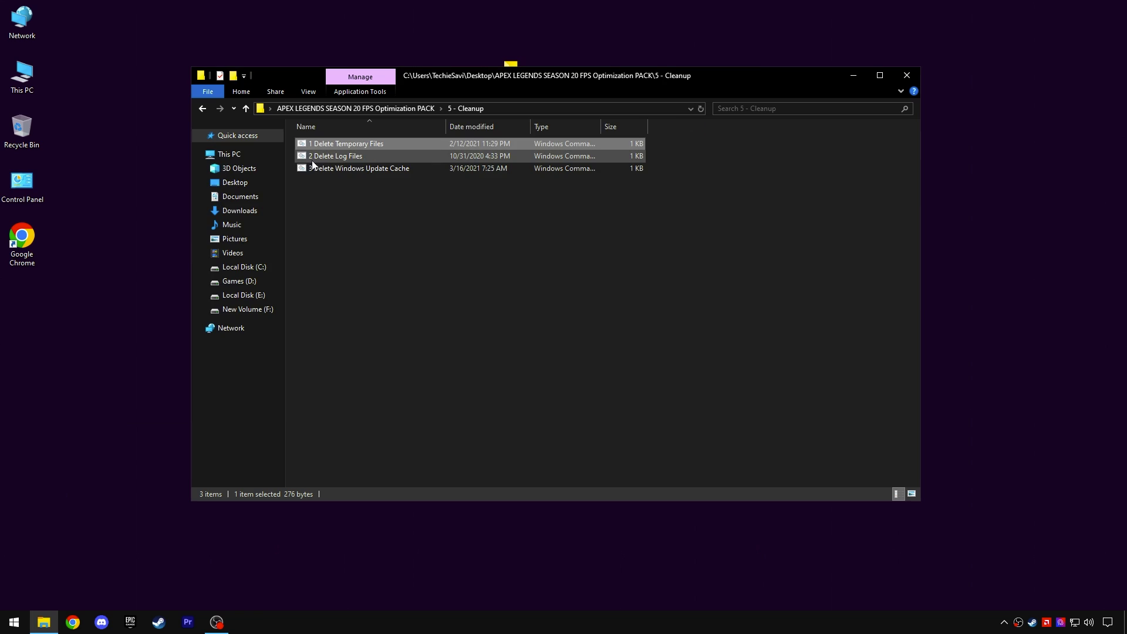
Run the Delete Log Files and Delete Windows Update Cache scripts, closing each console window when it finishes
double_click(328, 156)
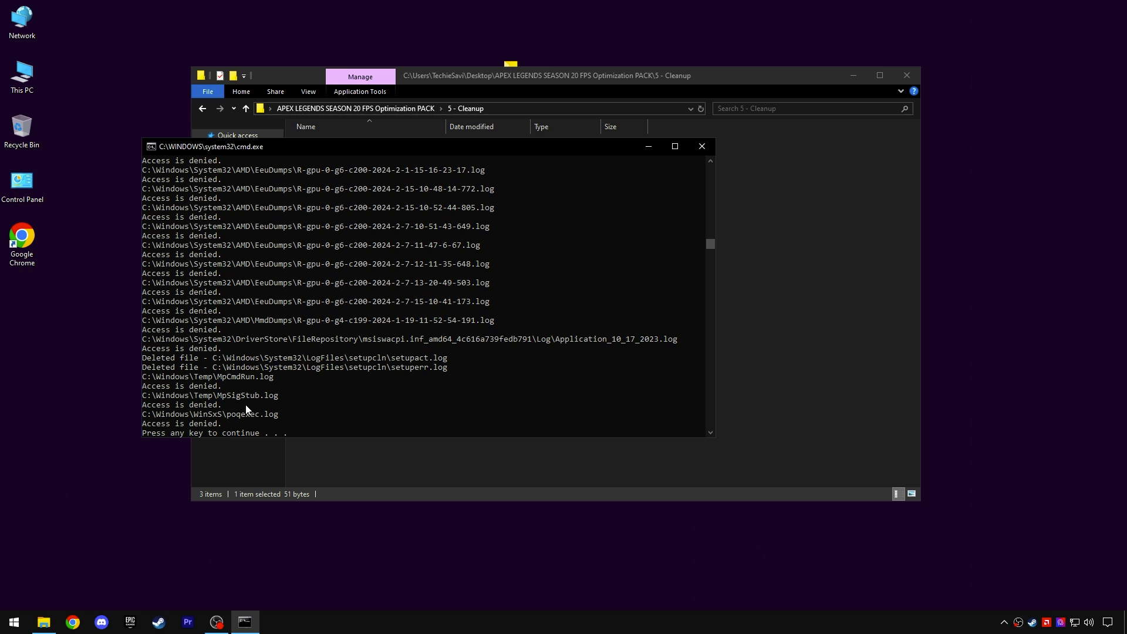
click(699, 149)
double_click(347, 168)
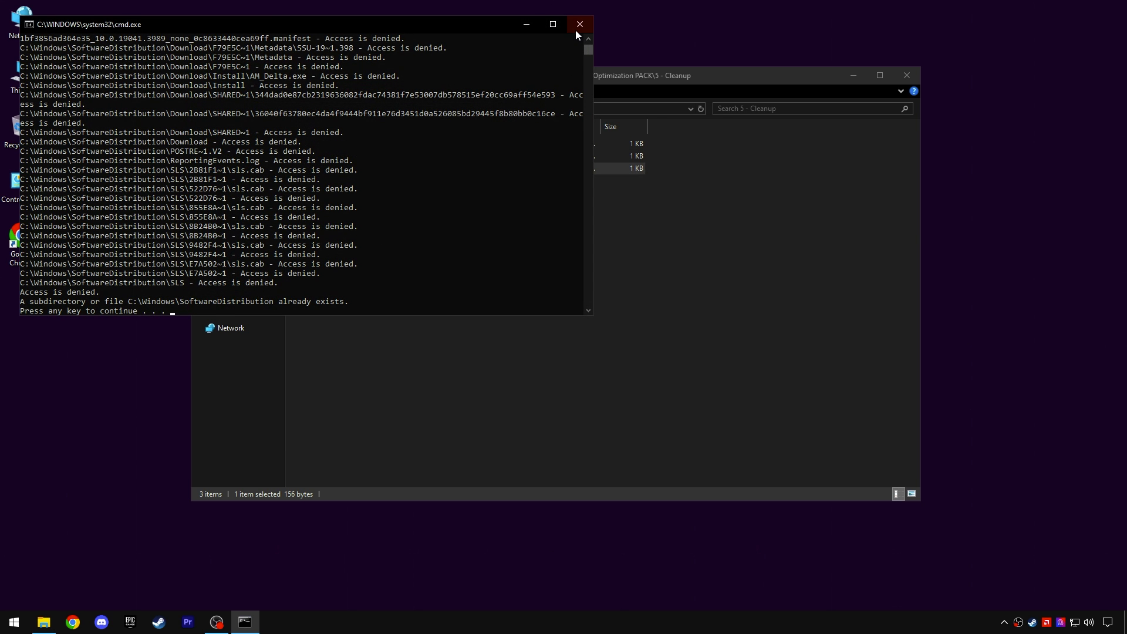
click(576, 29)
Run the power plan import script from the pack's 6 - Power Plan folder as administrator and close its console window
click(374, 103)
click(328, 209)
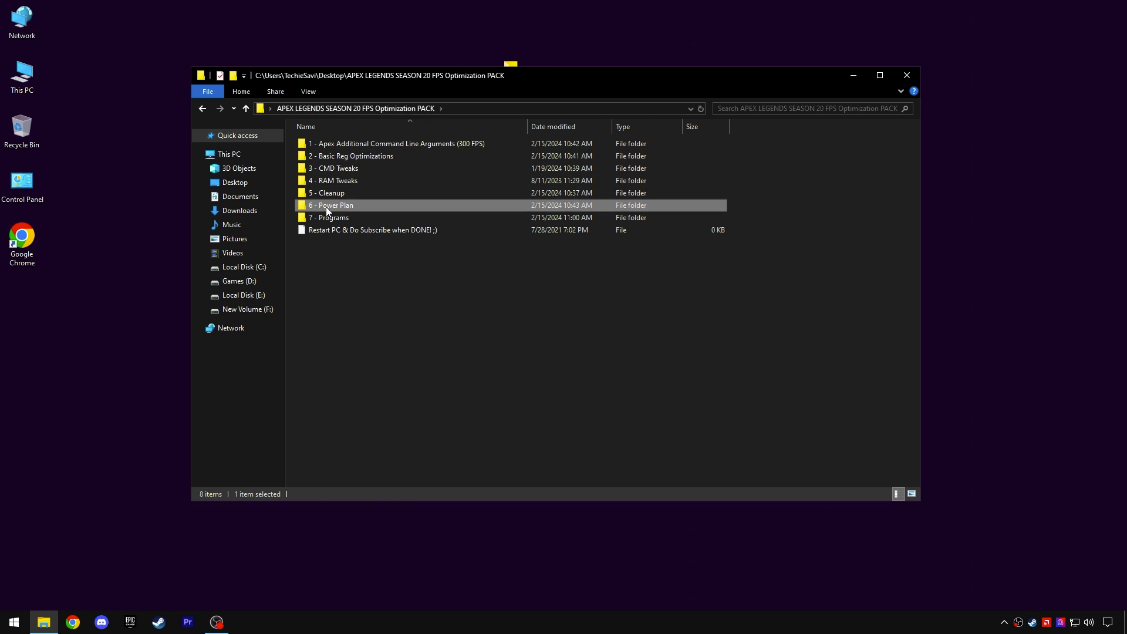
double_click(327, 208)
right_click(358, 142)
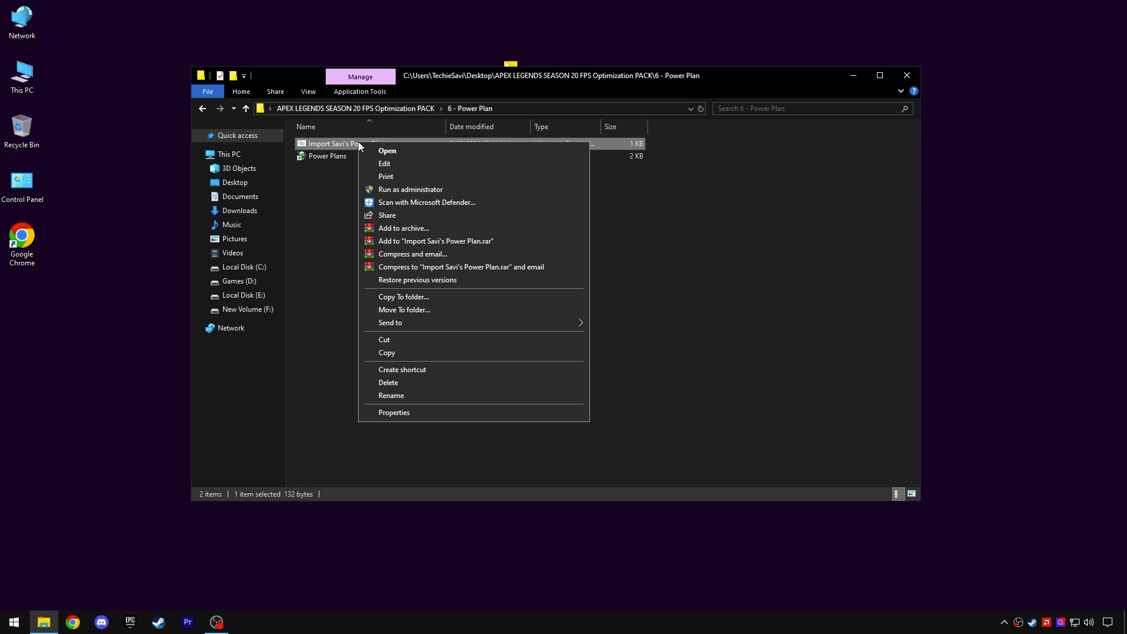
click(398, 189)
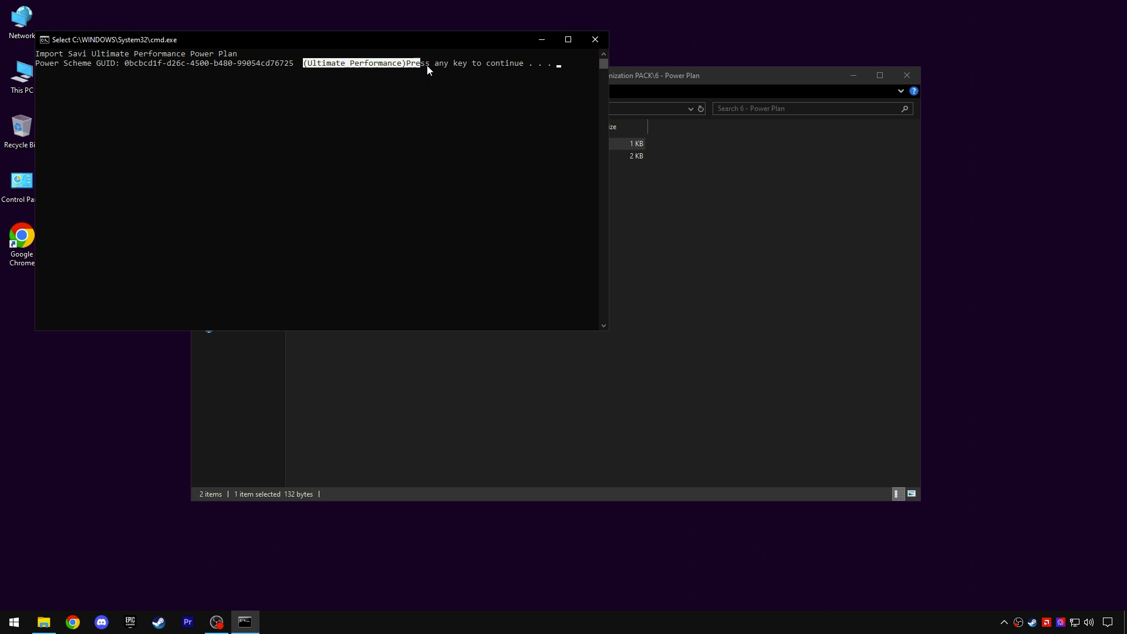
drag(427, 65, 537, 64)
click(597, 39)
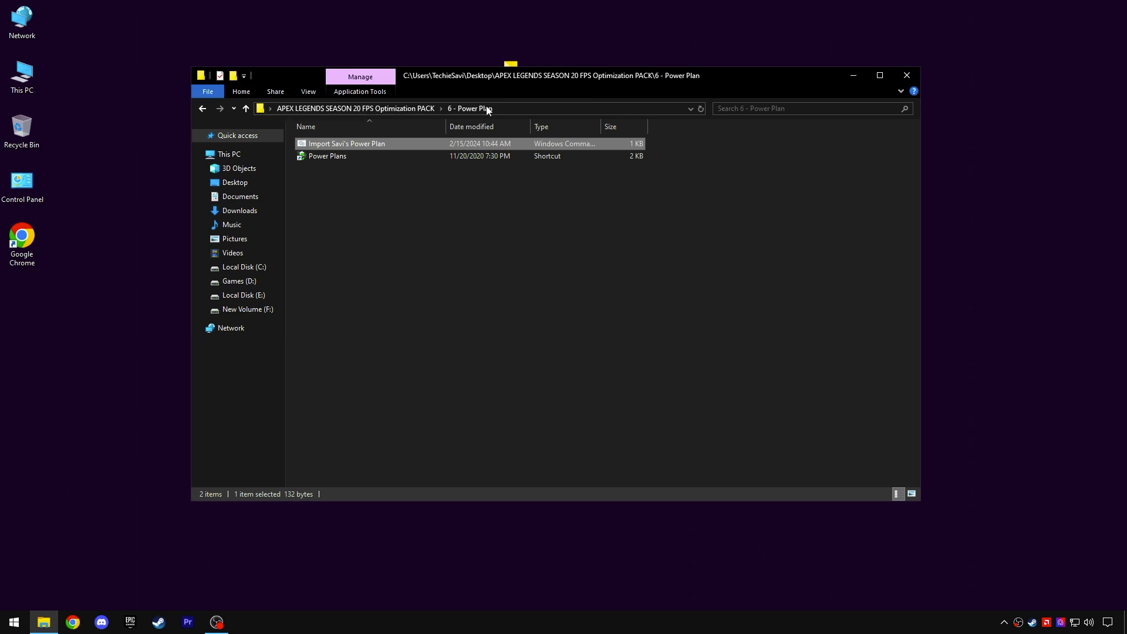
Open the Power Plans shortcut, activate the first Ultimate Performance plan and close Power Options
double_click(339, 157)
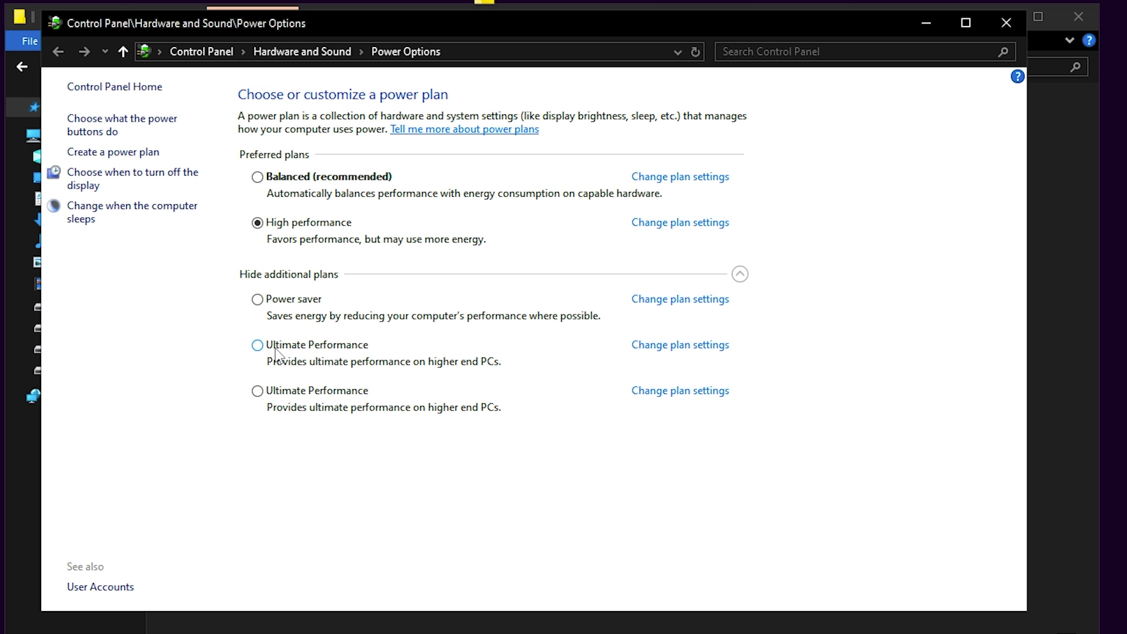
click(257, 349)
click(1006, 22)
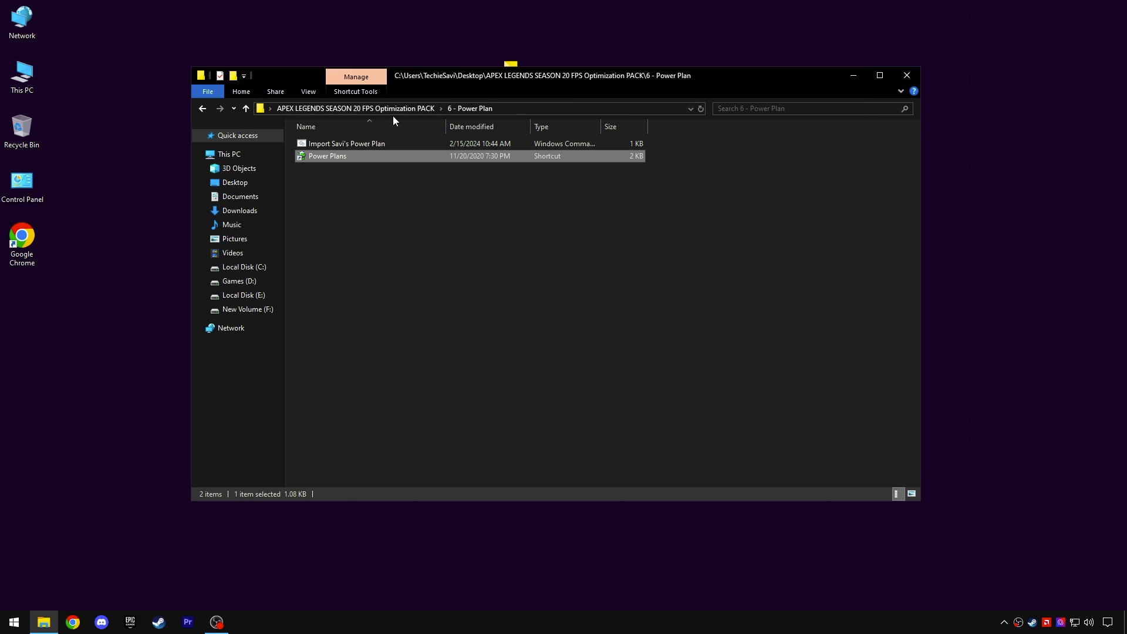
Launch TimerResolution from the pack's 7 - Programs folder, set the timer to its maximum resolution and close the tool
click(296, 71)
double_click(332, 218)
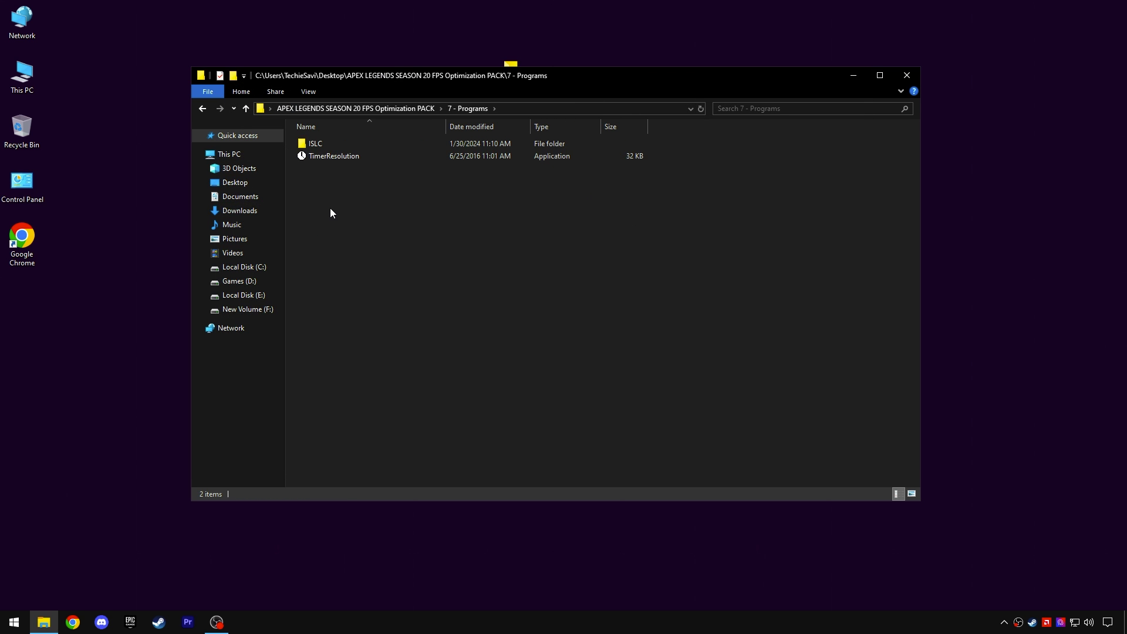
double_click(325, 161)
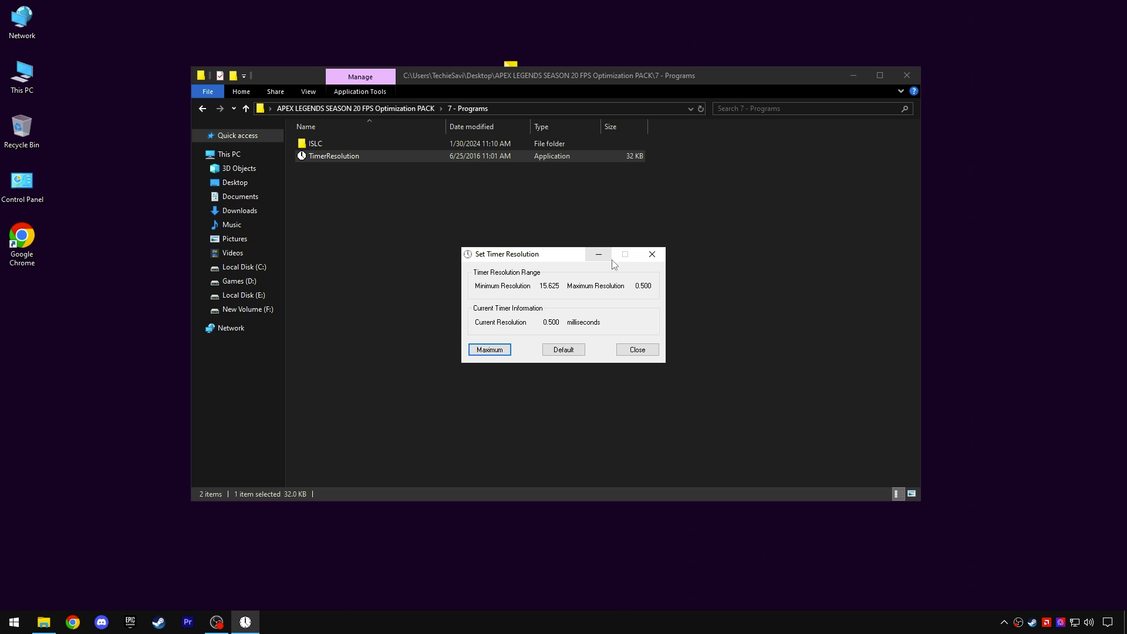
click(650, 254)
Extract the 5 ISLC v1.0.2.2 self-extracting archive from the ISLC folder to the Desktop
double_click(315, 143)
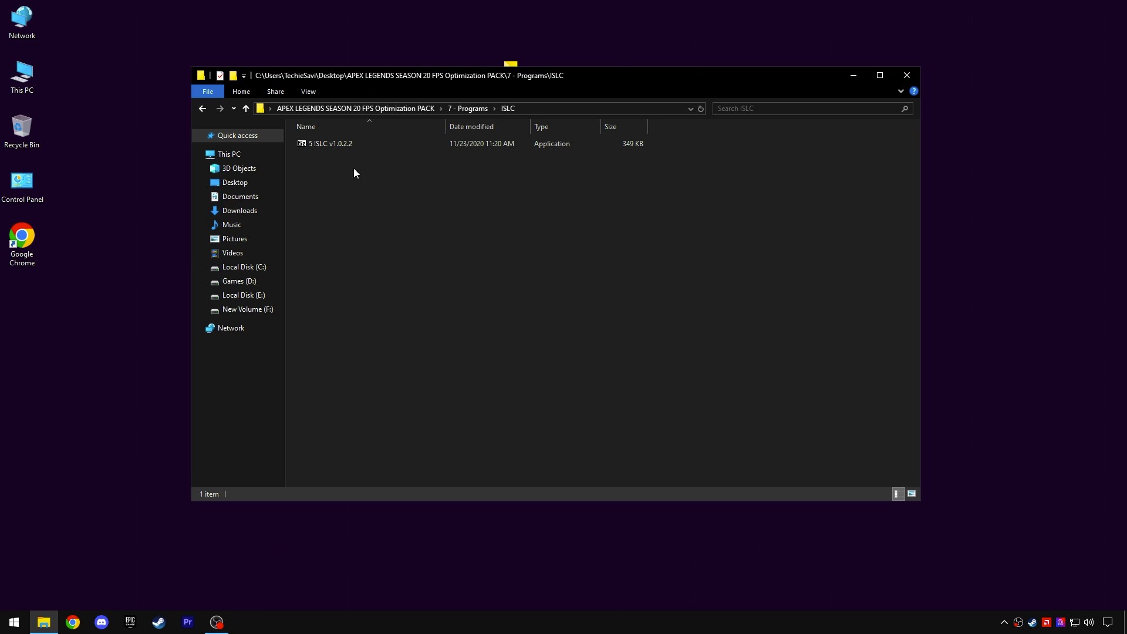
double_click(338, 143)
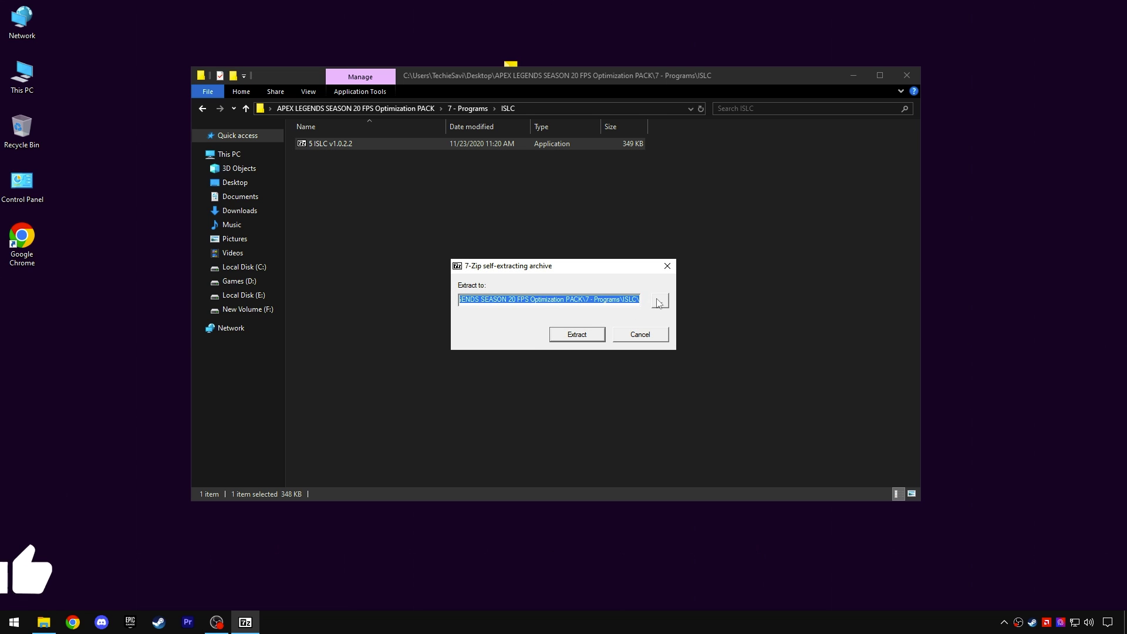
click(659, 301)
click(505, 268)
click(577, 415)
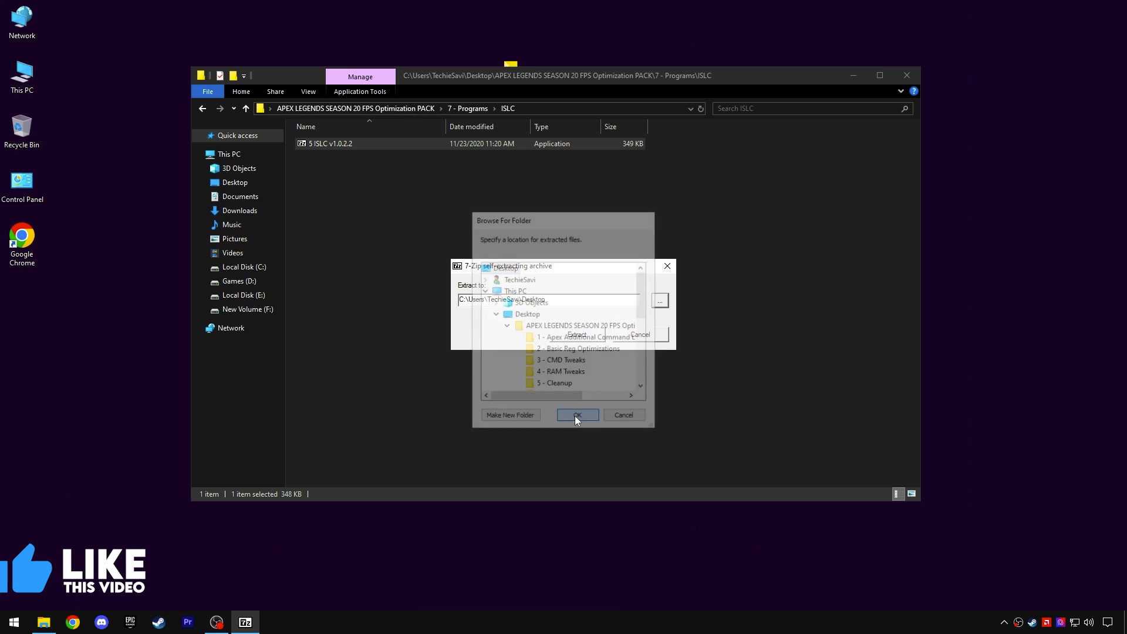
click(583, 335)
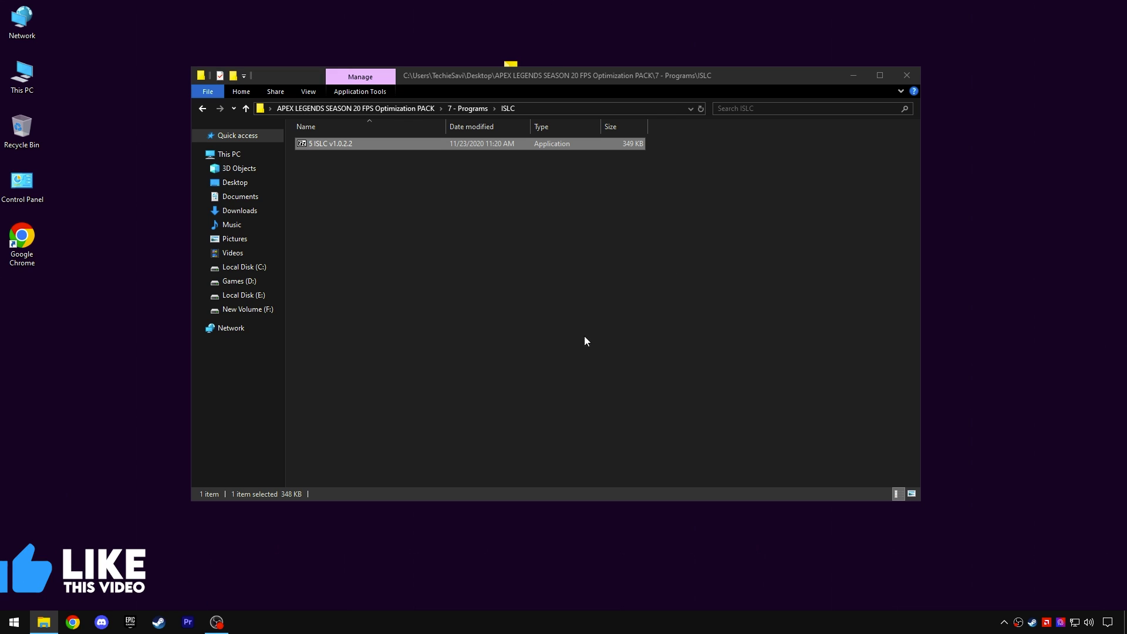
Close the optimization pack folder and move the extracted ISLC v1.0.2.2 folder next to the pack's icons on the desktop
click(410, 112)
drag(405, 252, 514, 141)
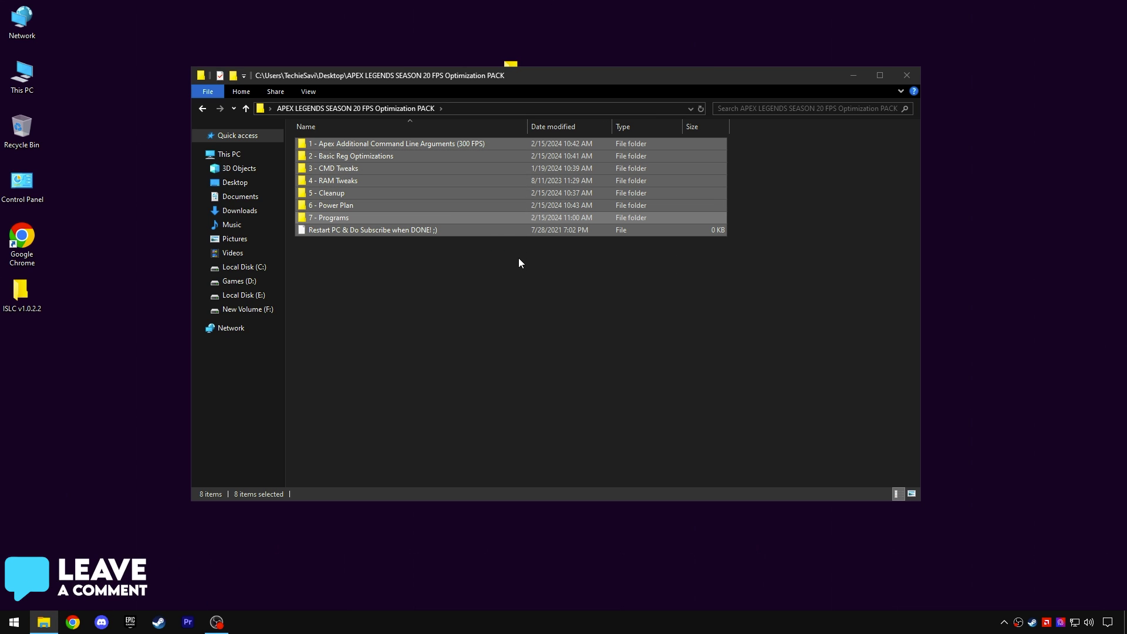
click(519, 263)
click(904, 80)
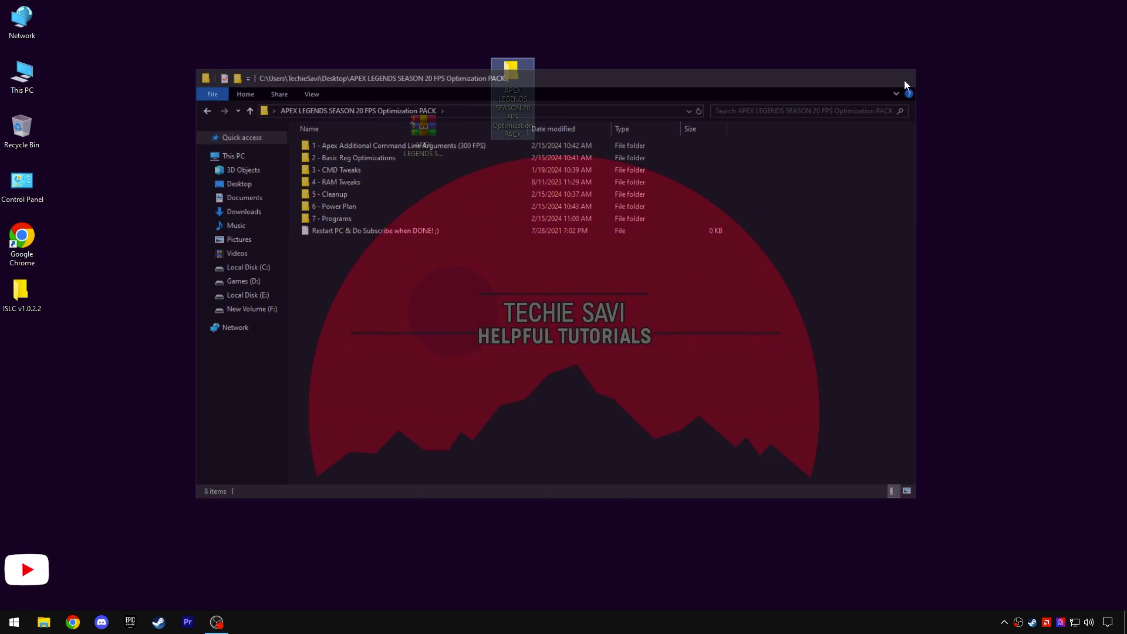
drag(21, 291, 584, 140)
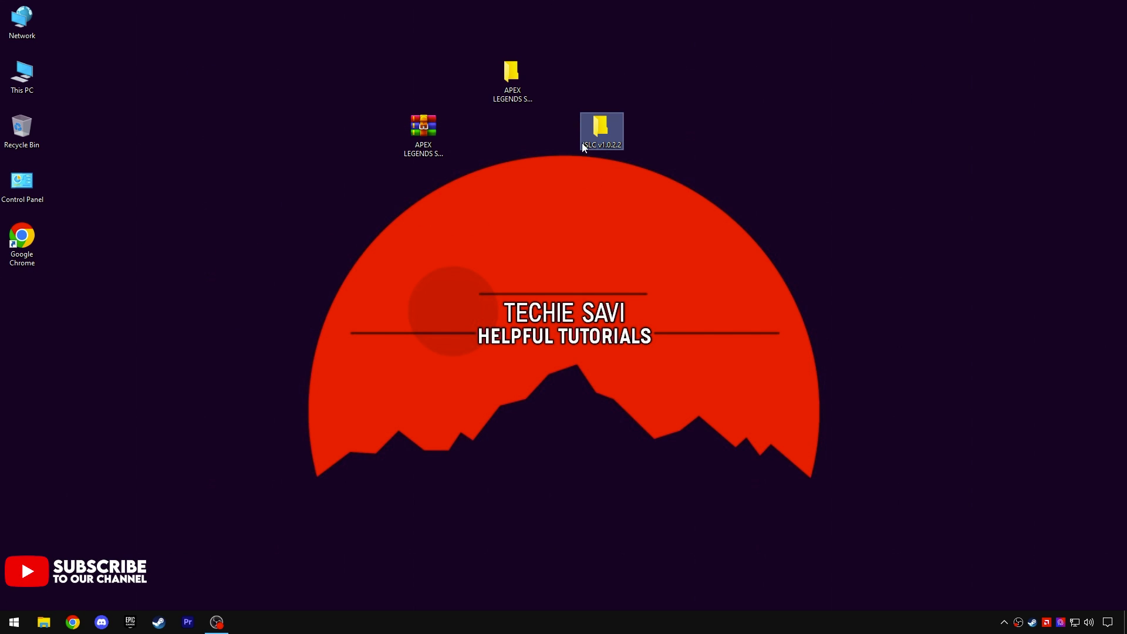
Launch Intelligent standby list cleaner ISLC from the ISLC v1.0.2.2 folder and move its window to the middle of the screen
double_click(598, 136)
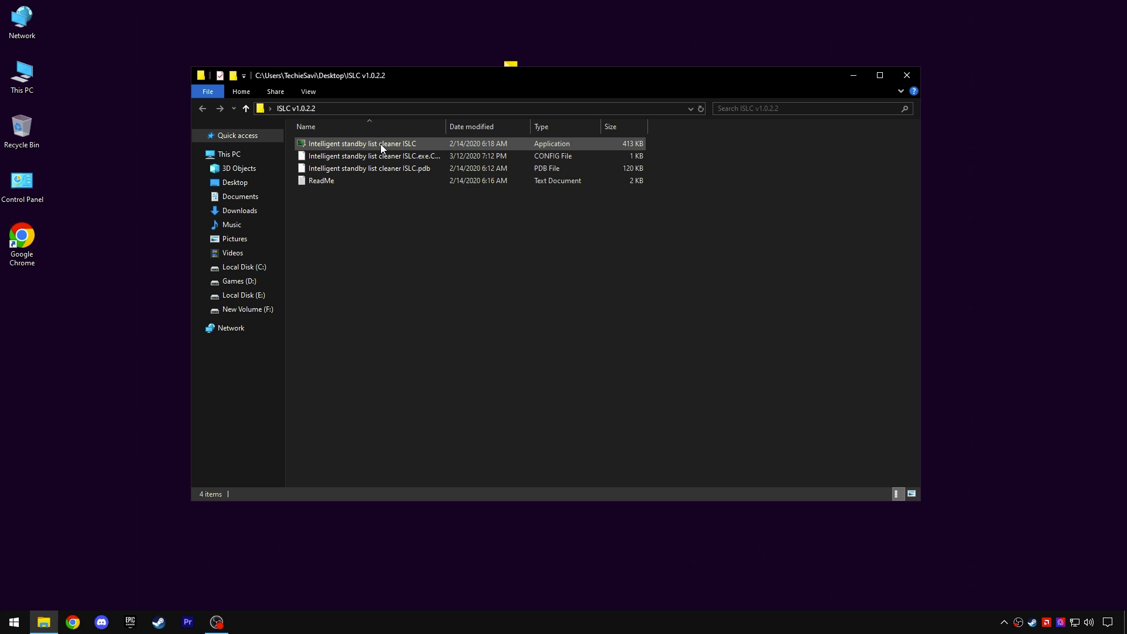
click(405, 146)
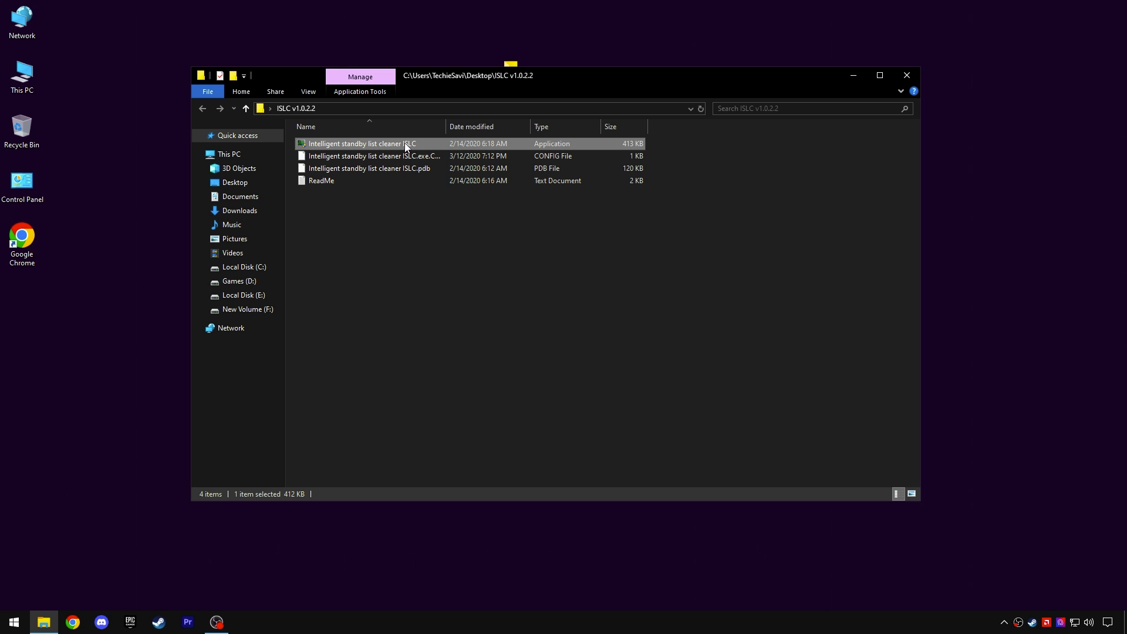
double_click(435, 144)
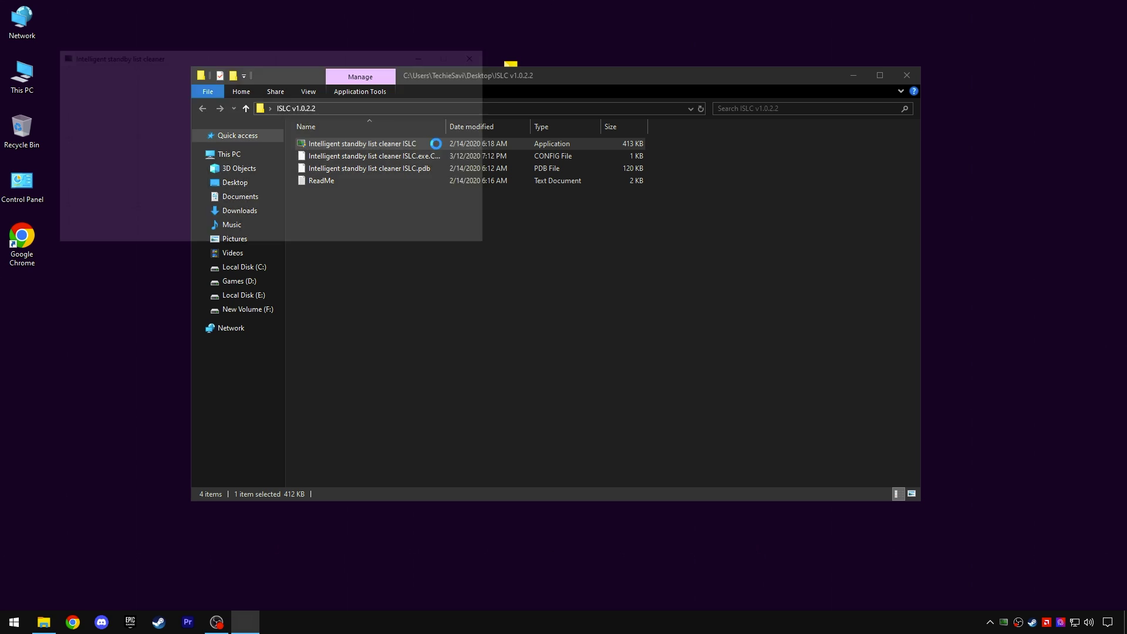
drag(334, 64, 610, 229)
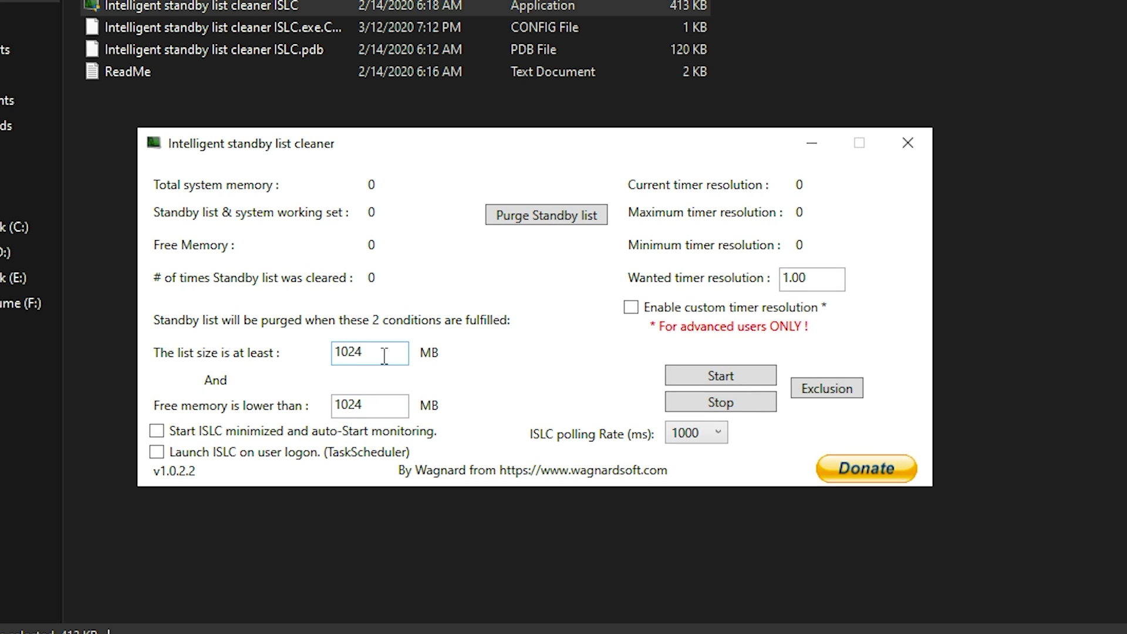
Set the minimum list size to 1024 MB and the free memory threshold to 16000 MB, and enable minimized start with auto-start monitoring
drag(384, 356, 230, 355)
text(1)
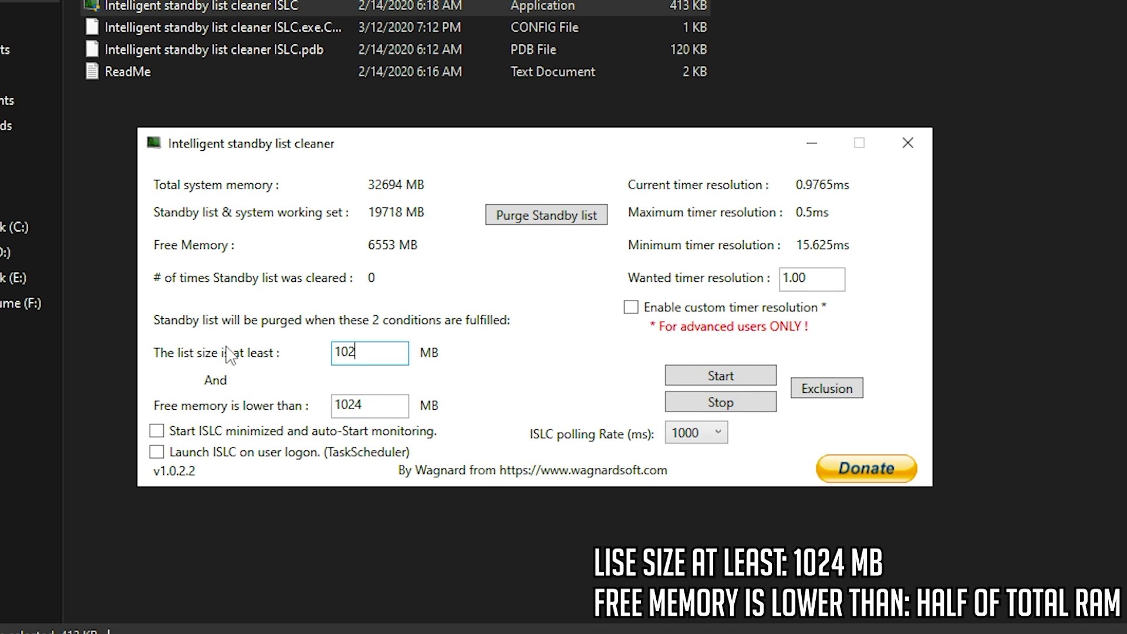
click(207, 437)
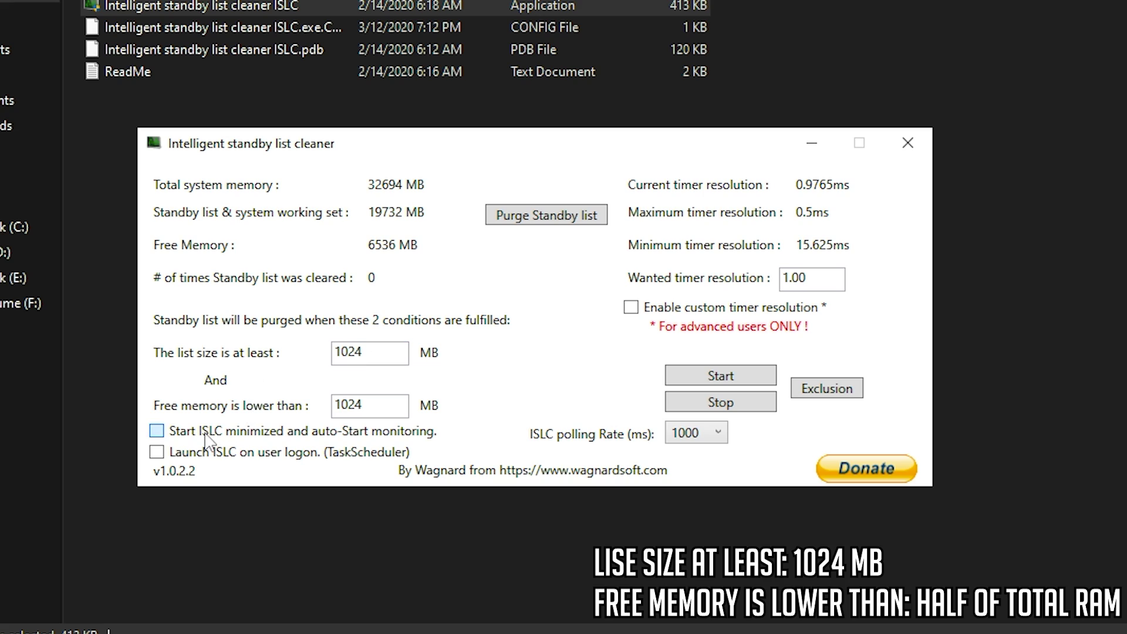
drag(382, 404, 312, 407)
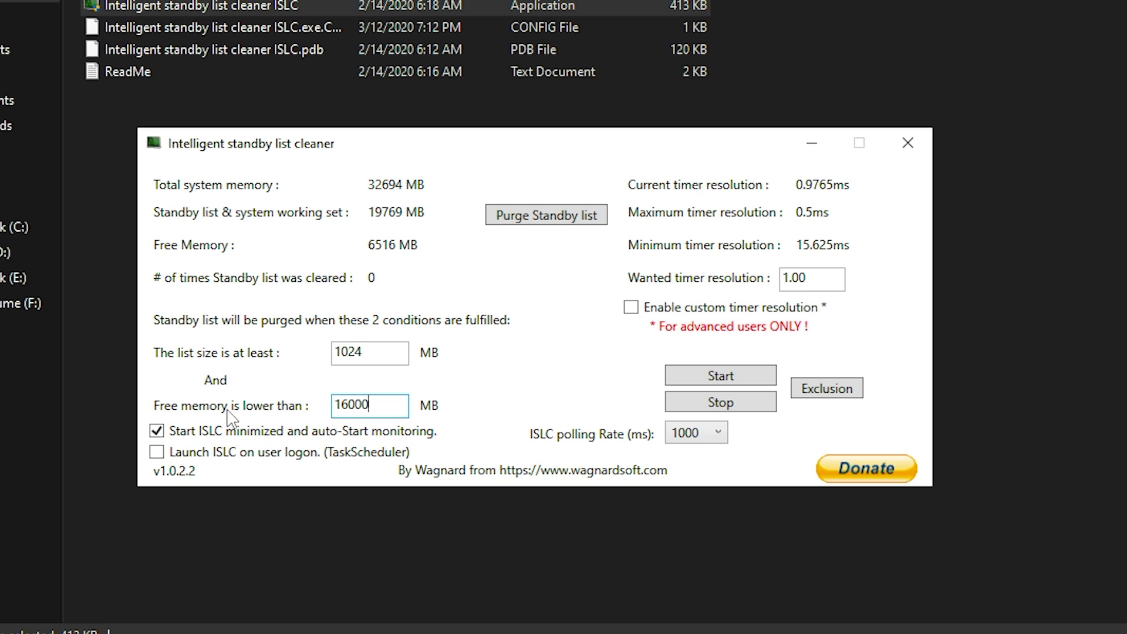
click(402, 412)
Set the wanted timer resolution to 0.50 and enable the custom timer resolution
drag(815, 279, 686, 288)
key(BackSpace)
text(0.50)
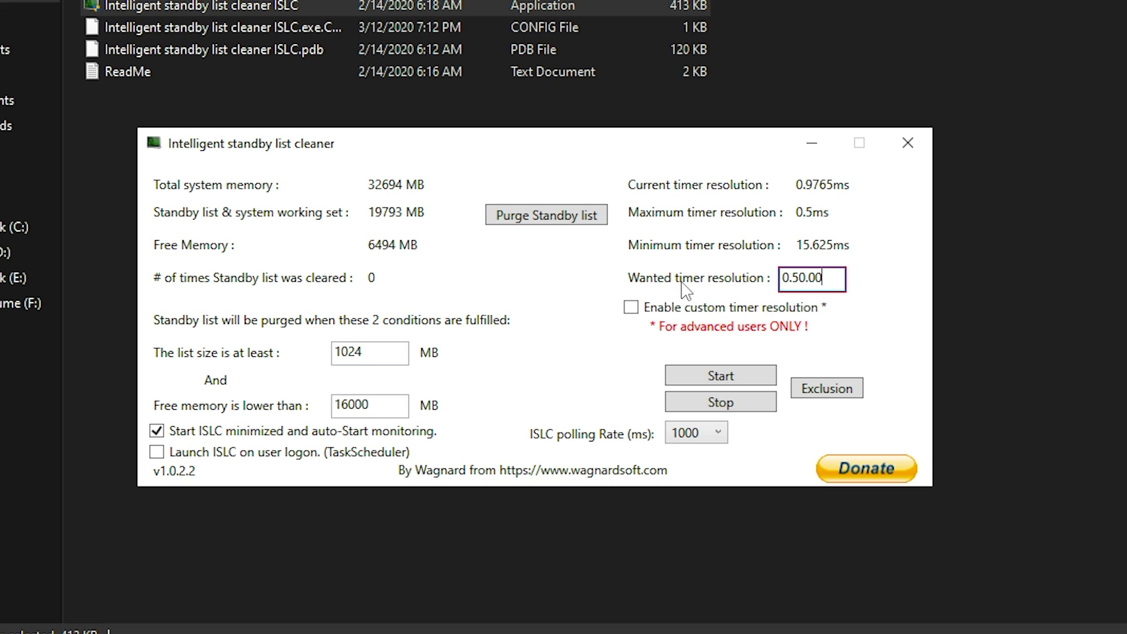
key(BackSpace)
key(BackSpace)
key(BackSpace)
click(631, 308)
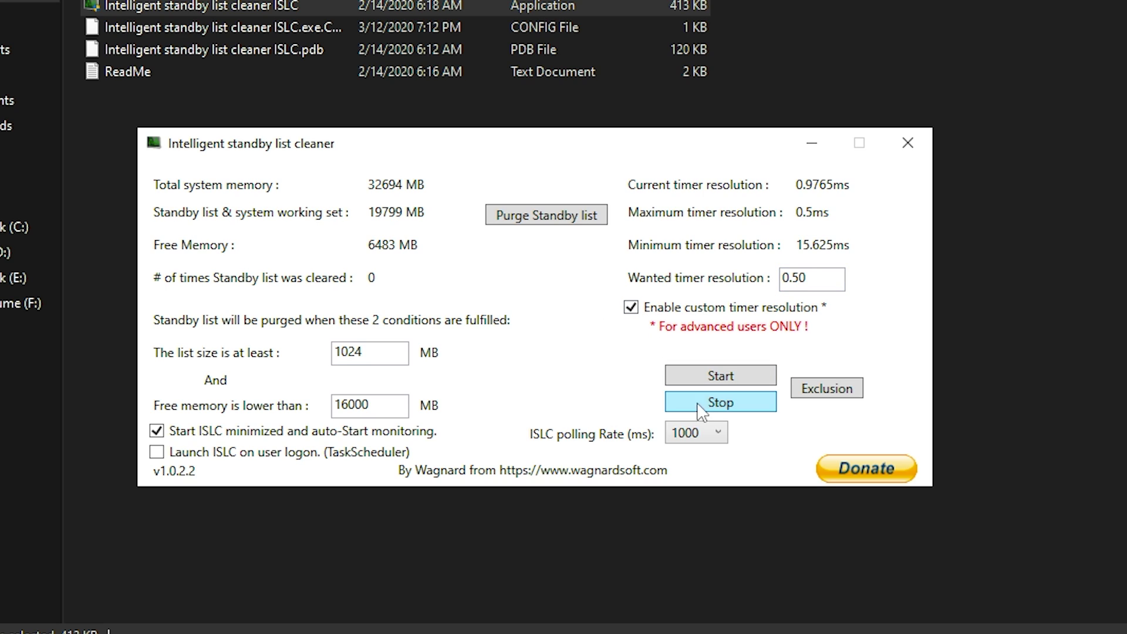
Start ISLC monitoring with a 1000 ms polling rate and purge the standby list, then minimize the cleaner and close its folder
click(716, 433)
click(697, 438)
click(734, 376)
click(510, 218)
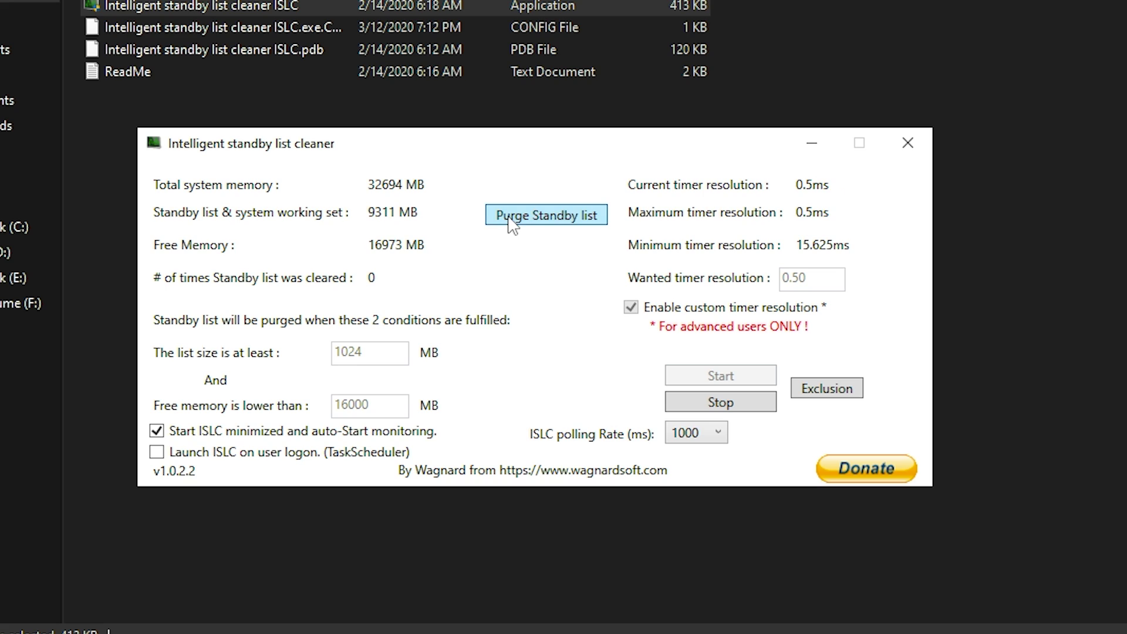
click(581, 218)
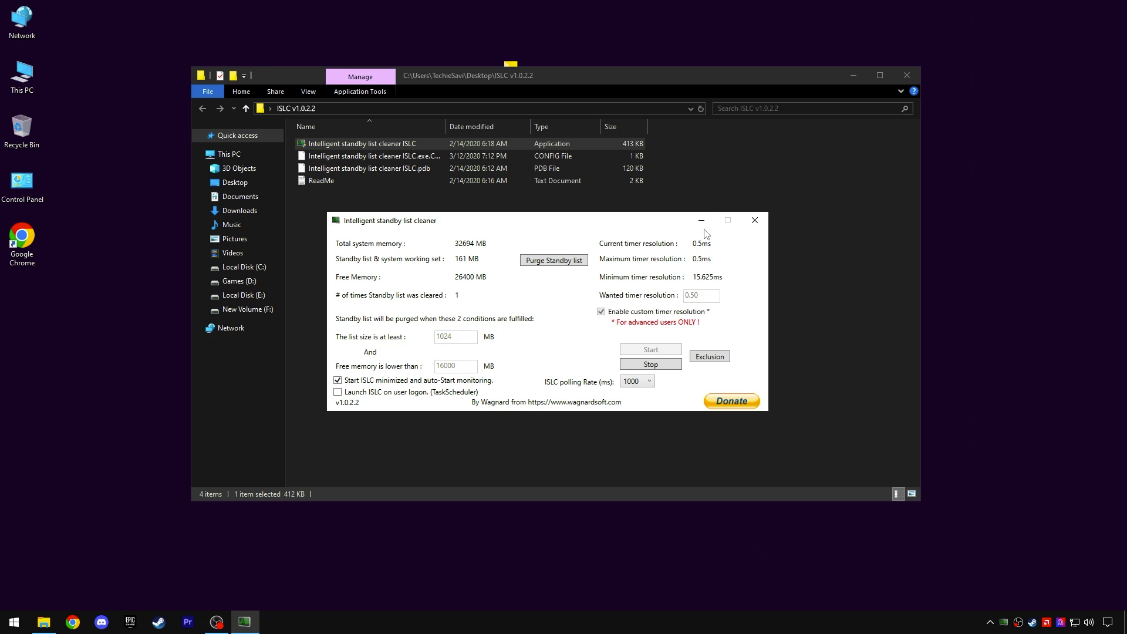
click(812, 143)
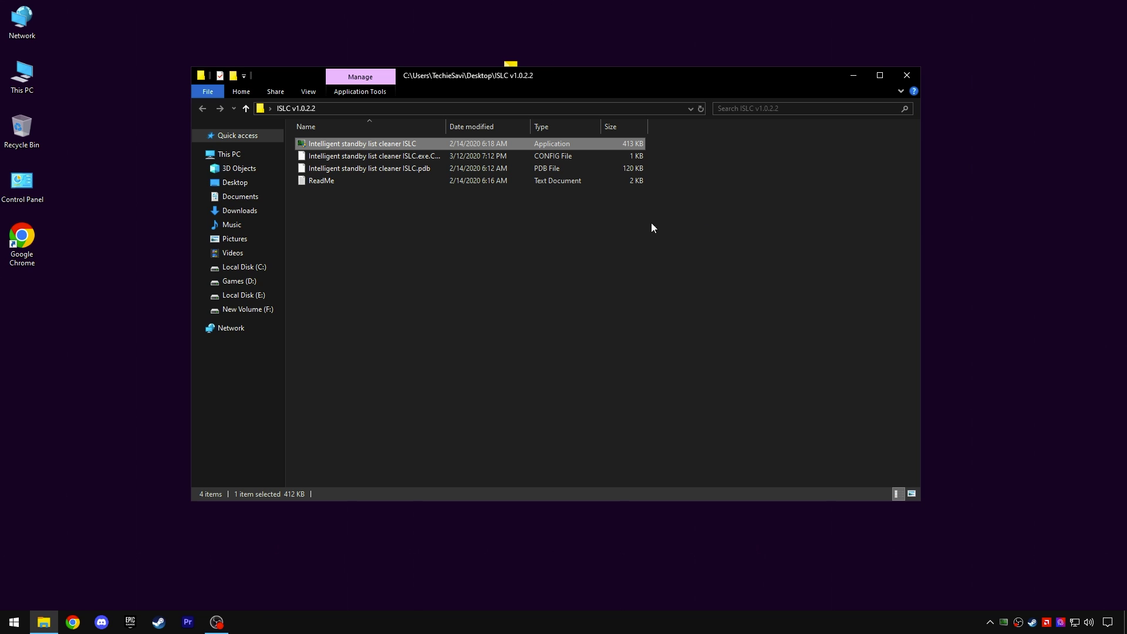
click(916, 81)
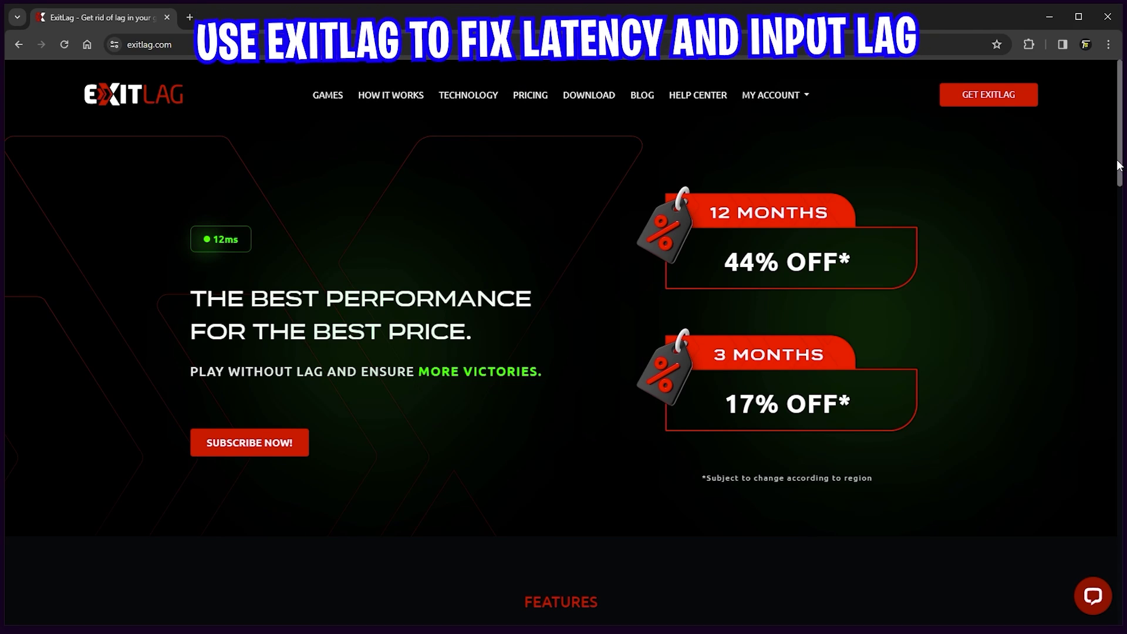
Look through the features section of the ExitLag website and open its download page
drag(1117, 167, 1093, 276)
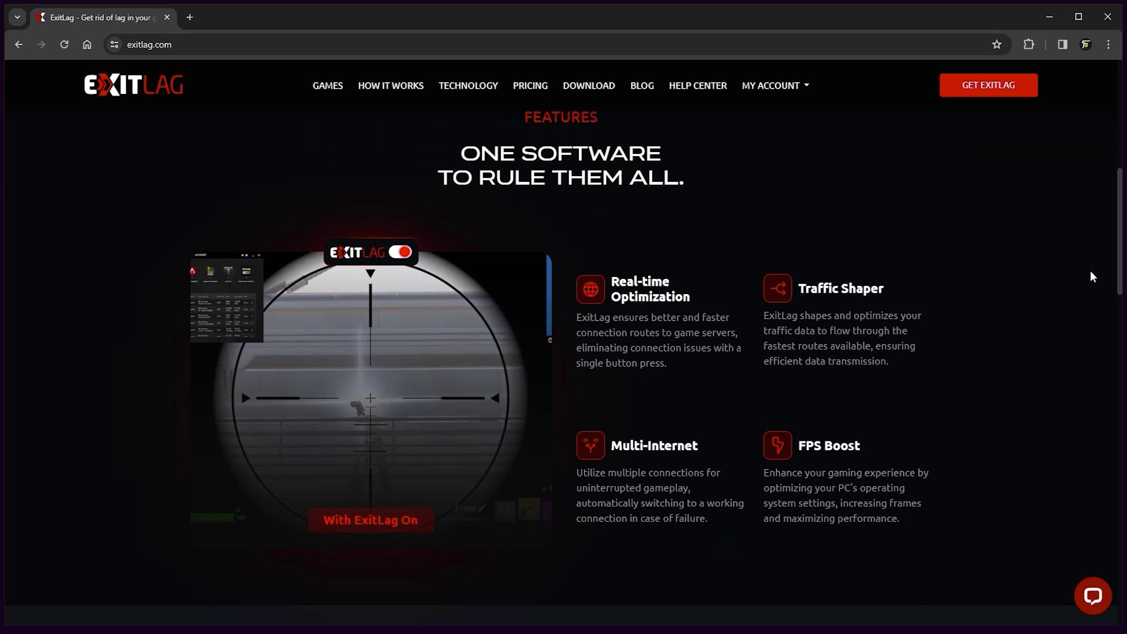
drag(436, 147, 747, 196)
click(397, 181)
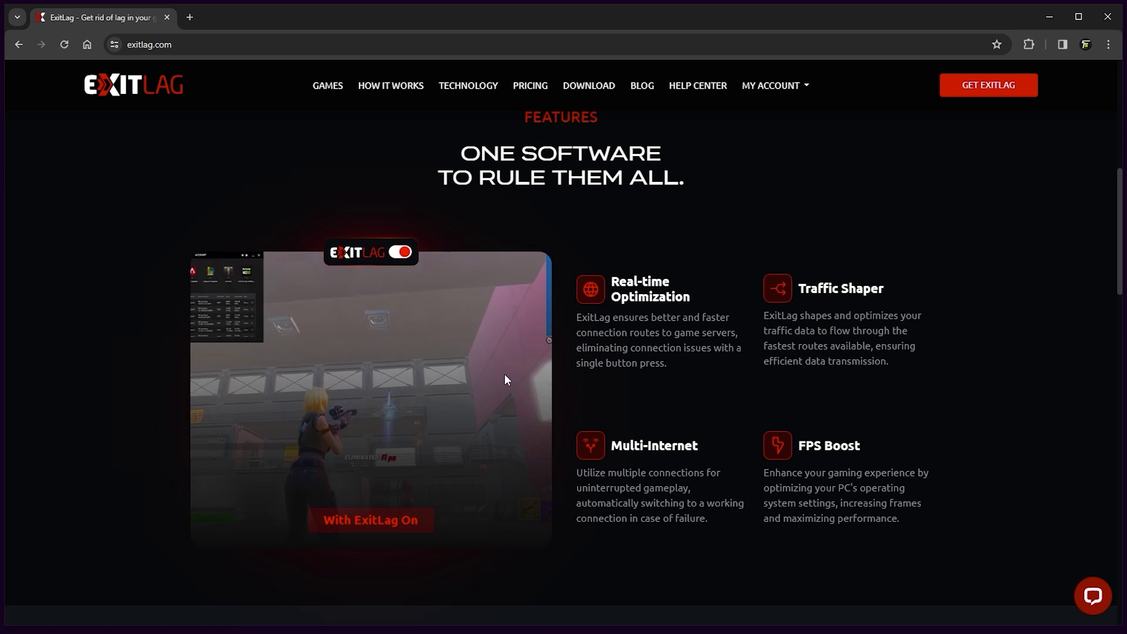
scroll(504, 374, down, 2)
click(339, 152)
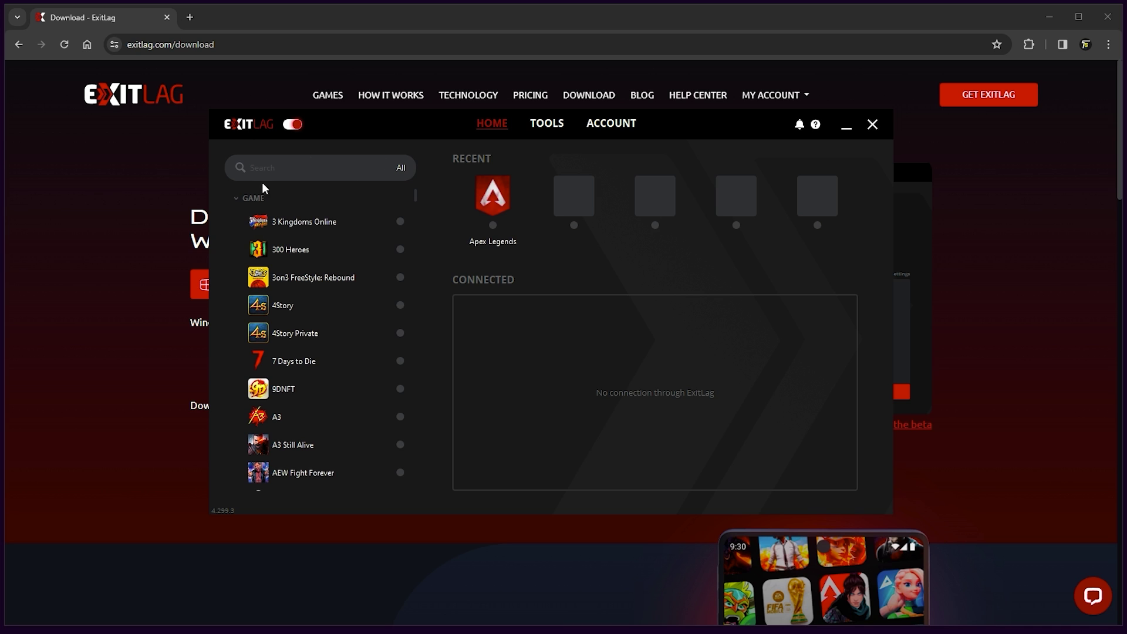
Search ExitLag's game list for "apex", choose Apex Legends, and set its game region to AE Dubai01
click(286, 173)
text(apex)
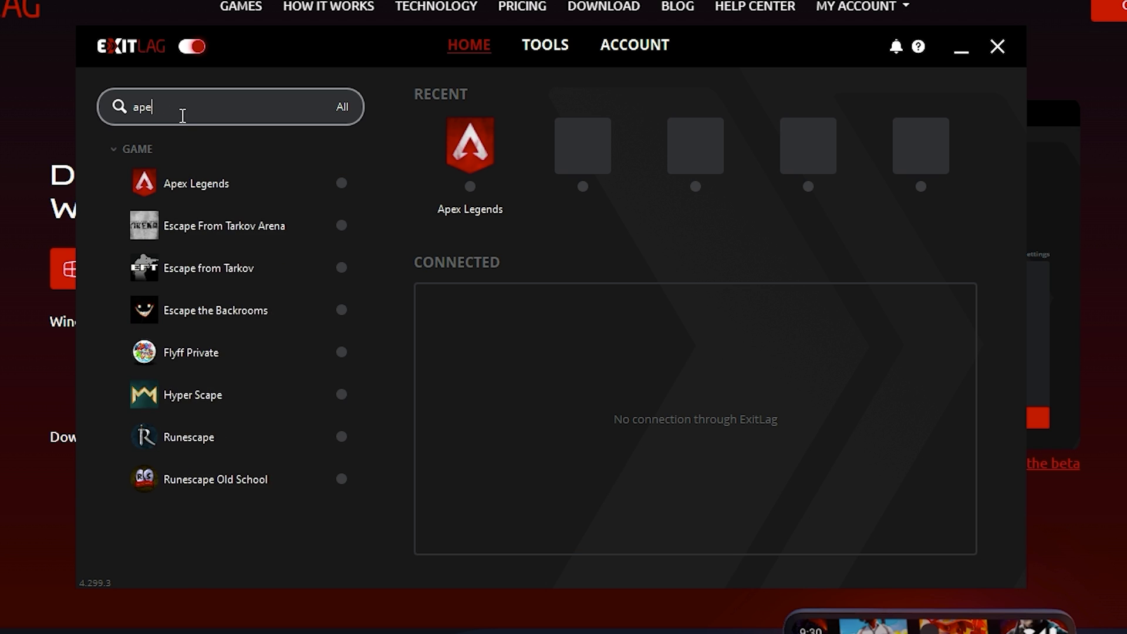
click(234, 184)
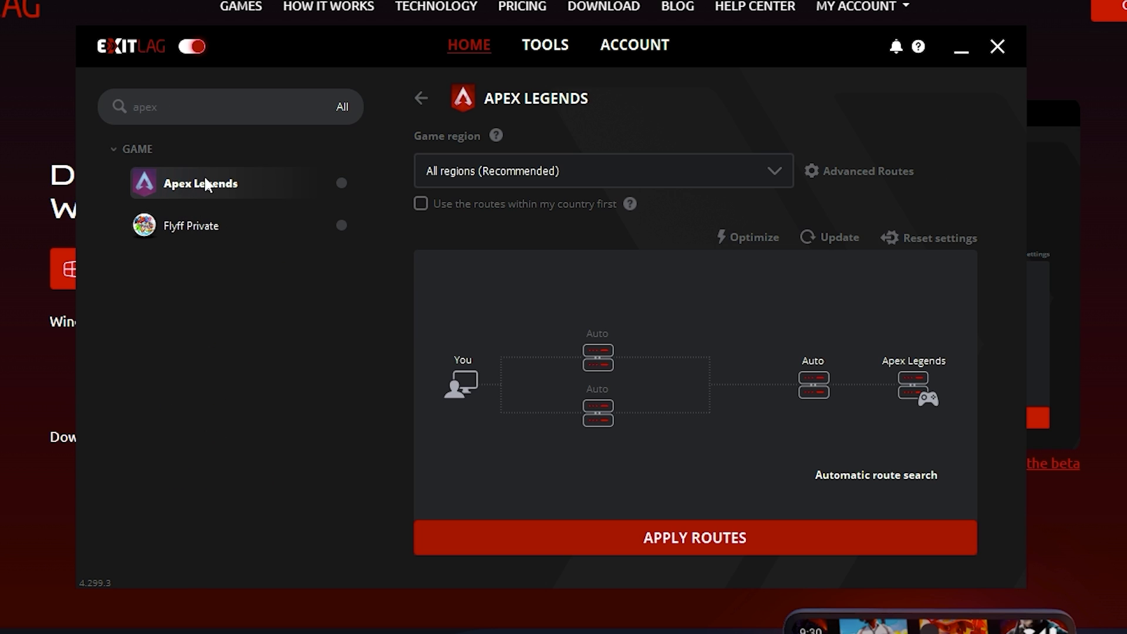
click(524, 170)
scroll(587, 323, down, 10)
click(464, 356)
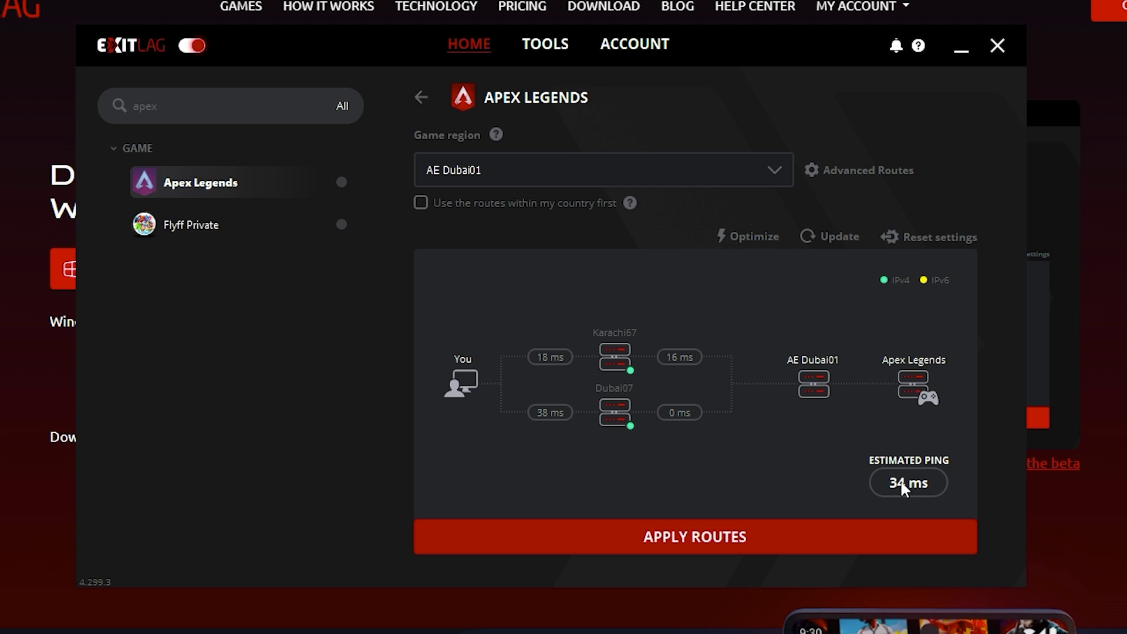
In ExitLag's general settings, enable automatic start with Windows and minimizing to the system tray, keeping high DPI scaling on and packets redirection Automatic (Recommended)
click(545, 44)
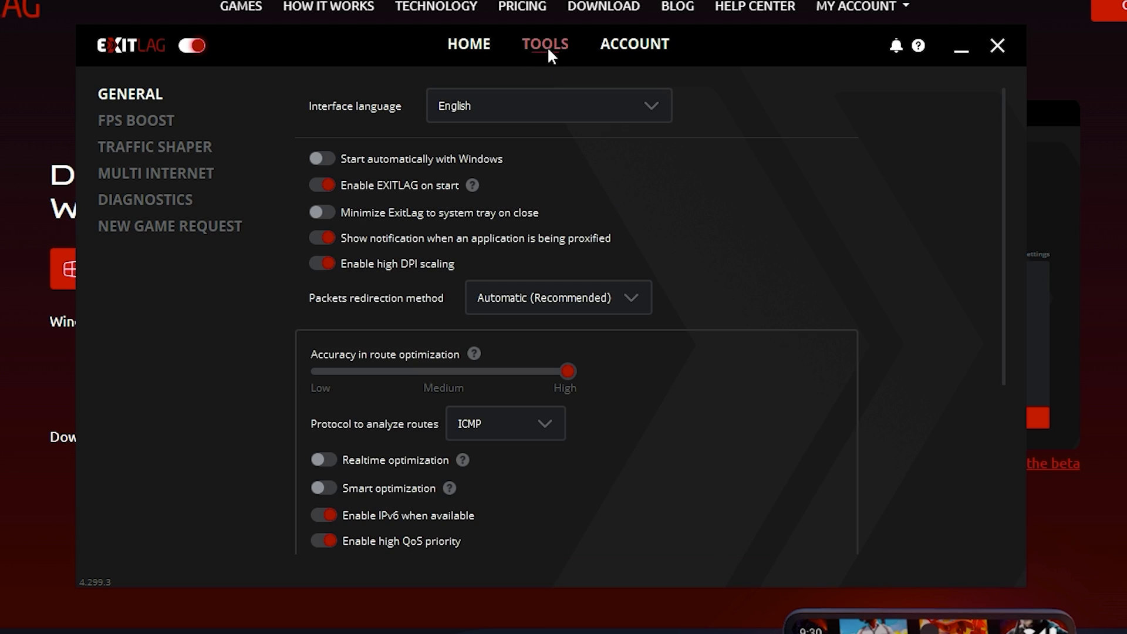
click(322, 158)
click(324, 212)
click(324, 264)
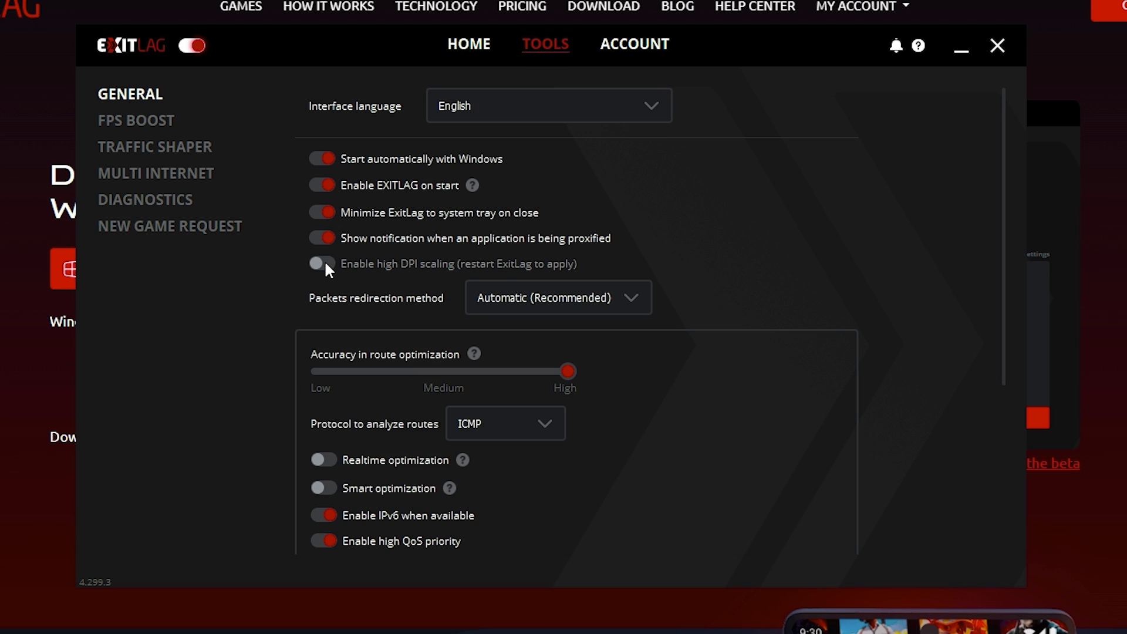
click(545, 300)
click(537, 329)
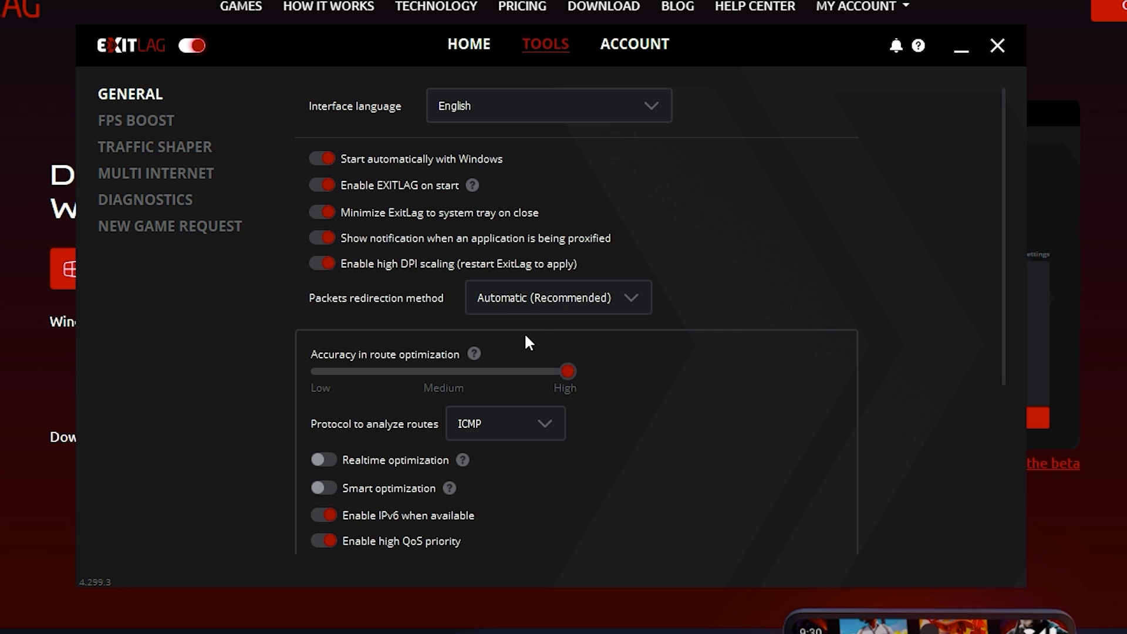
Set route optimization accuracy to High and the route analysis protocol to UDP/TCP PSH, with realtime and smart optimization enabled
click(556, 371)
click(517, 423)
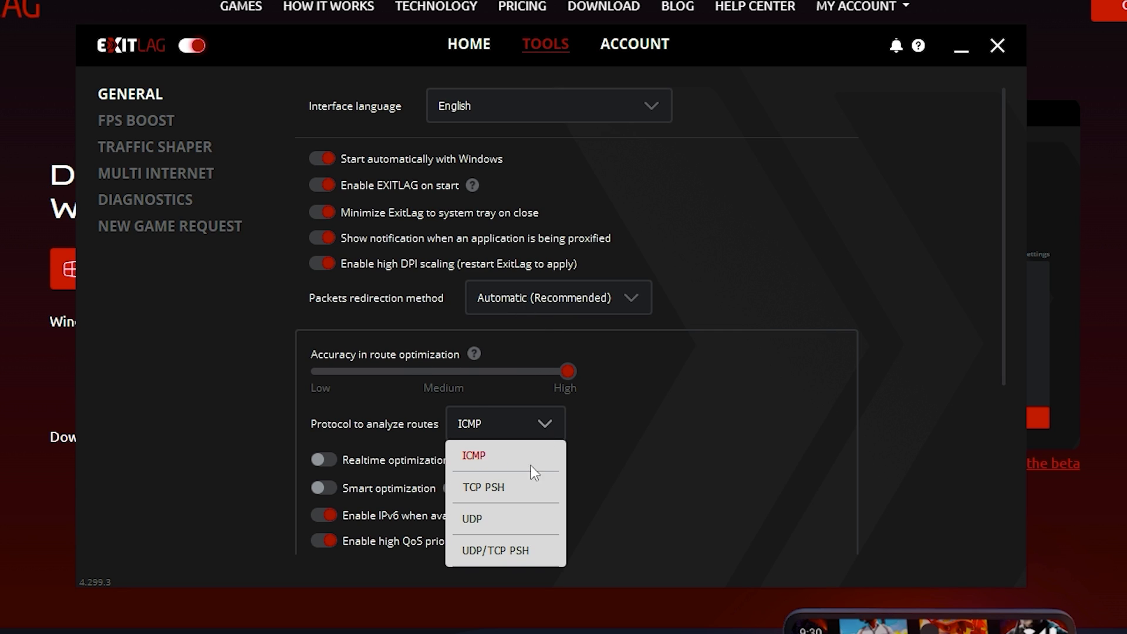
click(505, 546)
click(324, 459)
click(324, 488)
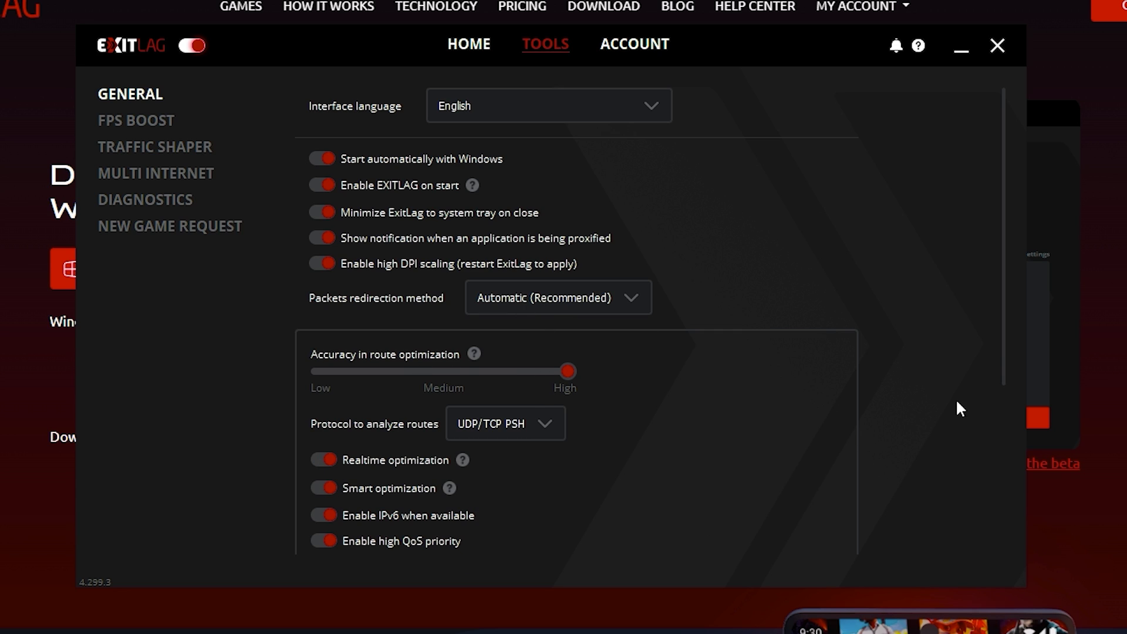
drag(1001, 364, 998, 485)
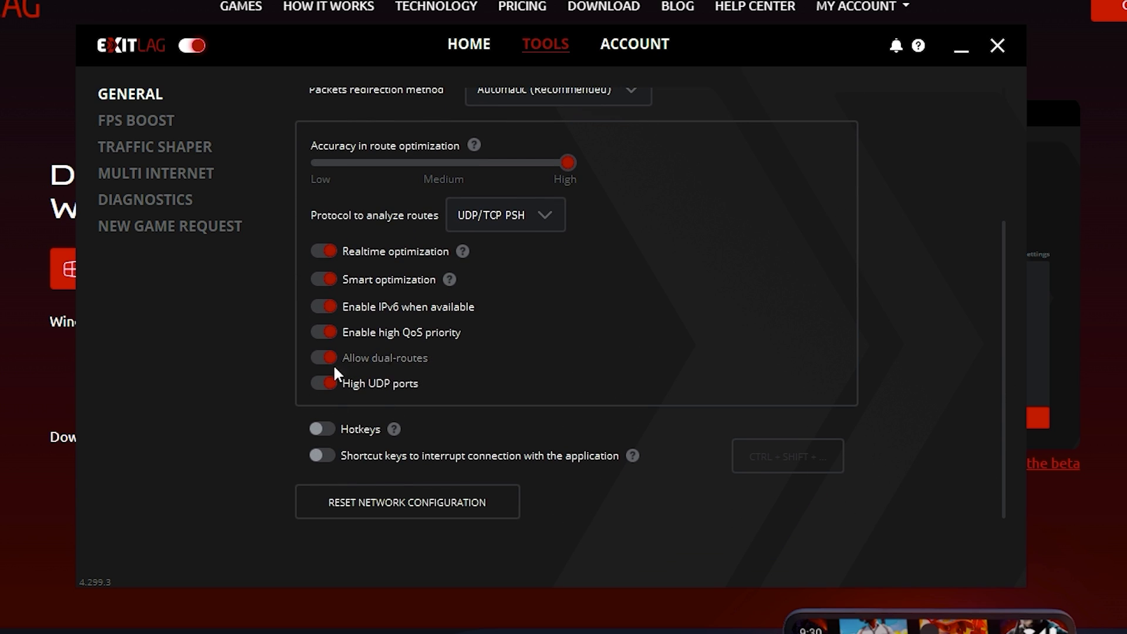
drag(1001, 477, 1020, 336)
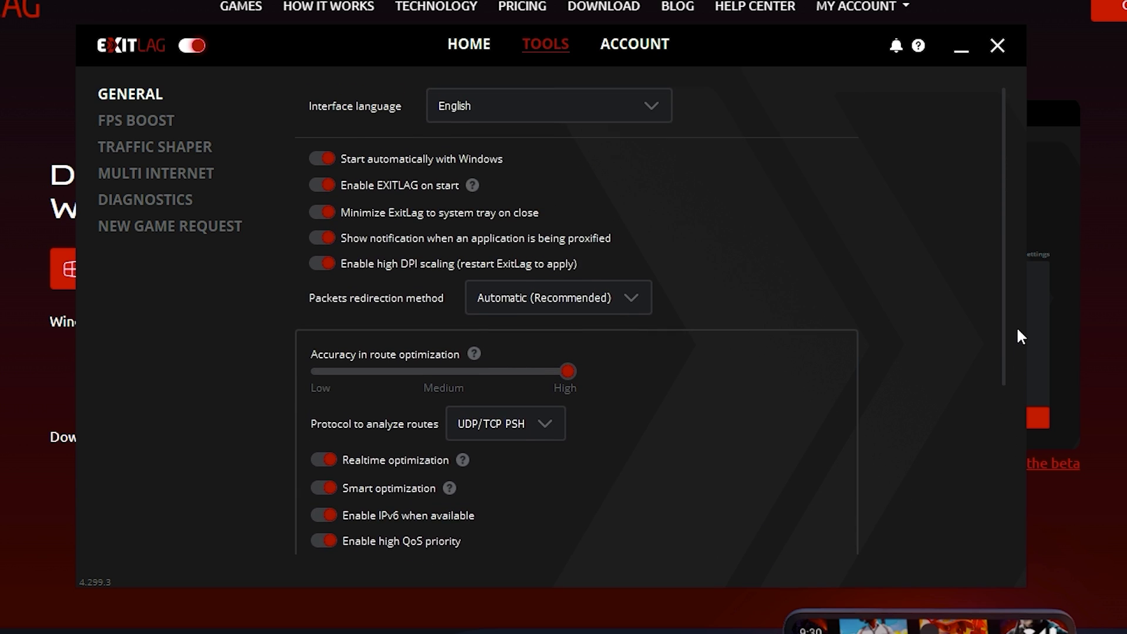
Turn on Disable SuperFetch in the FPS Boost settings and keep Energy Efficient Ethernet disabled by declining the network adapter restart
click(137, 120)
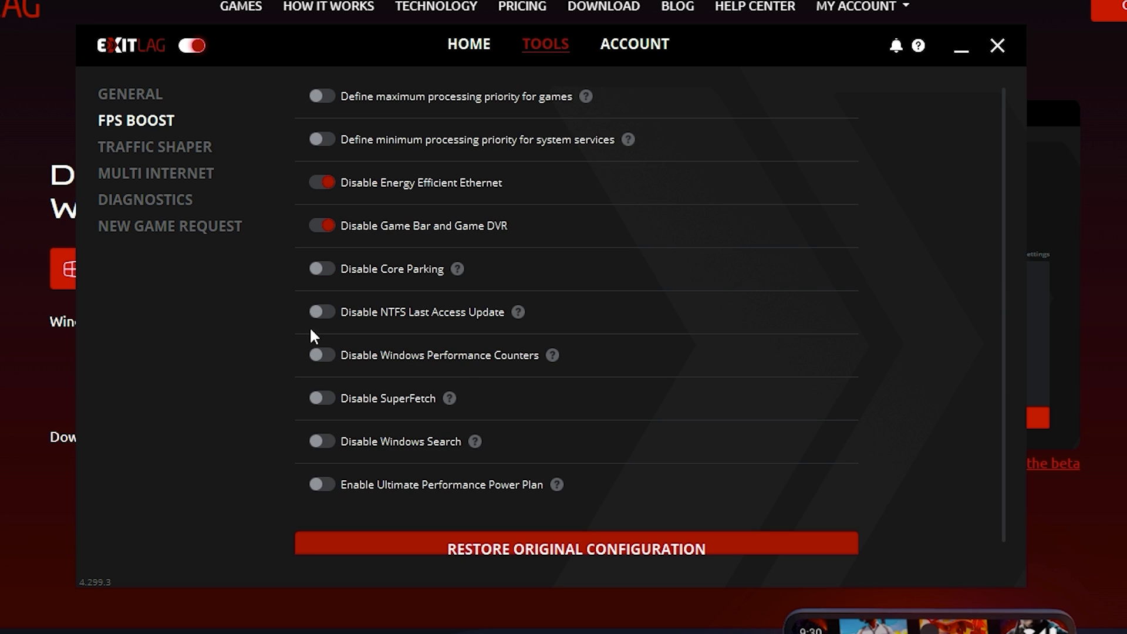
click(322, 399)
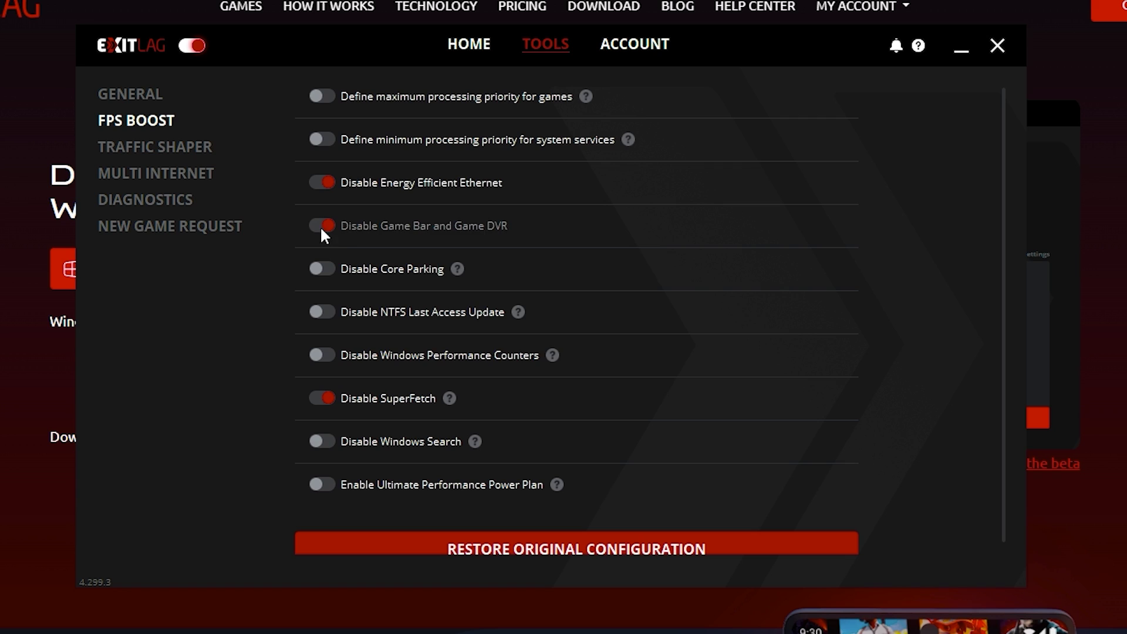
click(323, 182)
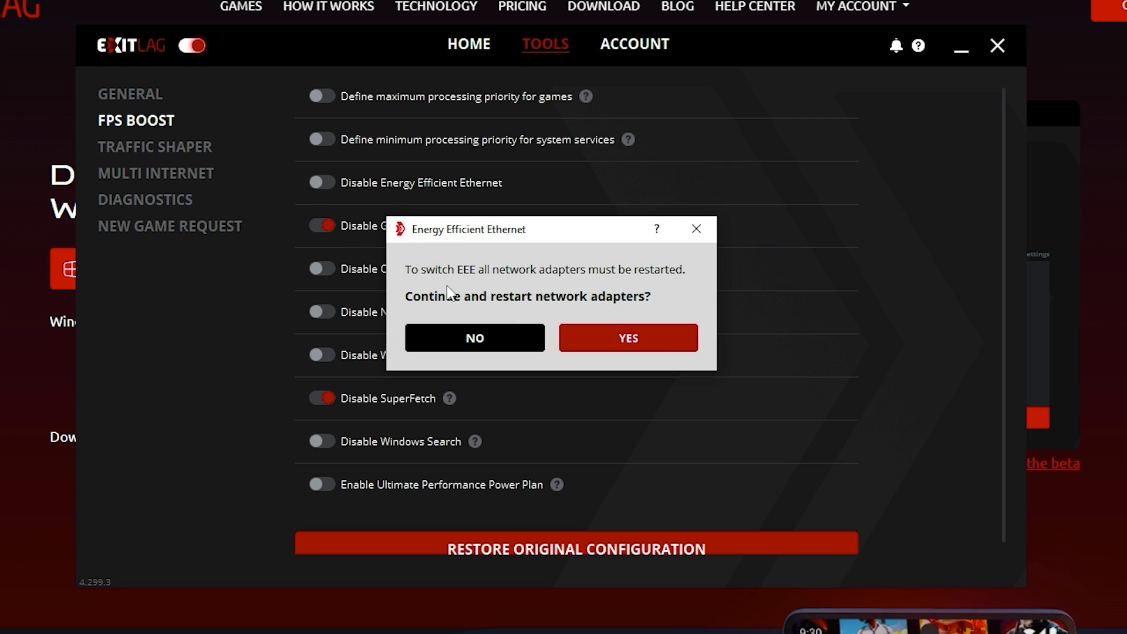
click(505, 332)
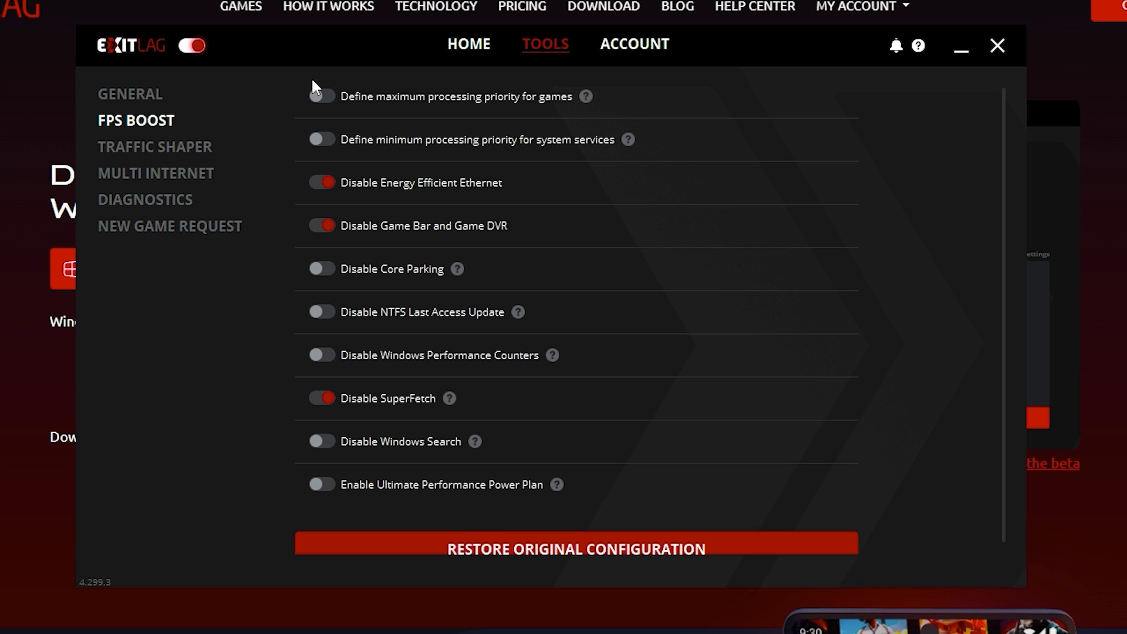
Return to the Apex Legends connection page and apply the AE Dubai01 routes
click(463, 43)
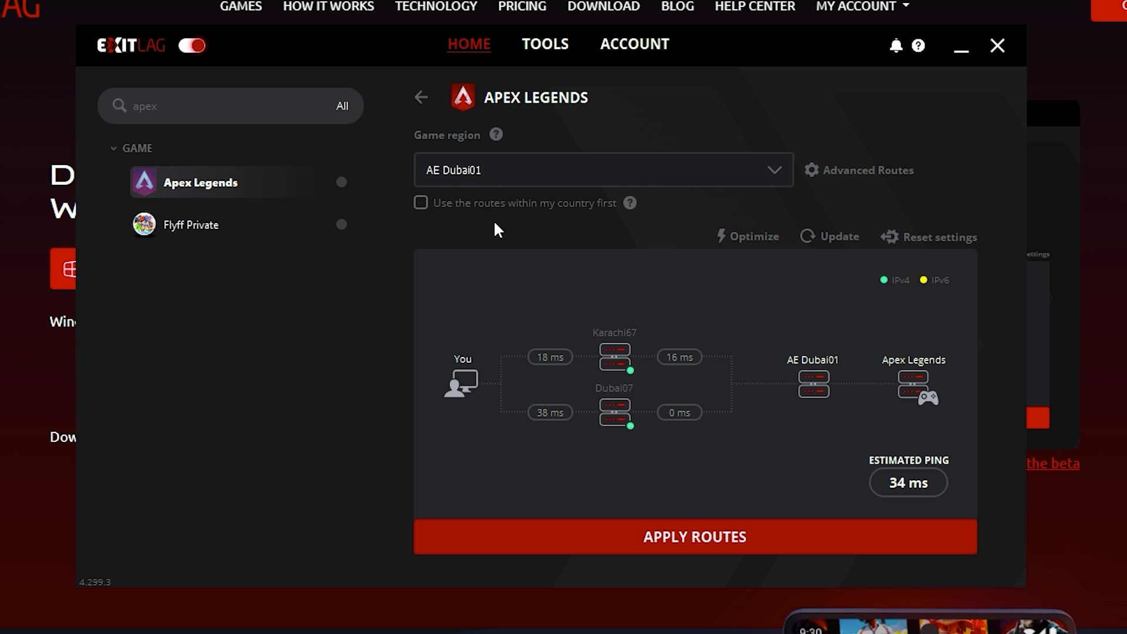
click(654, 538)
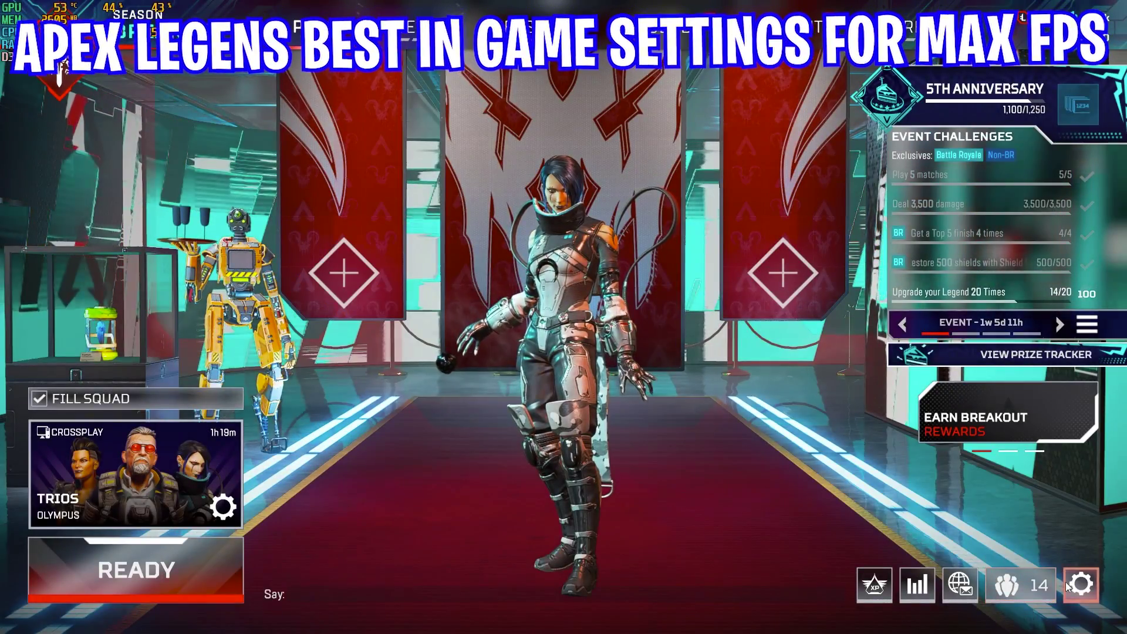
Switch to Apex Legends, open its video settings, and set the field of view to 110
click(1074, 582)
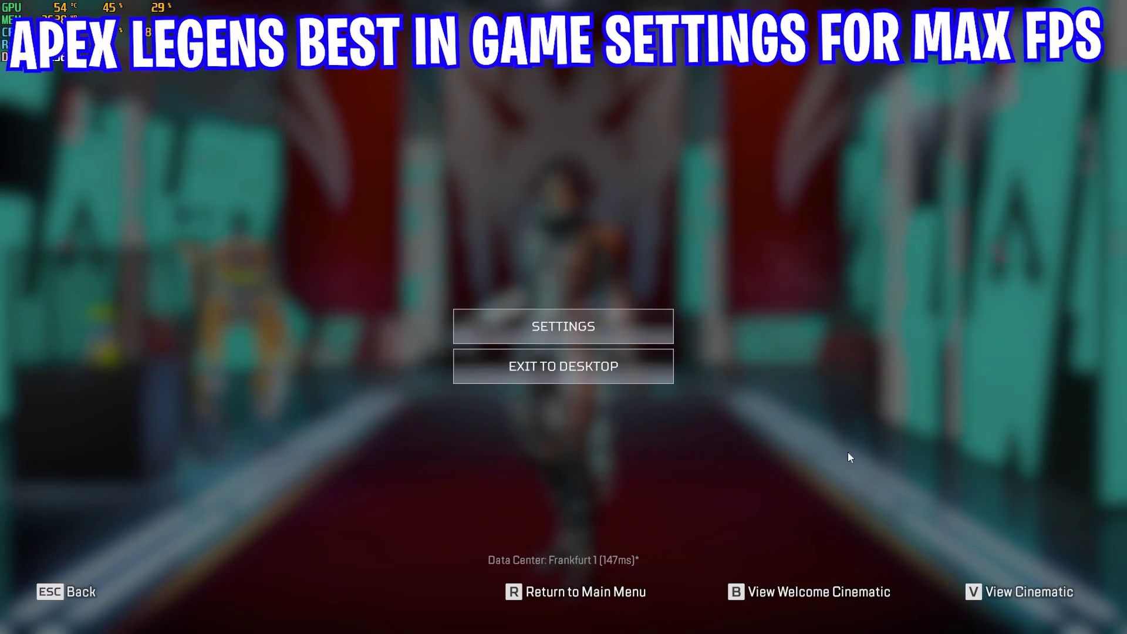
click(620, 329)
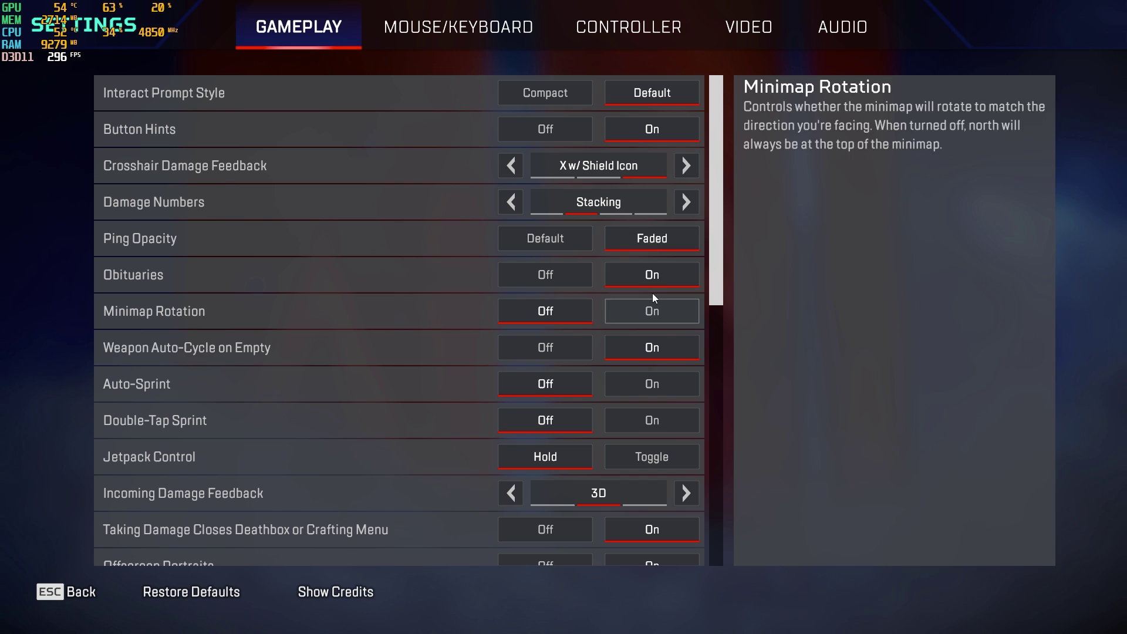
click(736, 29)
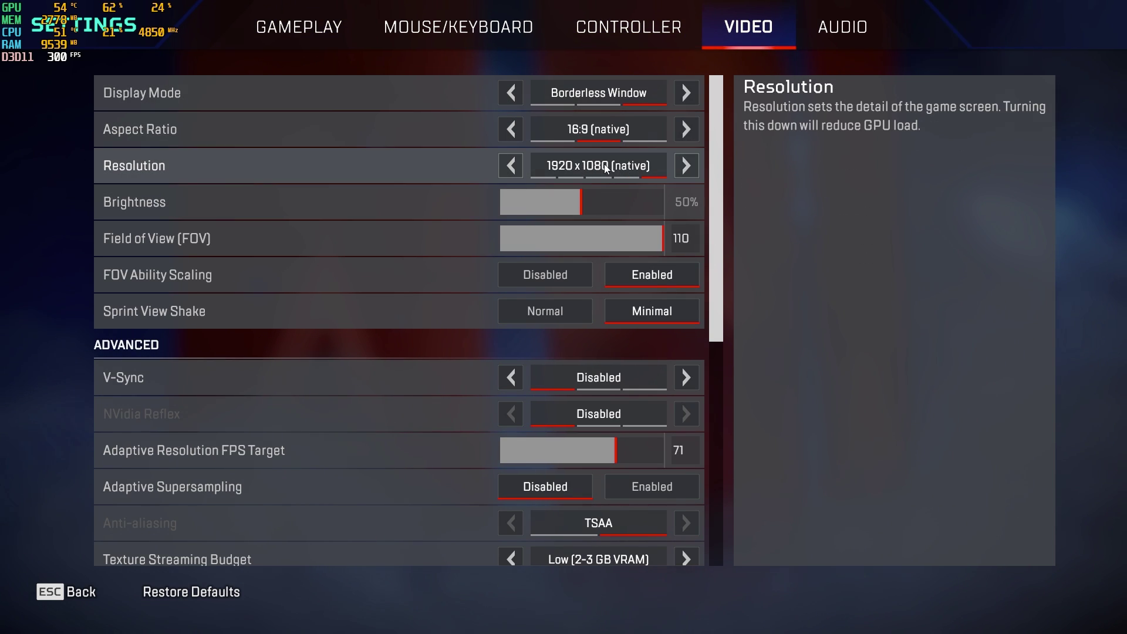
mouse_move(653, 244)
mouse_down()
mouse_move(611, 244)
mouse_move(669, 244)
mouse_up()
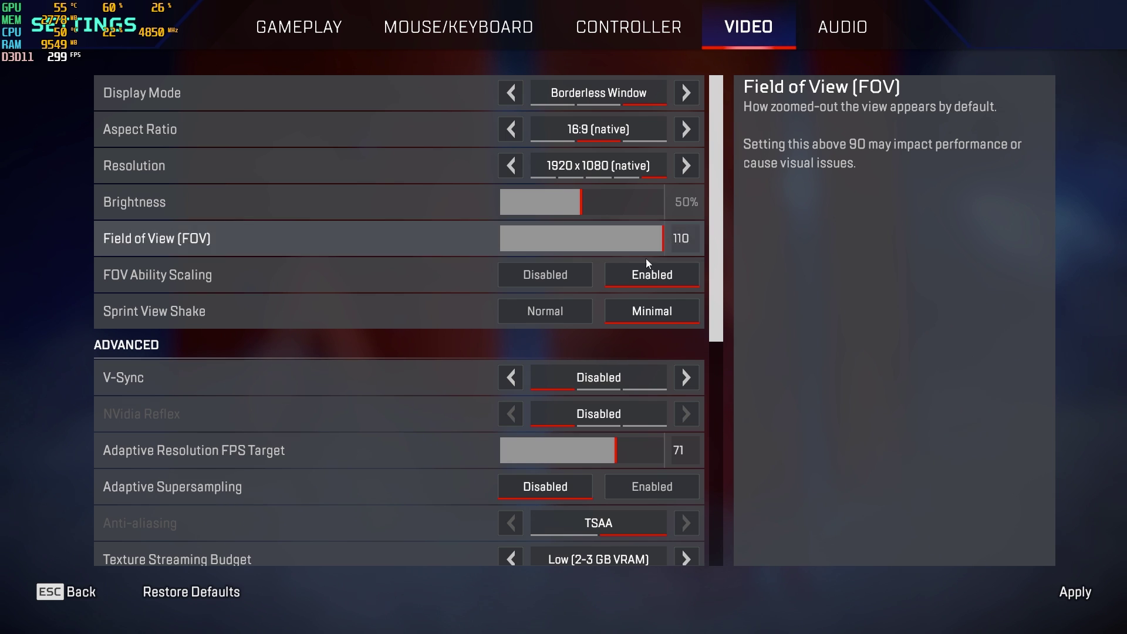
Set the adaptive resolution FPS target to 0, anti-aliasing to None and texture streaming budget to Low (2-3 GB VRAM), then apply and leave the settings
drag(720, 314, 723, 389)
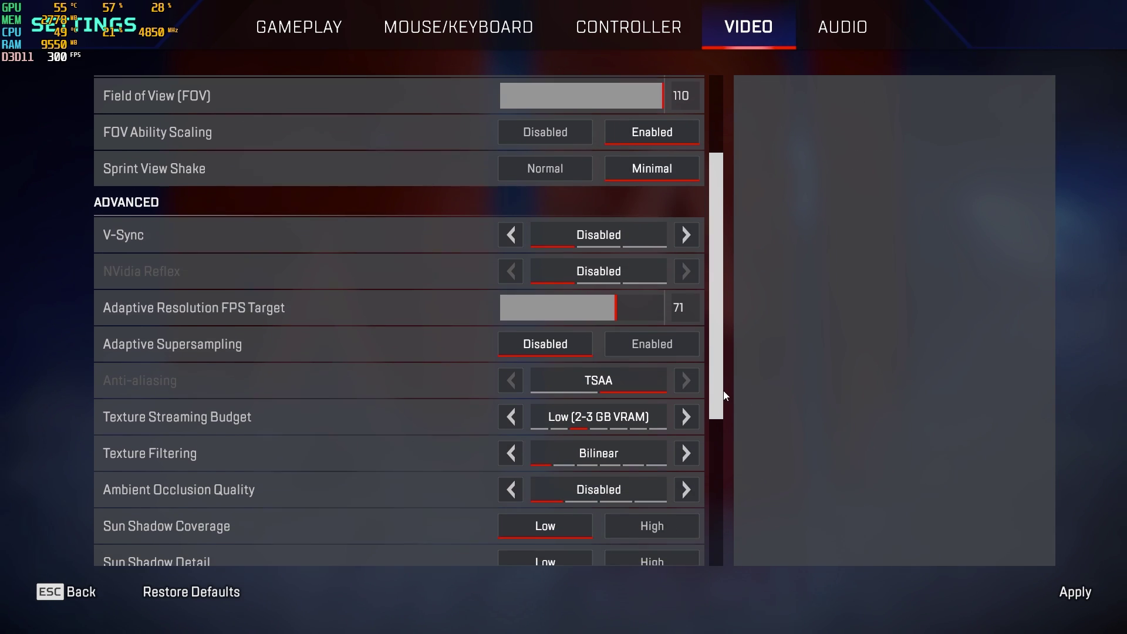
drag(574, 308, 495, 316)
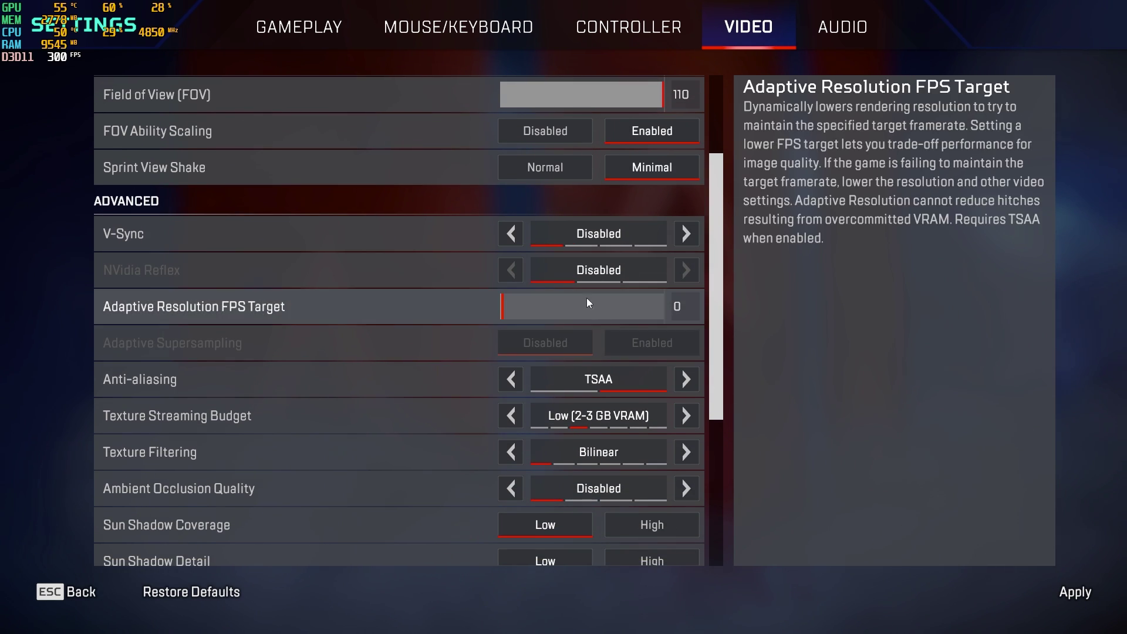
click(593, 388)
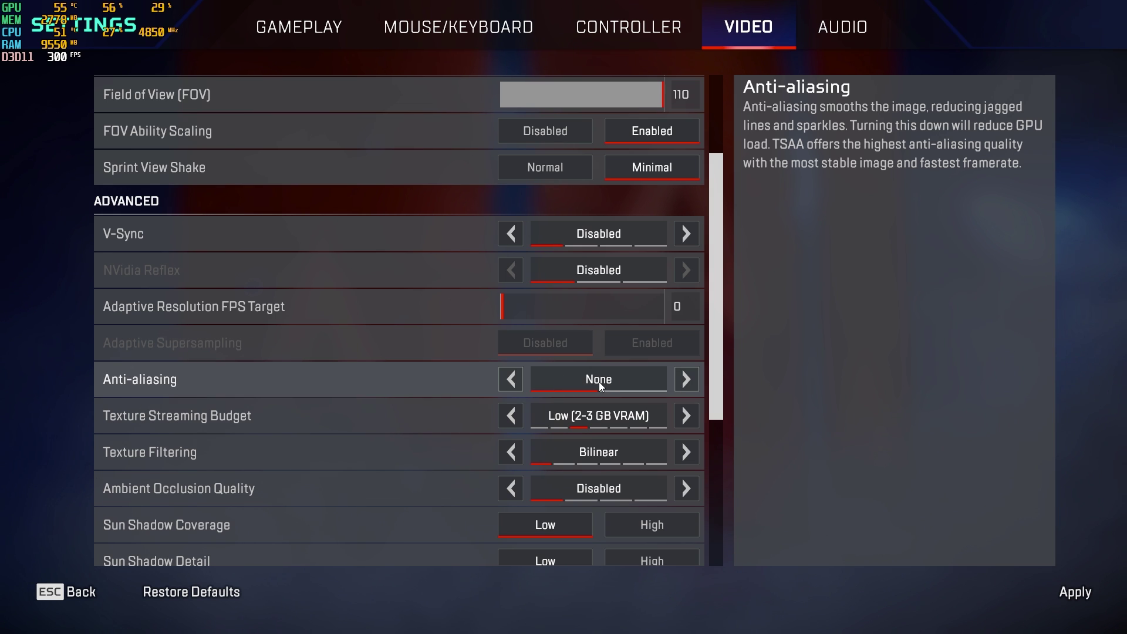
click(511, 415)
click(588, 417)
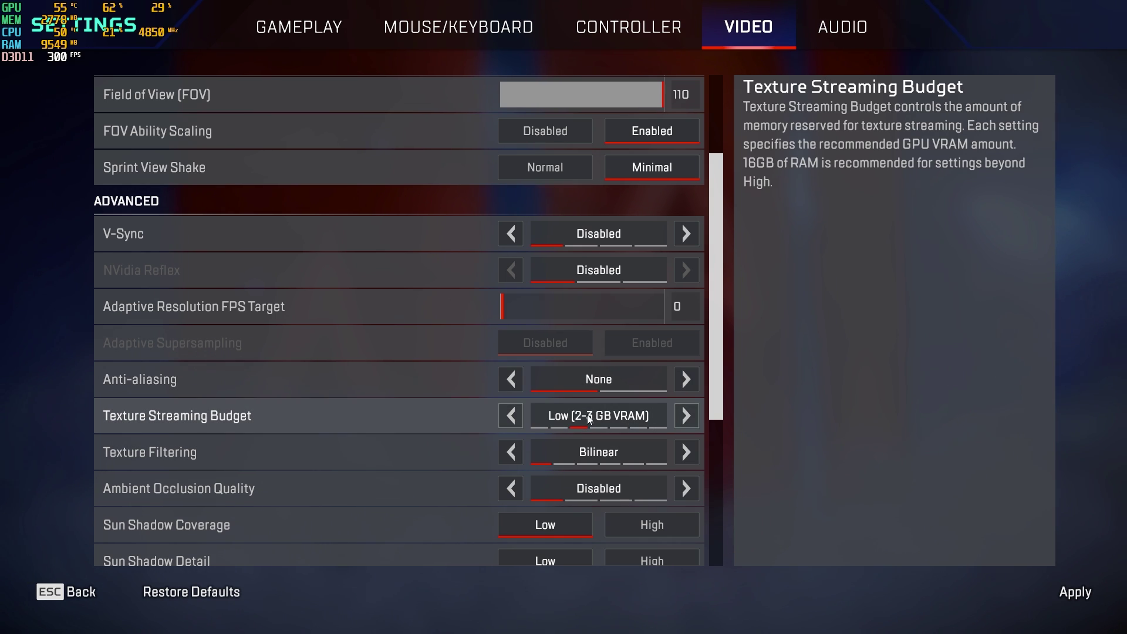
drag(710, 396, 712, 562)
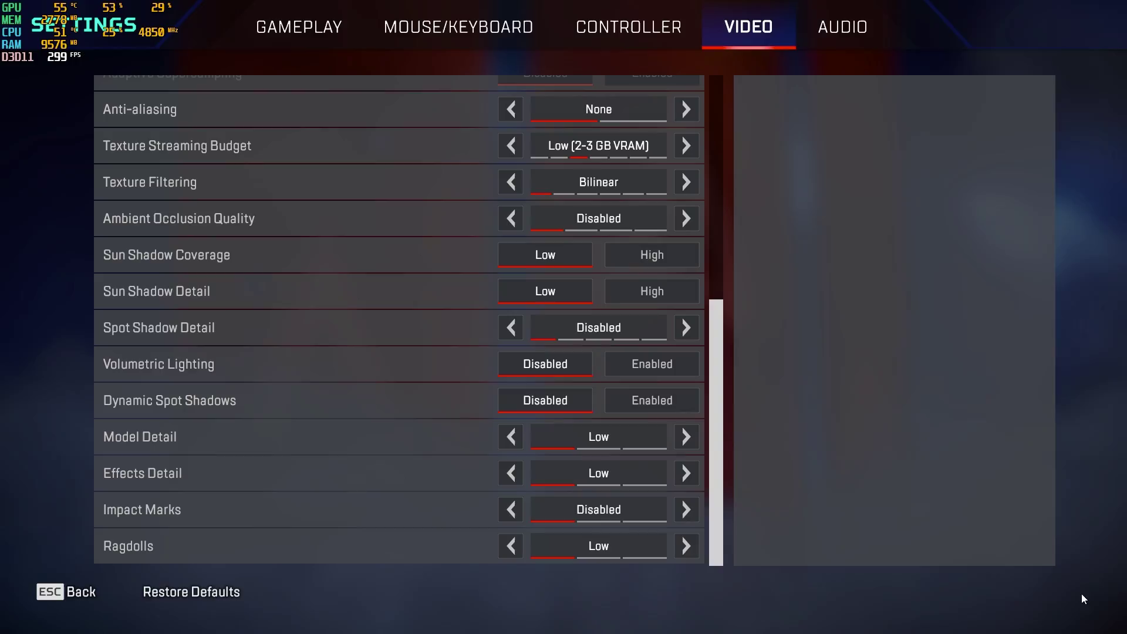
click(81, 597)
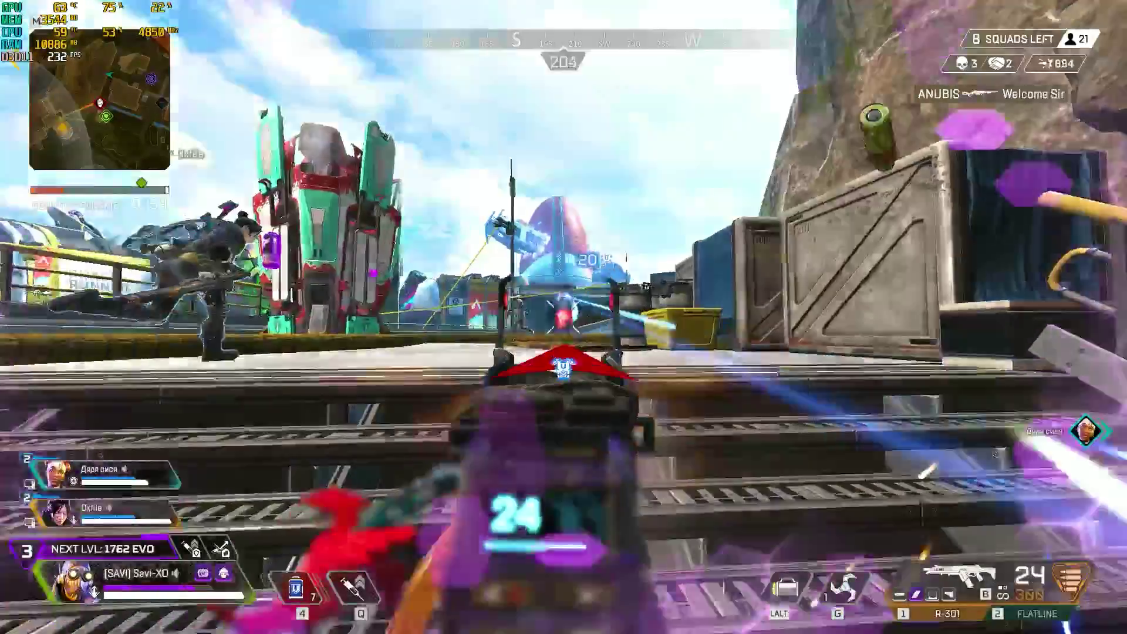
drag(563, 317, 564, 317)
key(2)
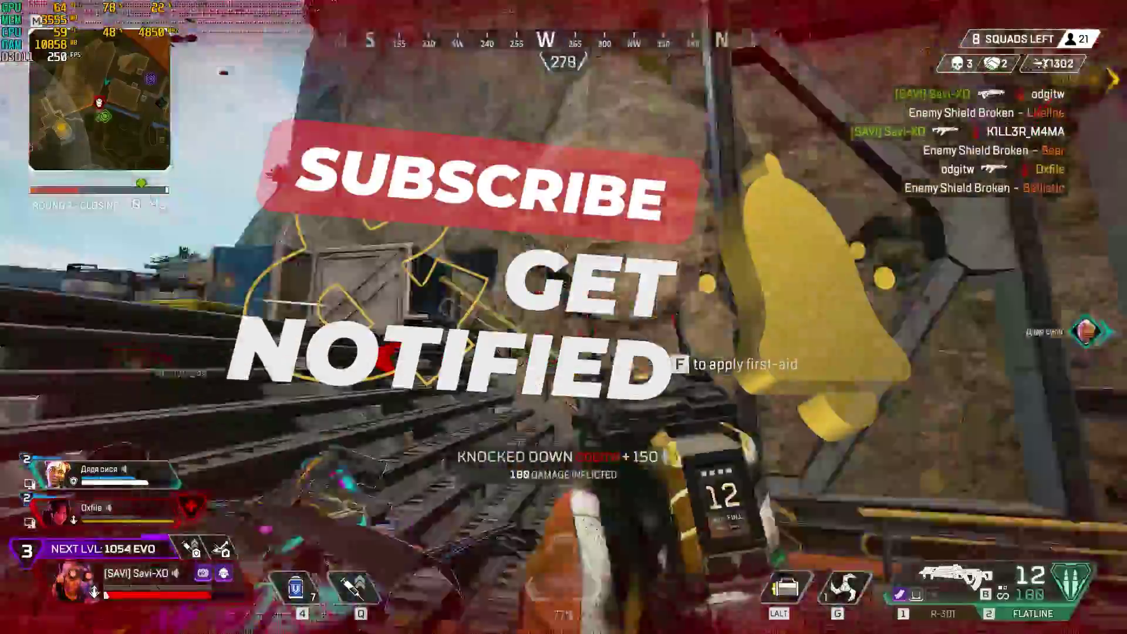
key(r)
key(4)
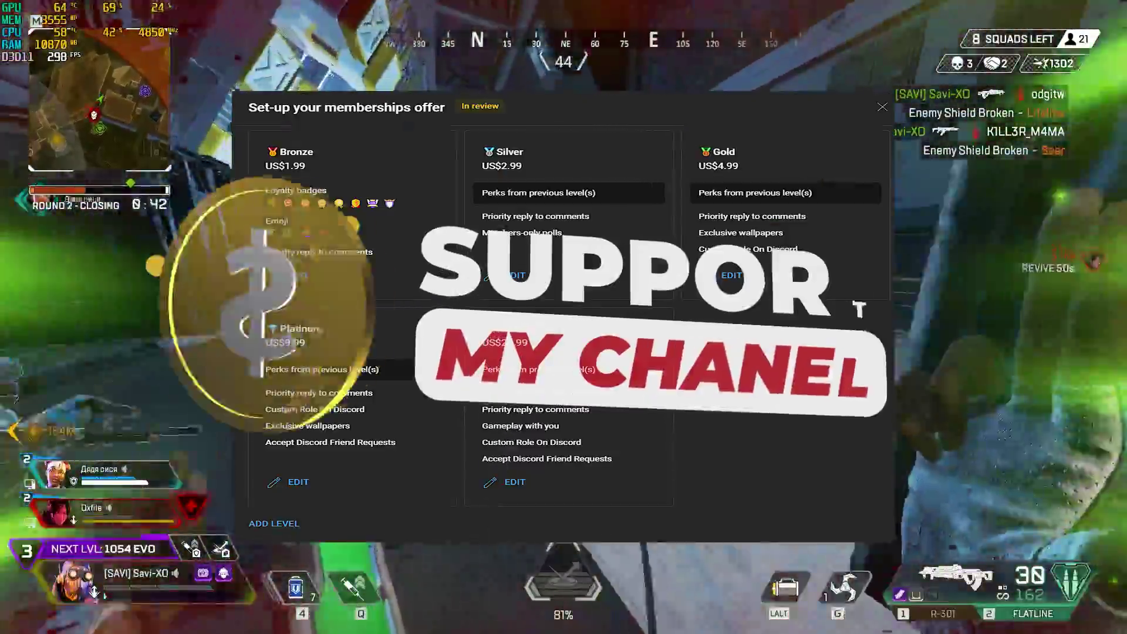
key(4)
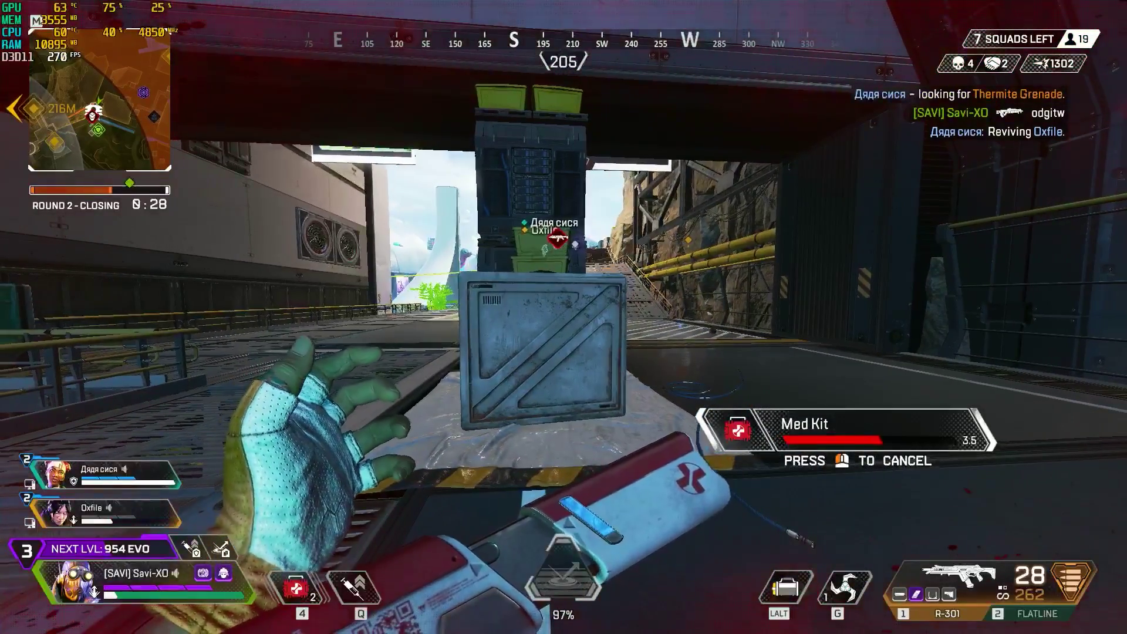
key(a)
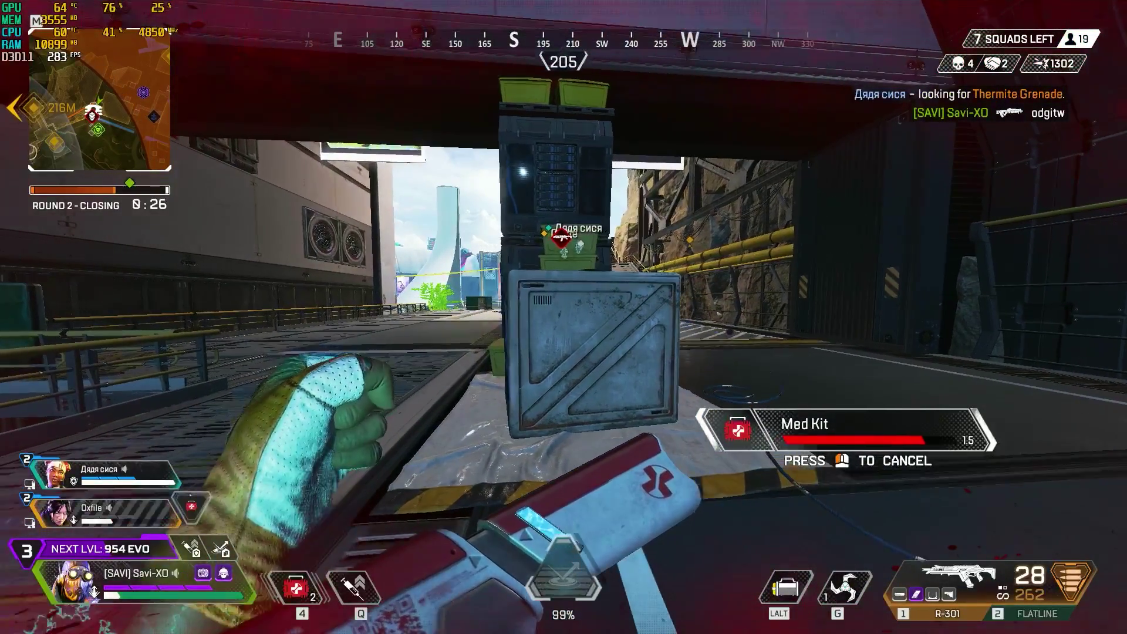